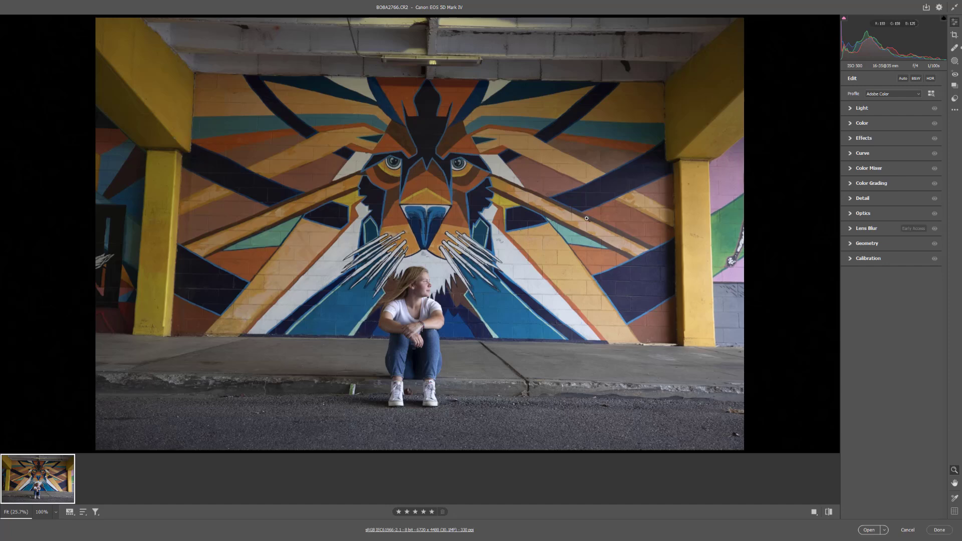
left_click(955, 47)
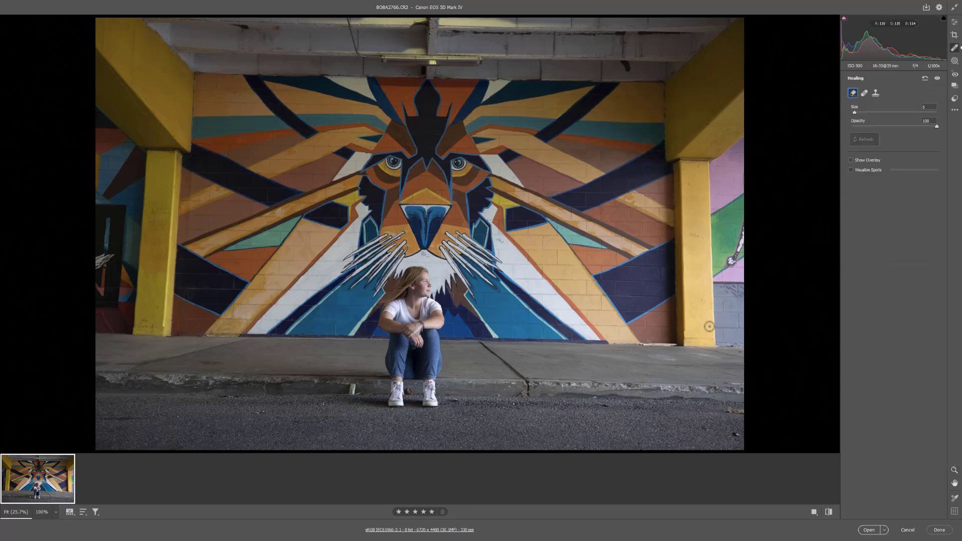
left_click(937, 79)
left_click(937, 79)
left_click(954, 22)
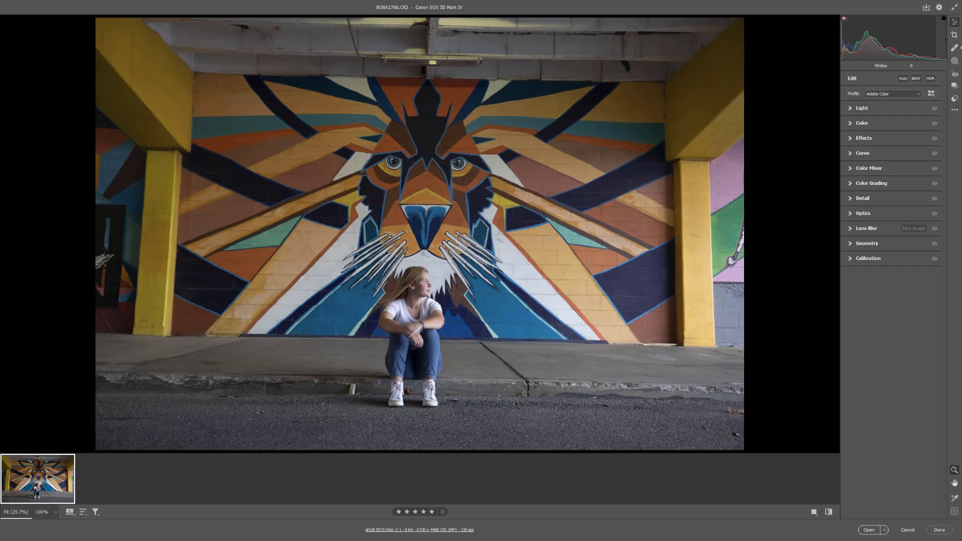
Step: Straighten the photo with the Crop tool by rotating it to about -1.9°, shifting the image slightly left within the crop frame
key("c")
left_click_drag(694, 44, 692, 42)
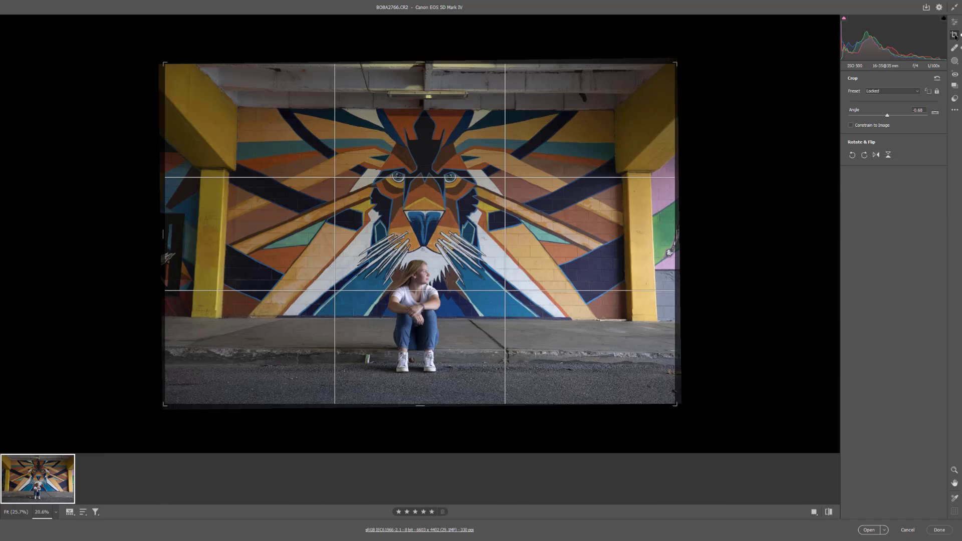
left_click_drag(711, 43, 715, 40)
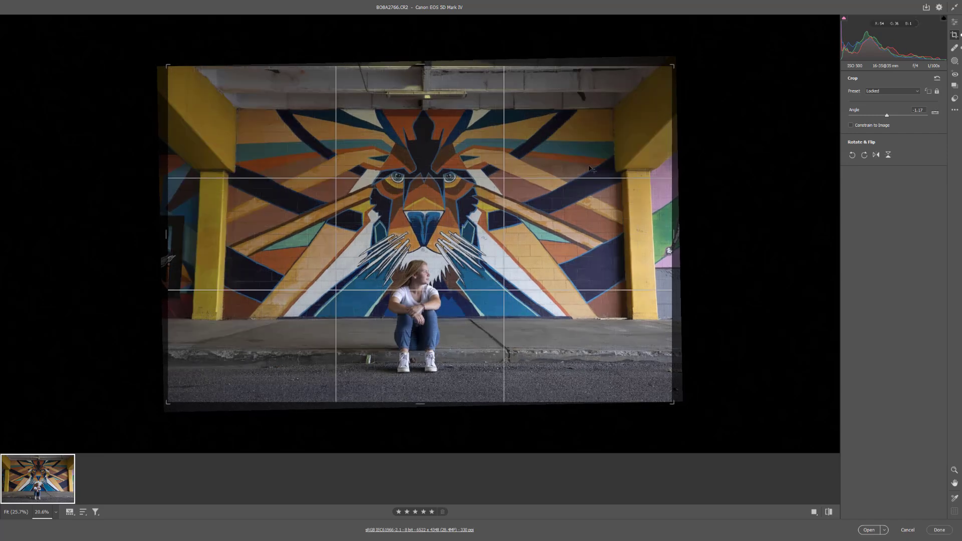
left_click_drag(586, 207, 585, 205)
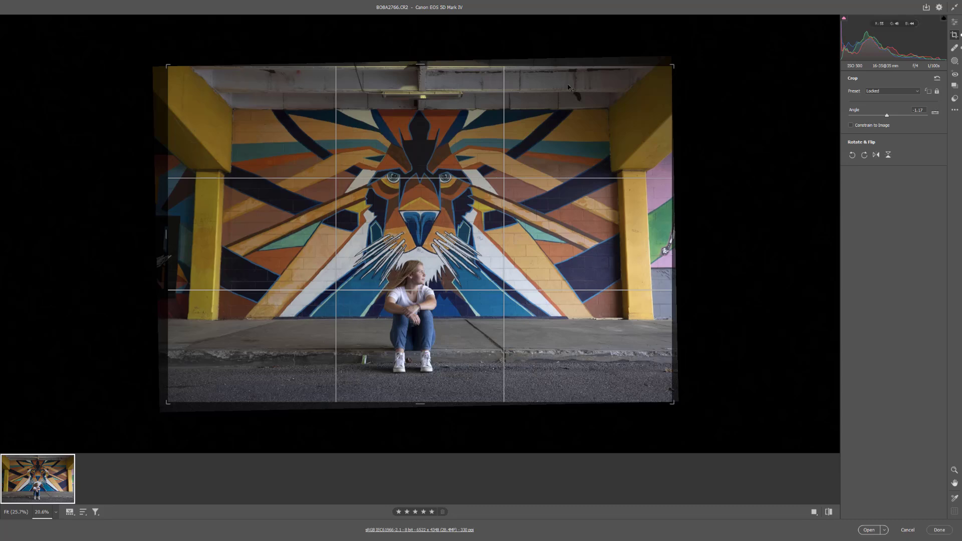
left_click_drag(698, 53, 700, 48)
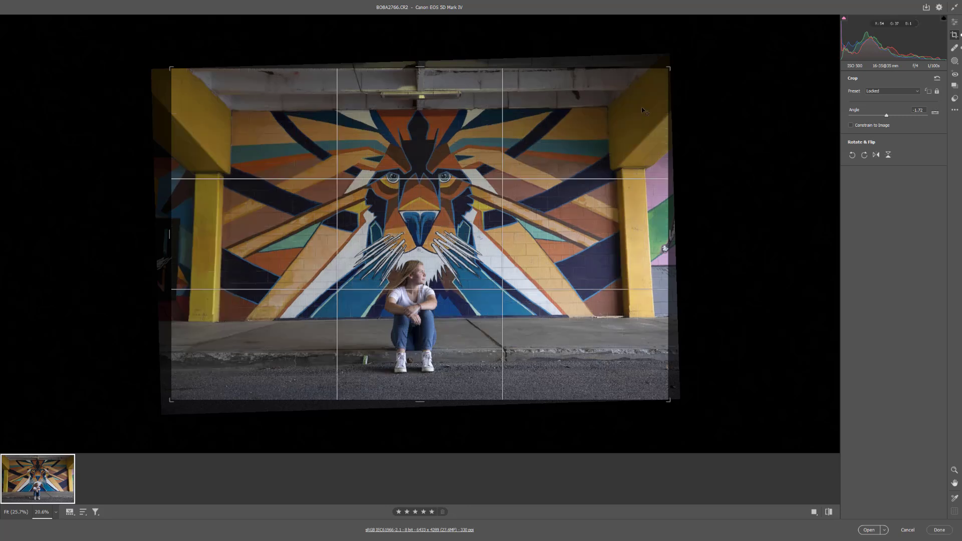
left_click_drag(501, 201, 500, 201)
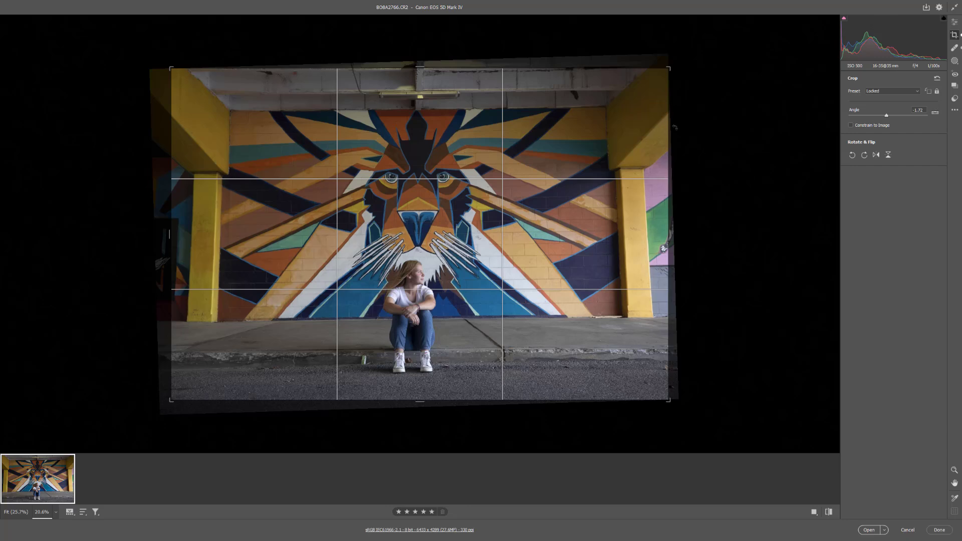
left_click_drag(692, 49, 693, 47)
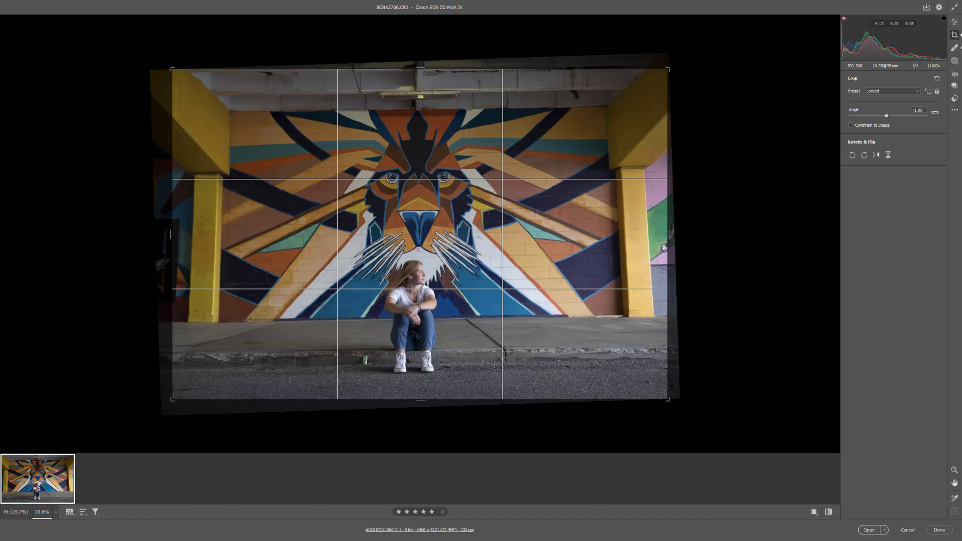
left_click(955, 22)
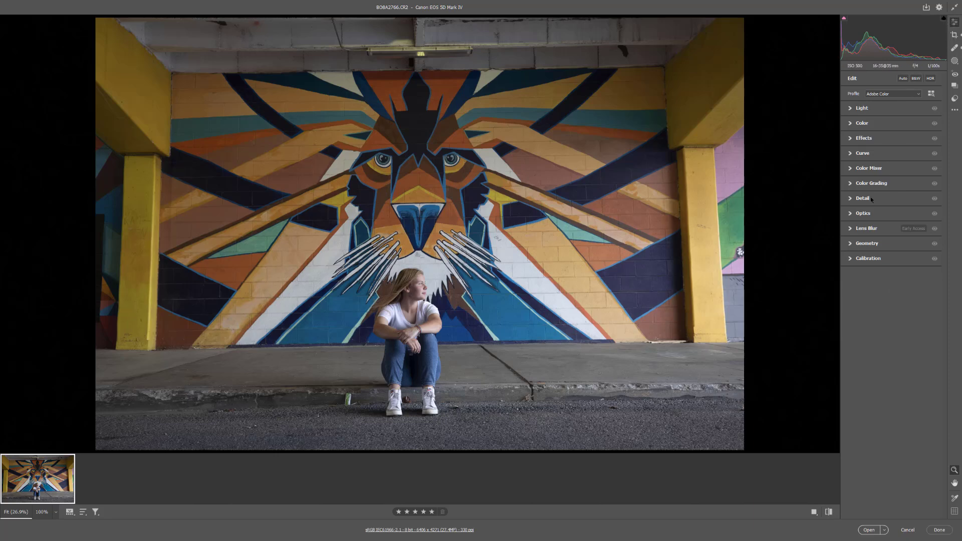
Step: Enable chromatic aberration removal and lens profile corrections, and compare the photo with and without the profile correction
left_click(867, 215)
left_click(853, 239)
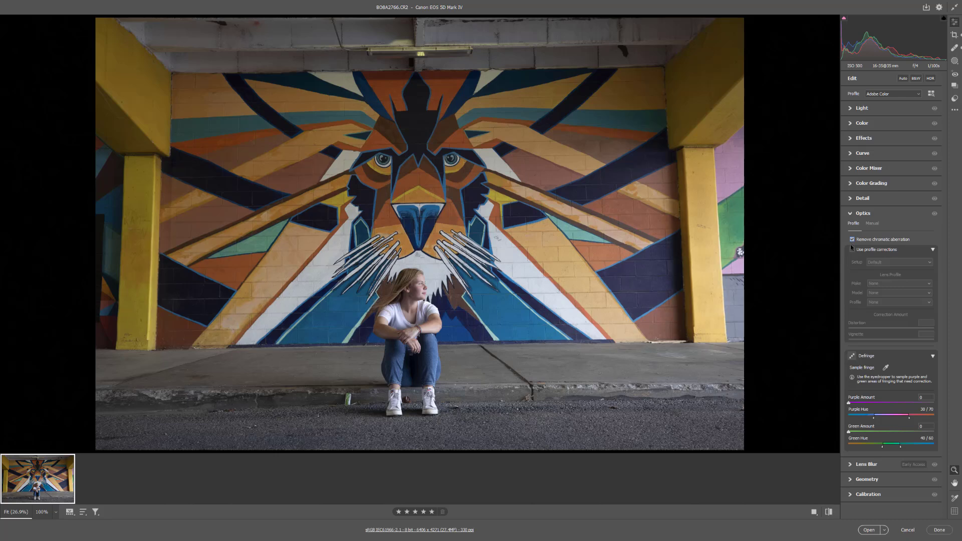
left_click(852, 249)
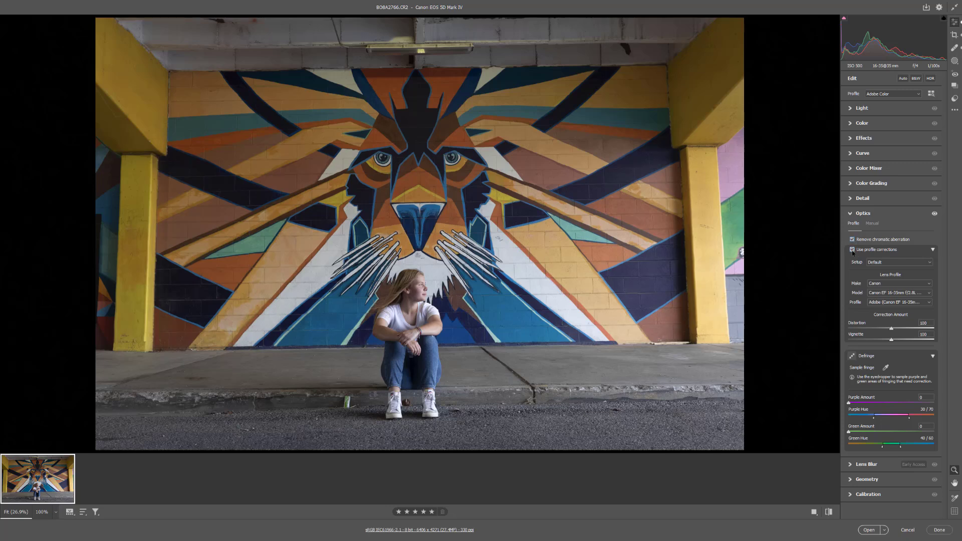
left_click(852, 249)
left_click(852, 250)
Step: Fine-tune the crop rotation to an angle of about -1.37° to level the mural
left_click(954, 35)
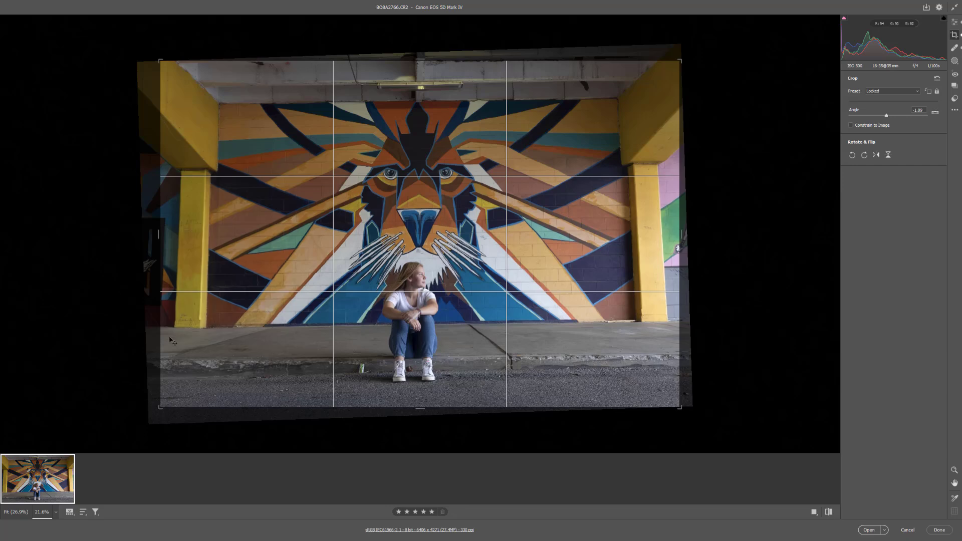
left_click_drag(693, 52, 698, 50)
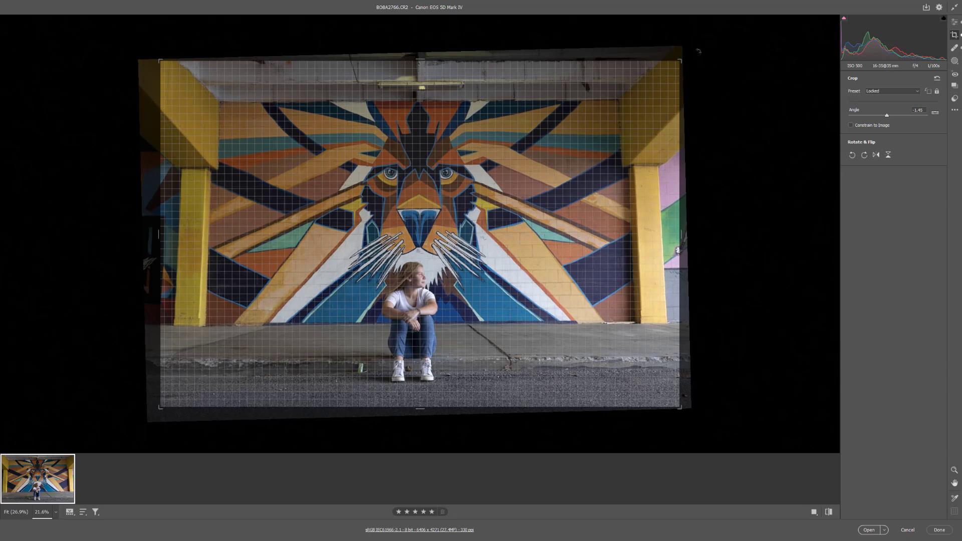
left_click_drag(698, 51, 701, 50)
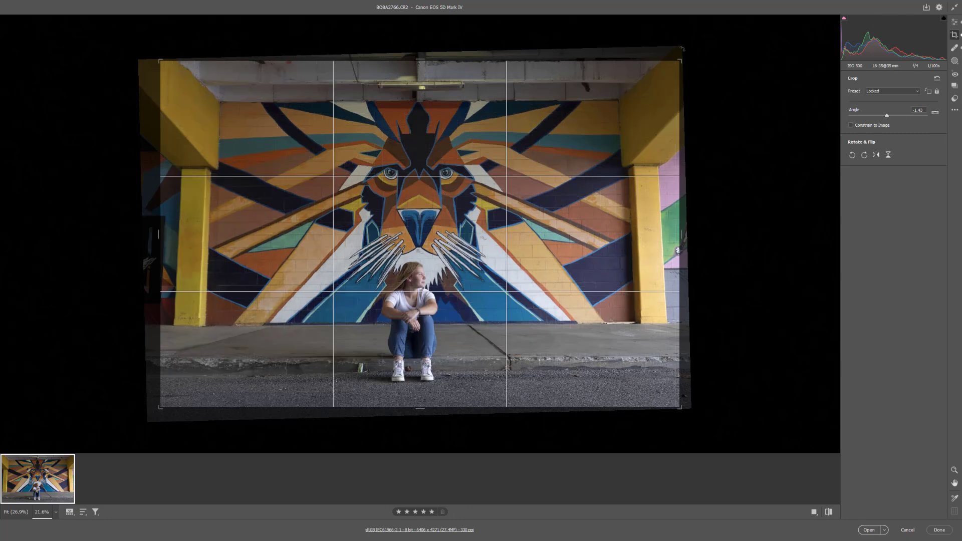
left_click_drag(689, 46, 679, 49)
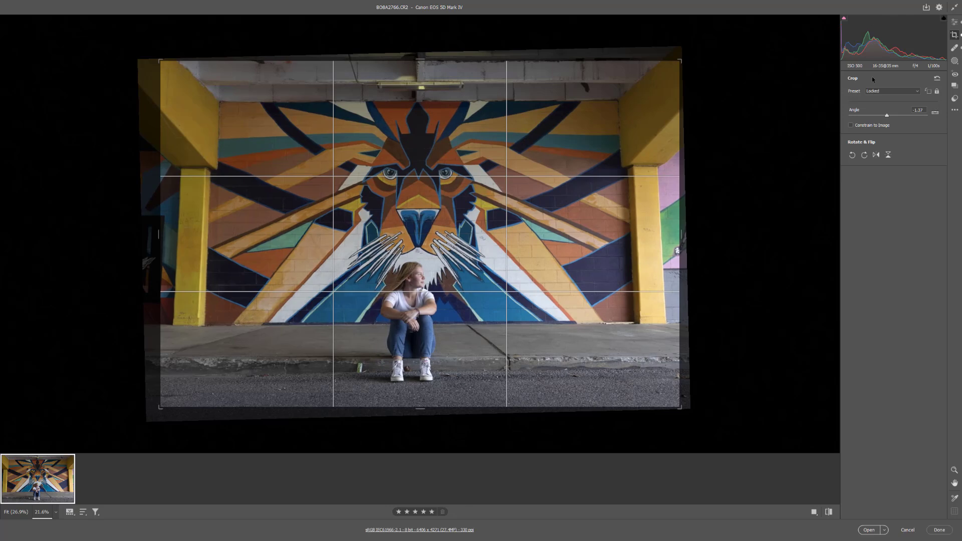
left_click(955, 23)
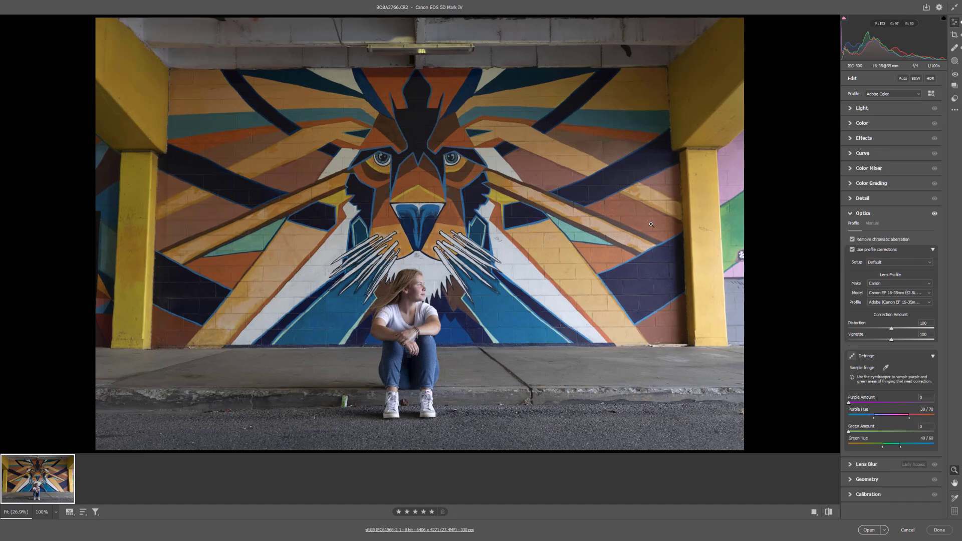
Step: Set the white balance to Auto, compare it with the original colour, and nudge the temperature slightly warmer
left_click(850, 108)
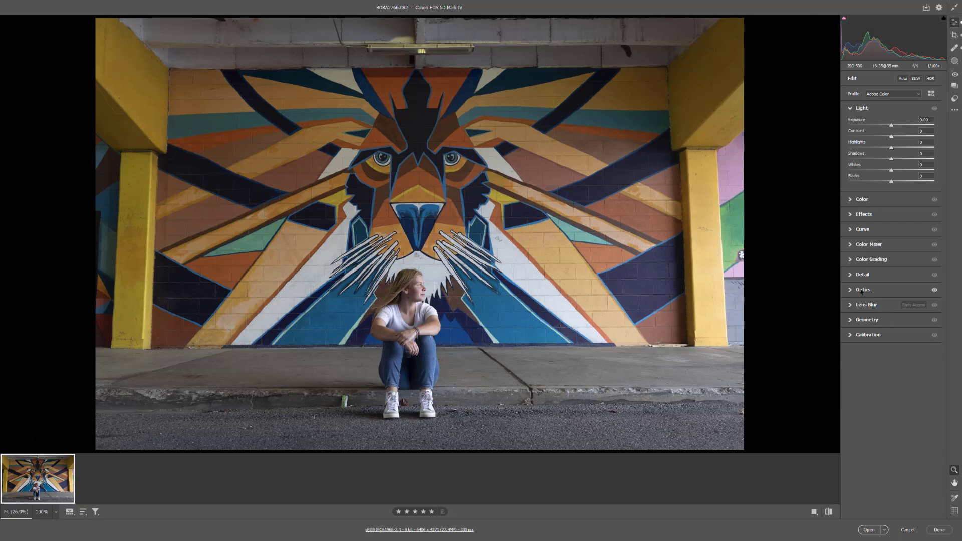
left_click(851, 108)
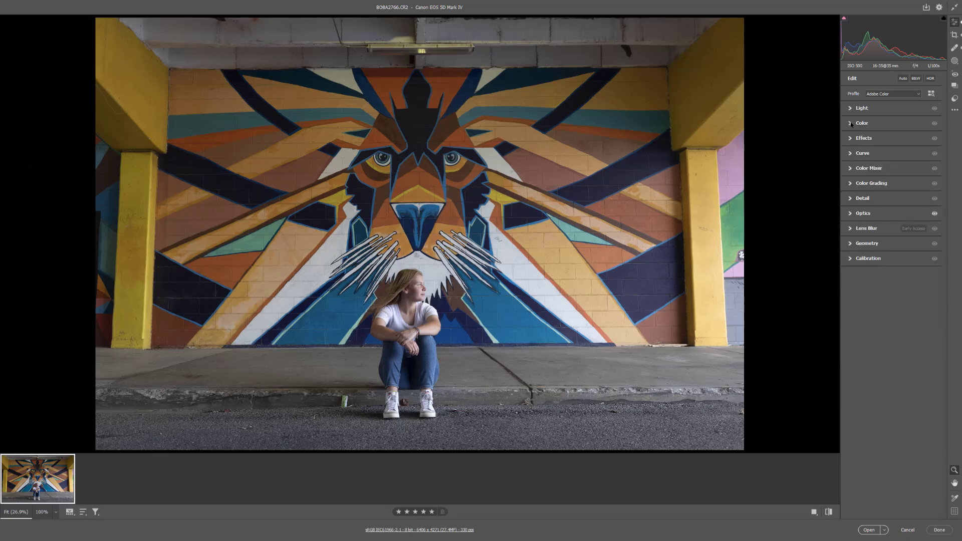
left_click(850, 124)
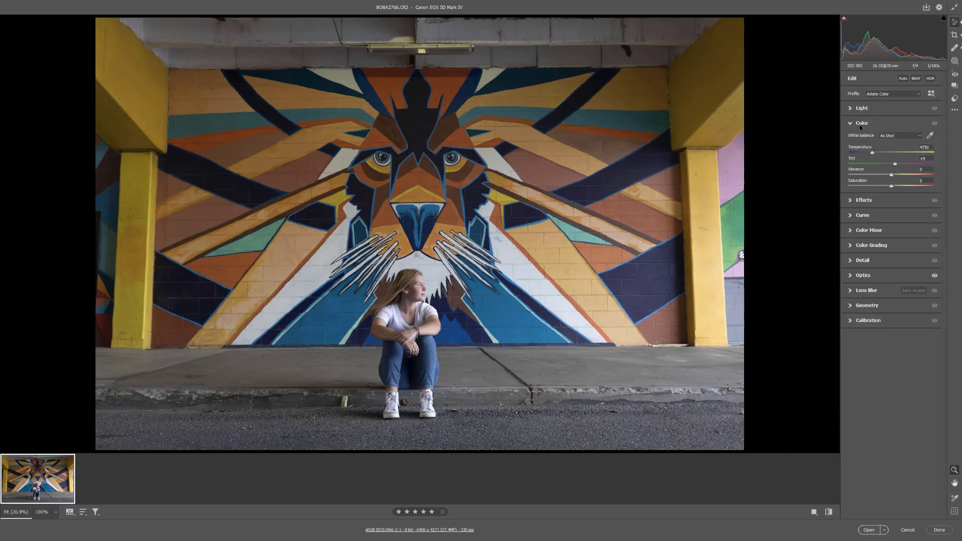
left_click(892, 136)
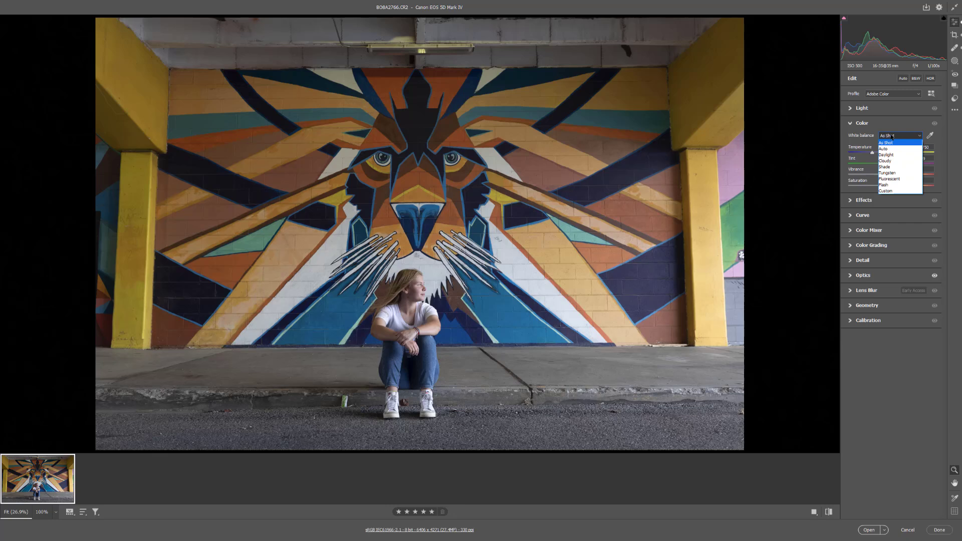
left_click(892, 150)
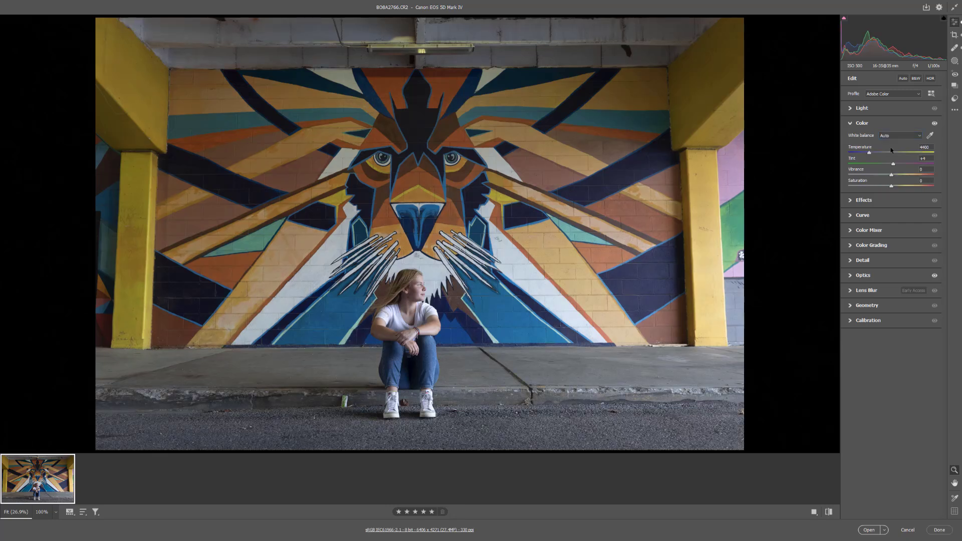
left_click(935, 123)
left_click(934, 124)
left_click_drag(871, 155, 872, 156)
left_click(852, 124)
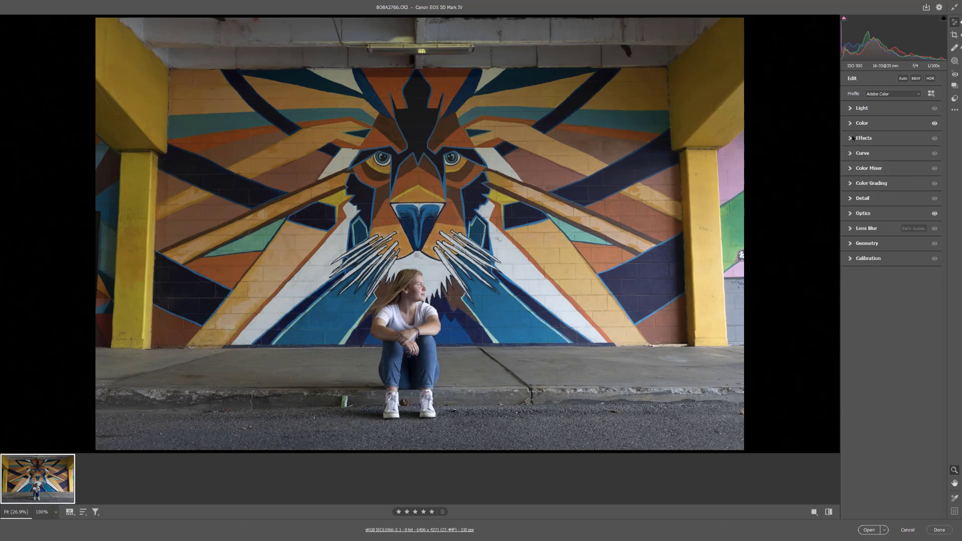
left_click(852, 138)
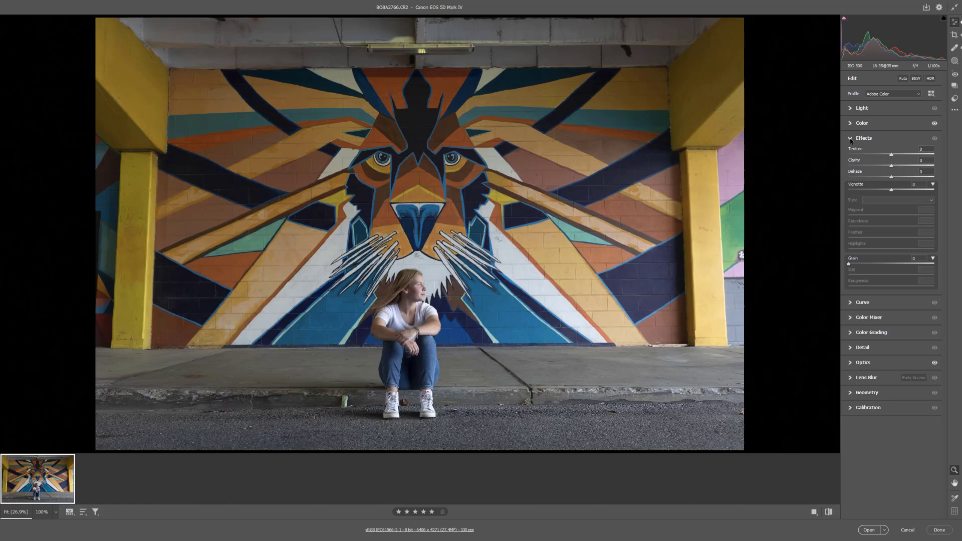
left_click(852, 141)
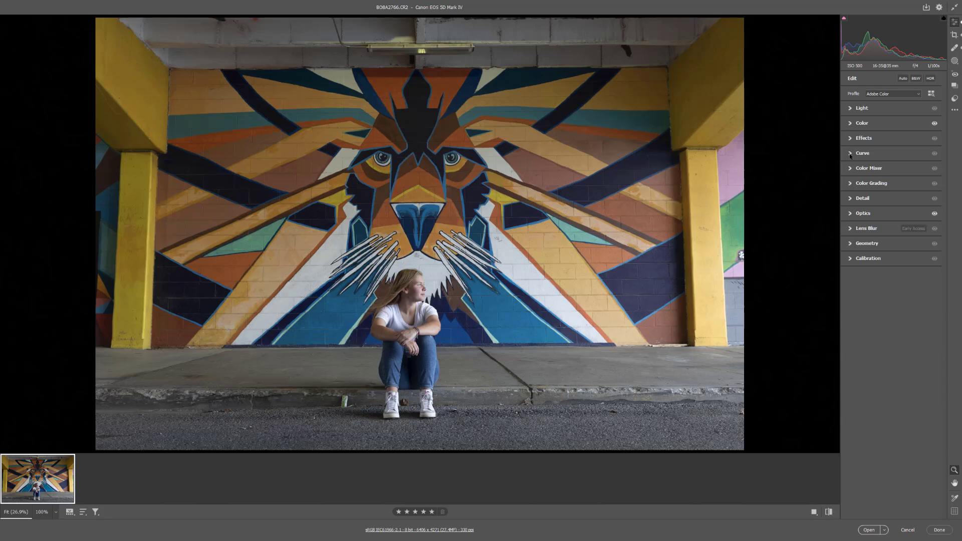
left_click(851, 139)
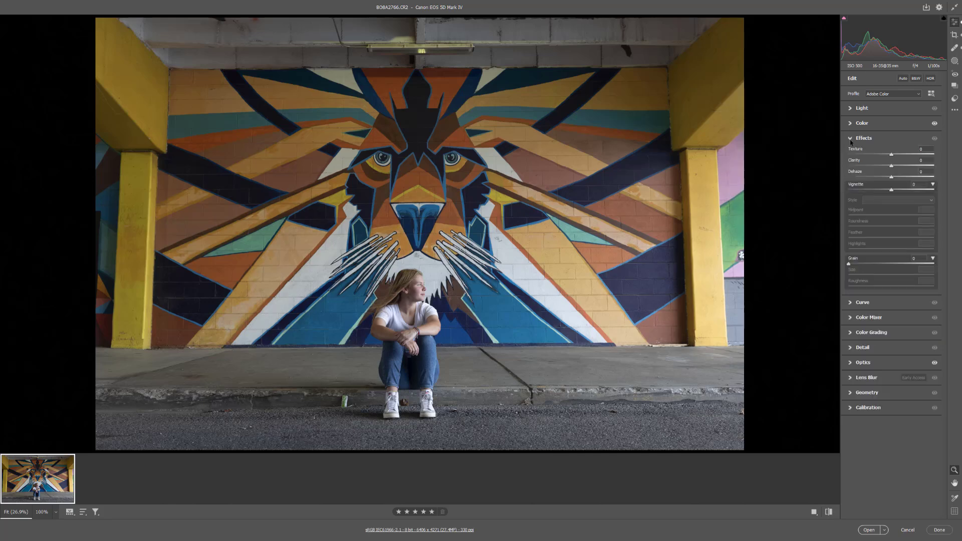
left_click(851, 141)
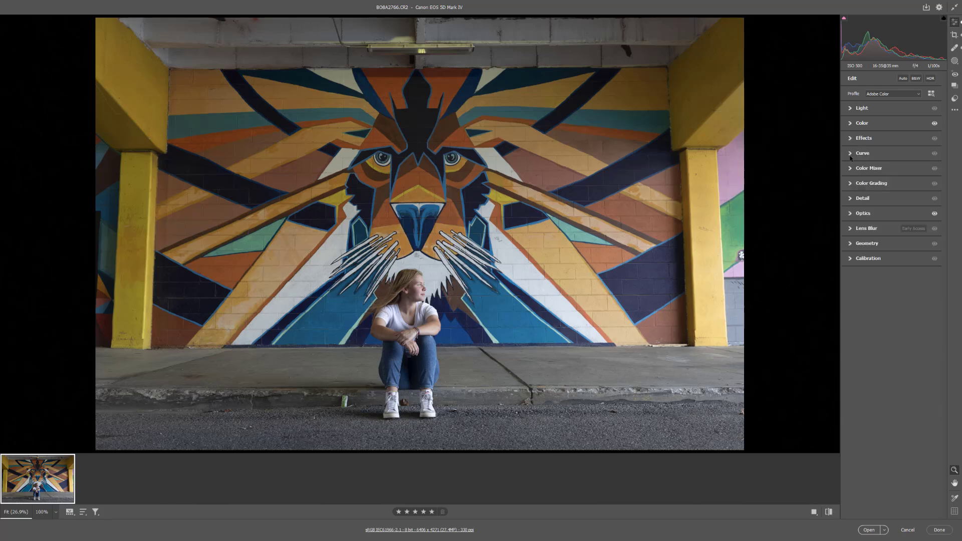
Step: Set the parametric curve to Highlights +5, Lights +5, Darks -5 and Shadows -5, and compare the photo with and without it
left_click(851, 156)
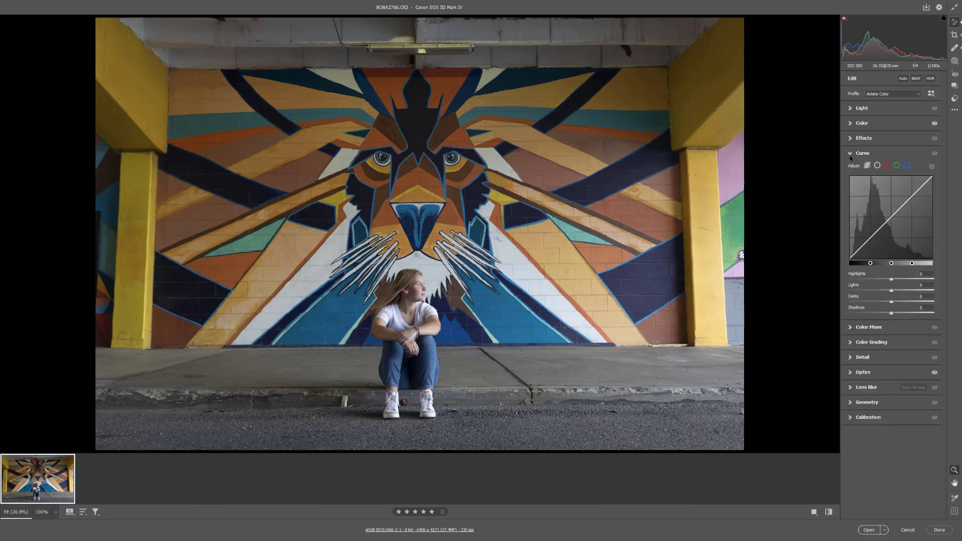
left_click(923, 274)
type("+5+5")
key("Tab")
type("-5")
key("Tab")
type("-5")
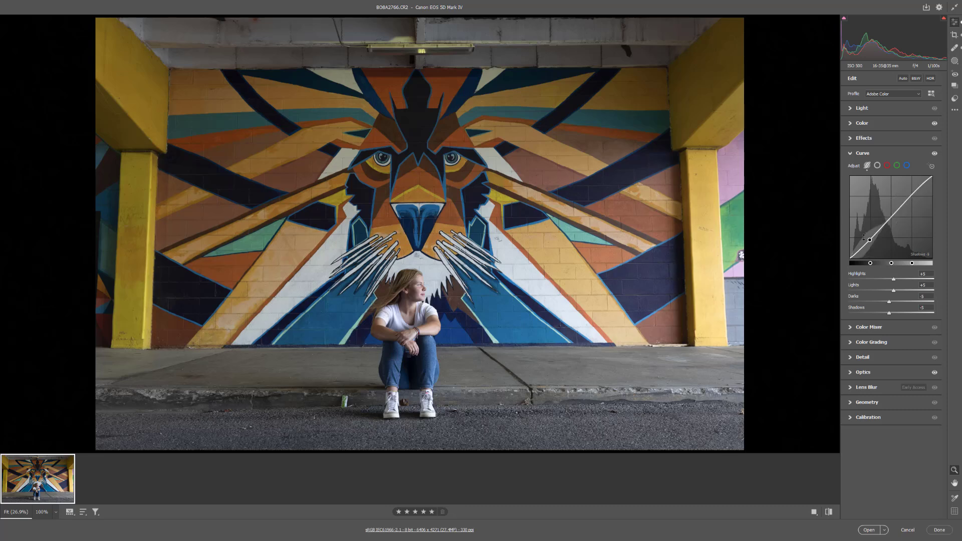
left_click(935, 154)
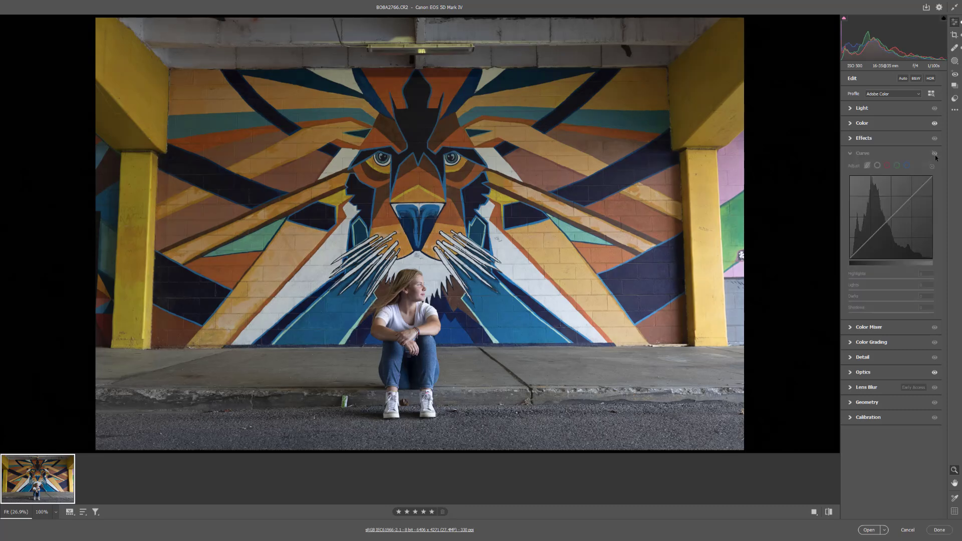
left_click(935, 154)
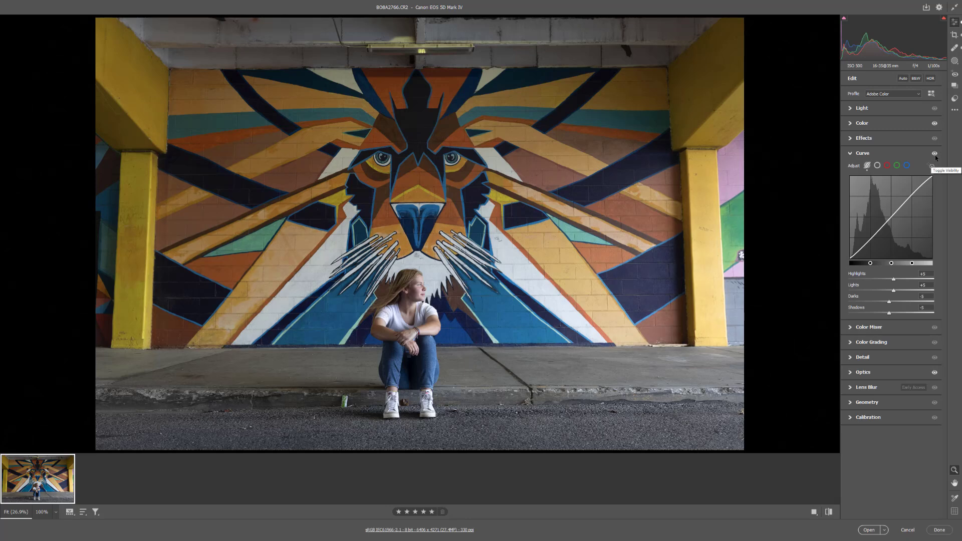
left_click(935, 154)
left_click(935, 154)
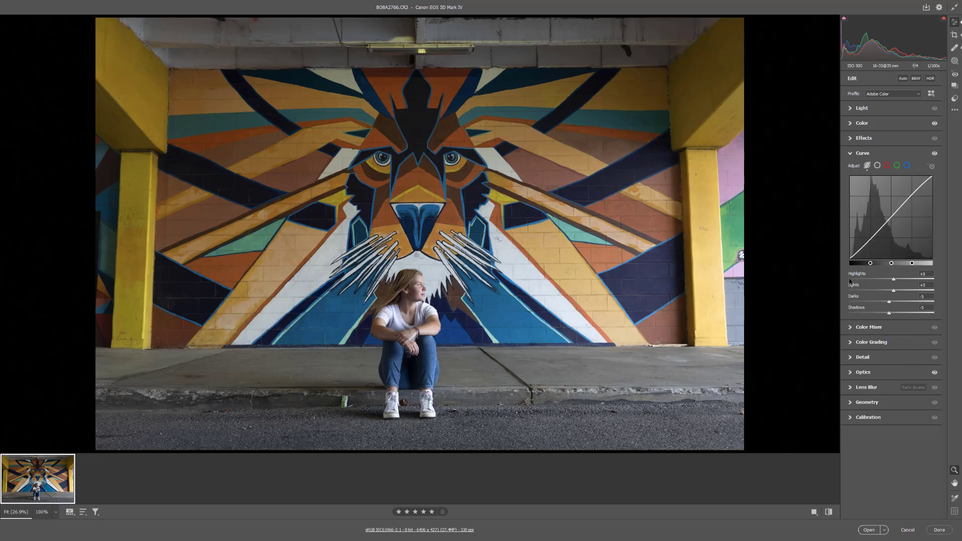
Step: Apply the "warm glow color grade test" preset from the test presets group to the photo
left_click(876, 327)
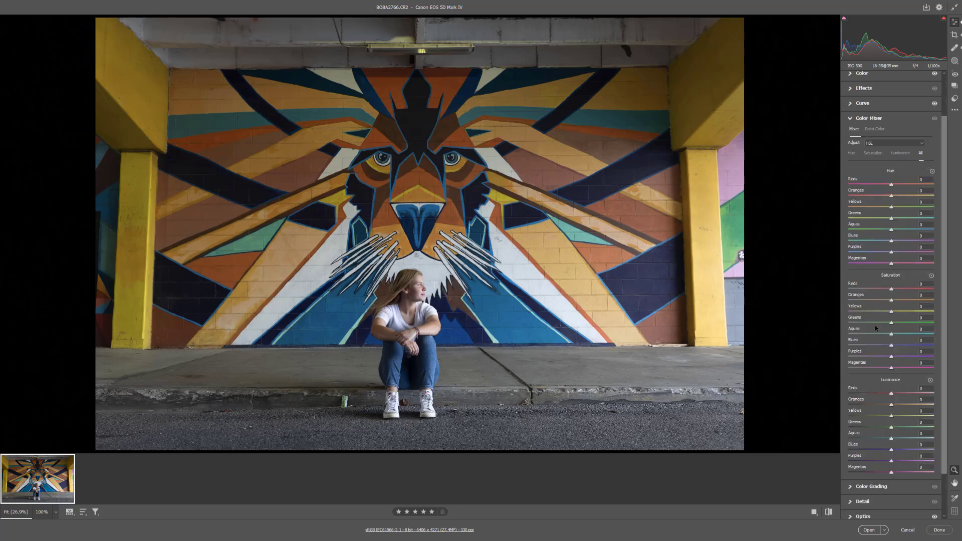
left_click(850, 120)
left_click(862, 183)
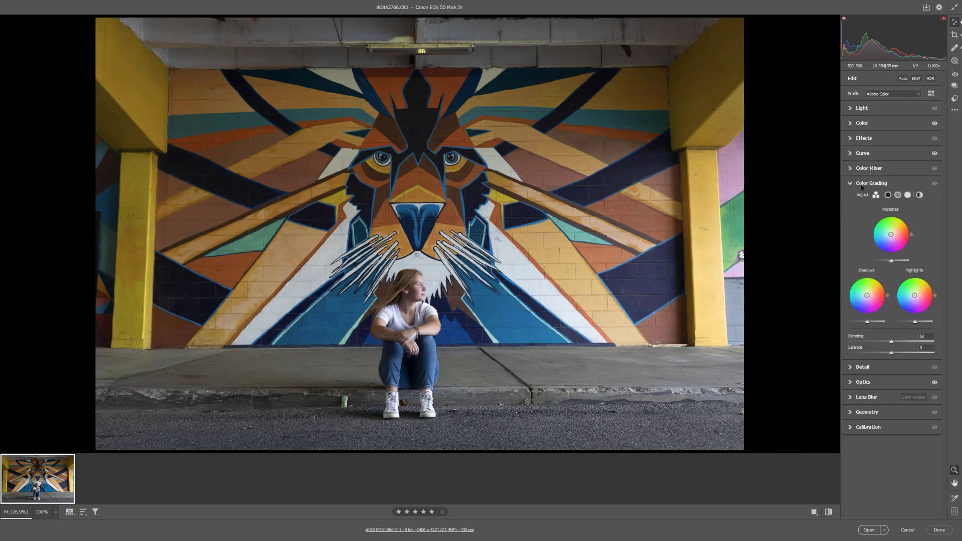
left_click(955, 99)
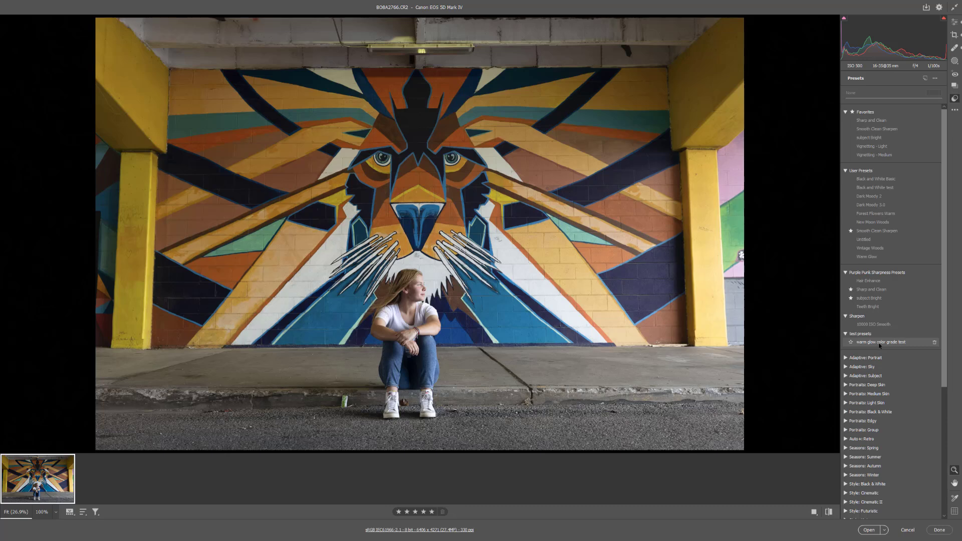
left_click(878, 343)
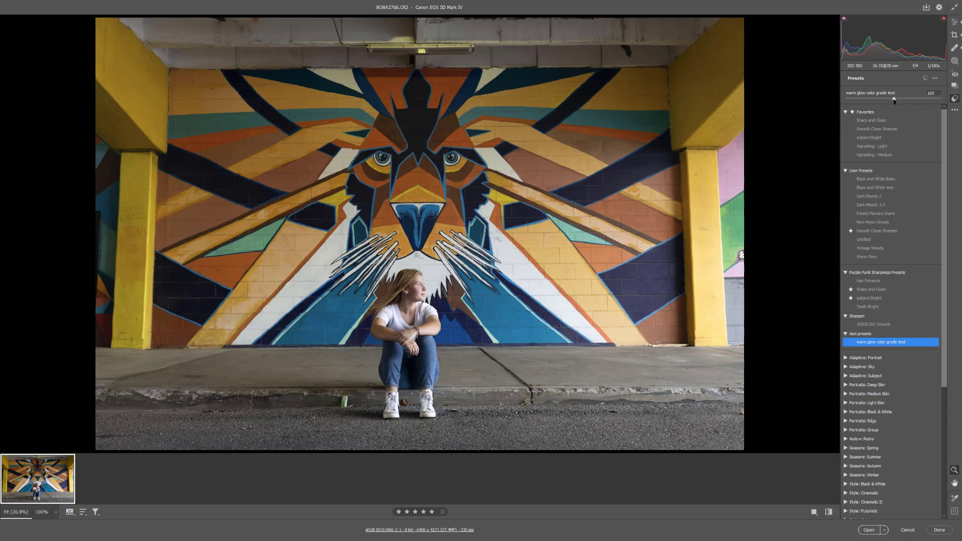
Step: Reduce the strength of the "warm glow color grade test" preset to about 50
left_click_drag(894, 99, 882, 100)
left_click_drag(871, 104, 870, 103)
mouse_move(871, 100)
left_mouse_down()
mouse_move(943, 102)
mouse_move(891, 100)
mouse_move(839, 115)
mouse_move(943, 105)
mouse_move(877, 111)
left_mouse_up()
left_click_drag(869, 101, 871, 99)
Step: Compare the whole photo with and without the color grading applied by the preset
left_click(955, 22)
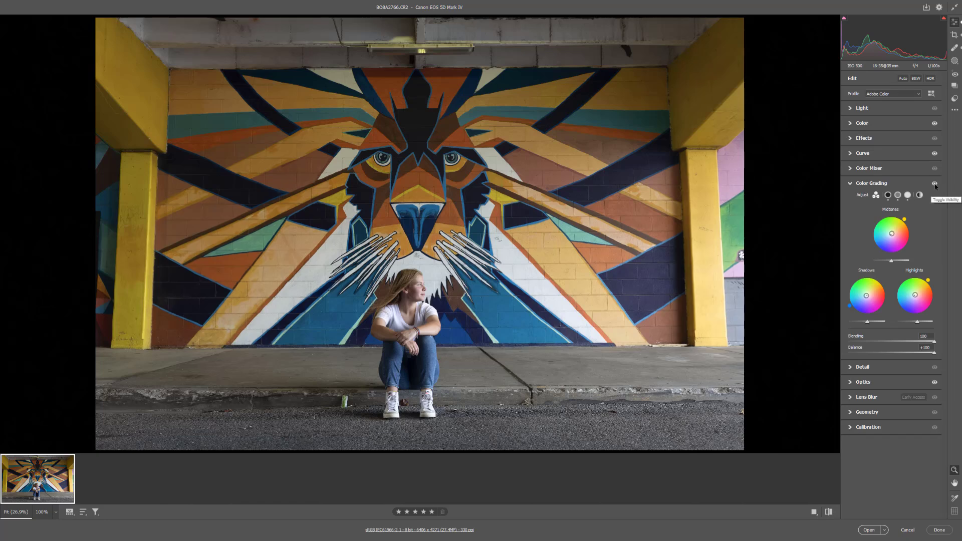
left_click(935, 183)
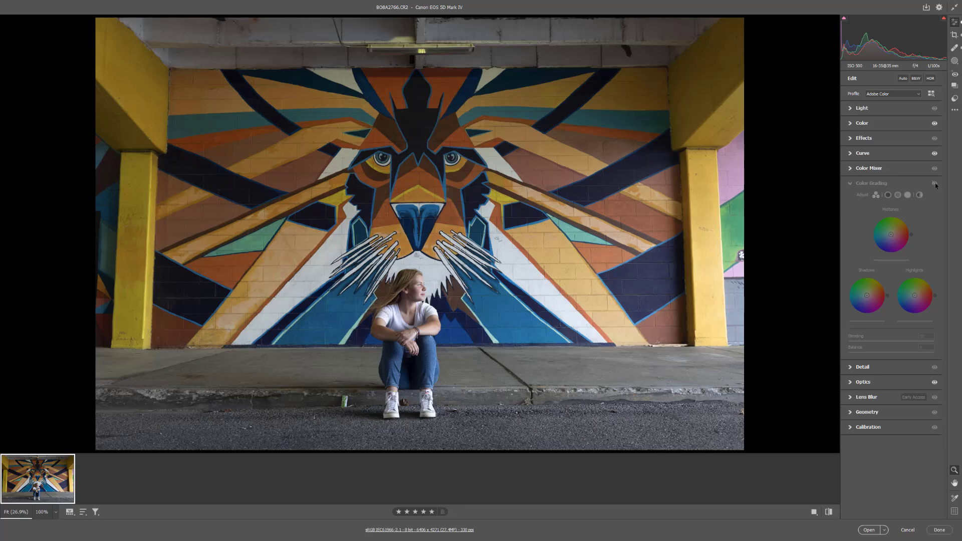
left_click(934, 184)
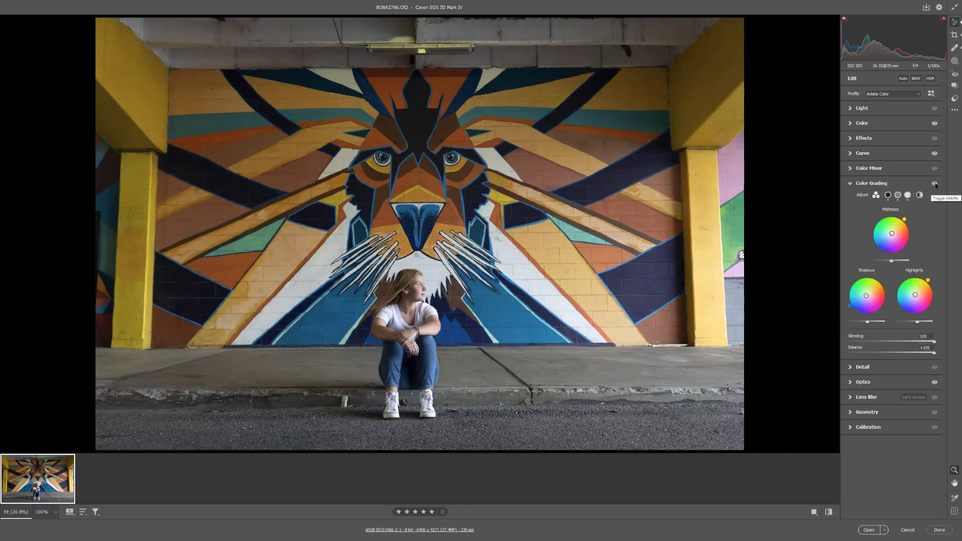
left_click(934, 184)
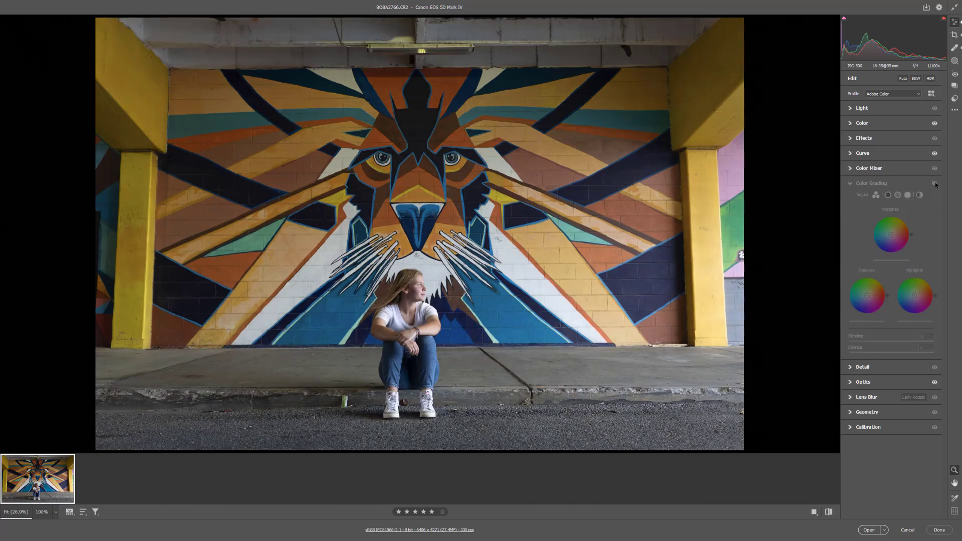
left_click(935, 184)
left_click(935, 184)
left_click(935, 183)
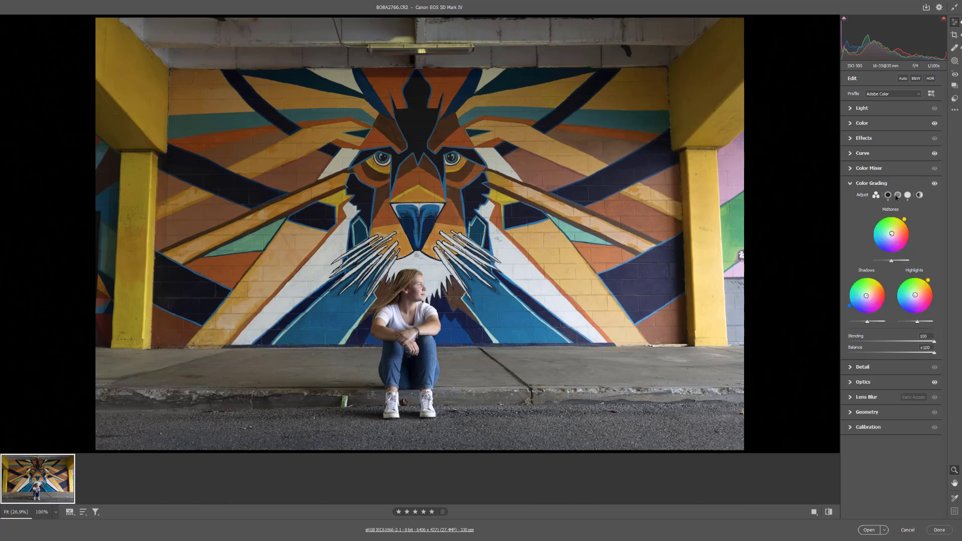
left_click(934, 183)
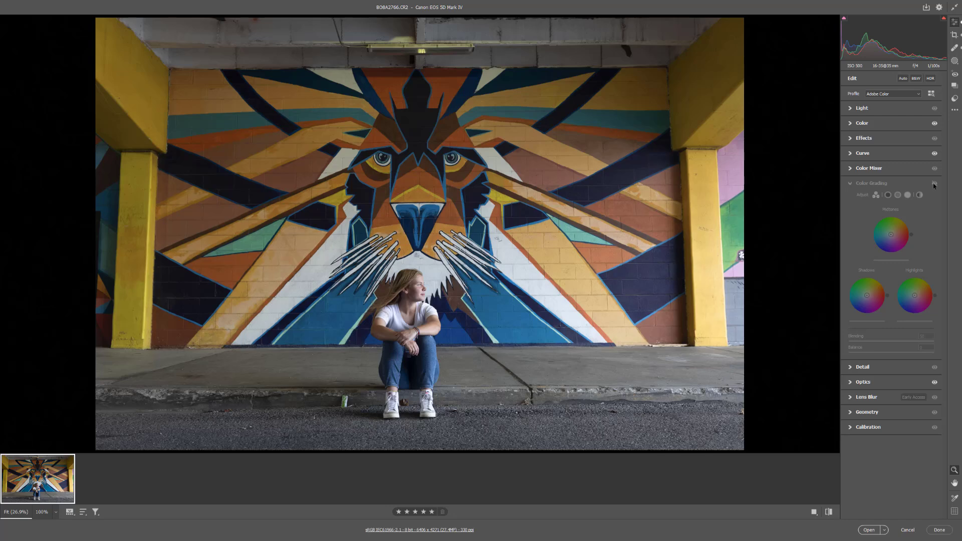
left_click(934, 183)
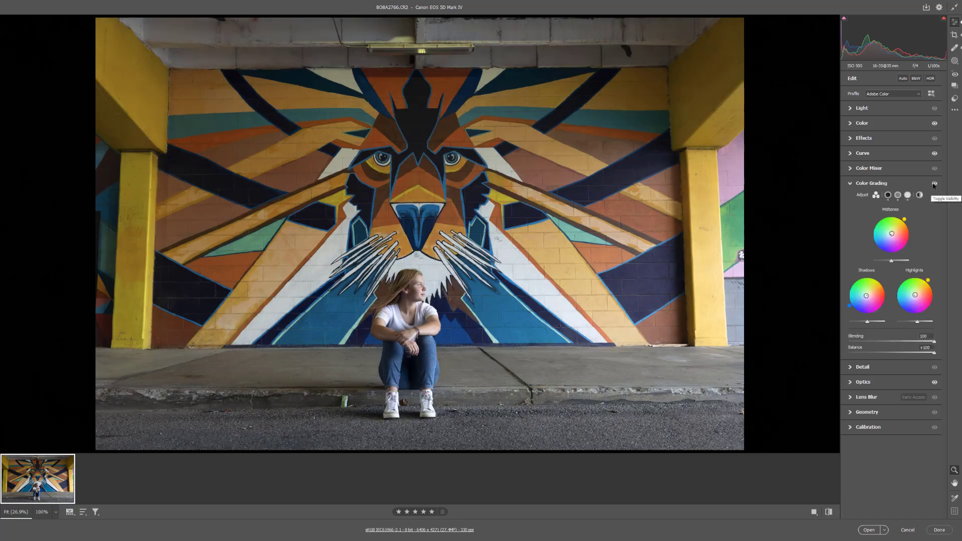
Step: Review the shadows, midtones and highlights color grading settings individually, comparing the photo with the grading on and off
left_click(887, 195)
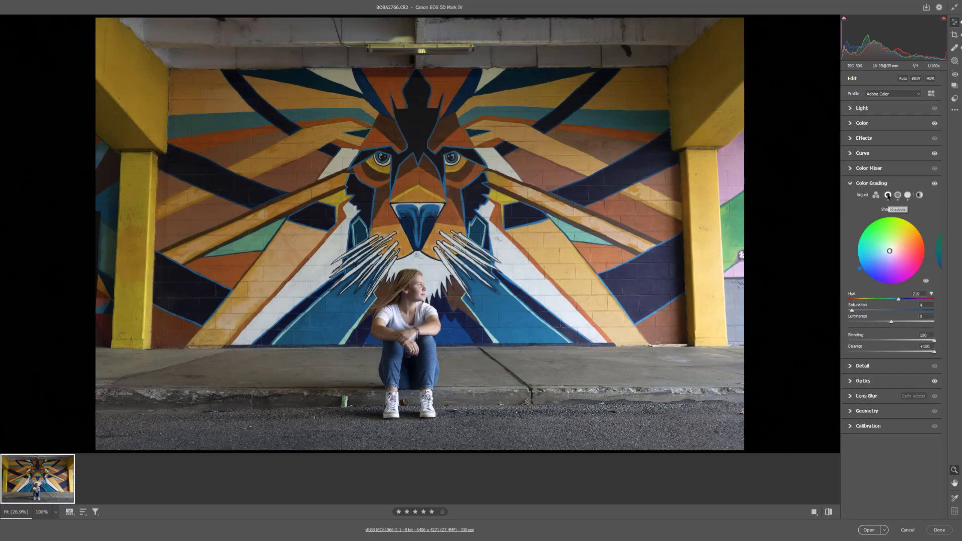
left_click(934, 183)
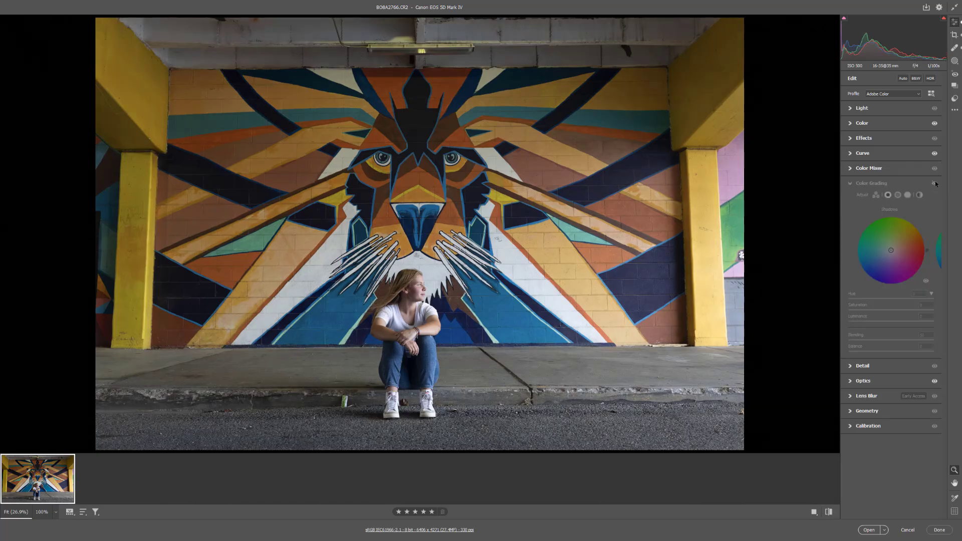
left_click(935, 182)
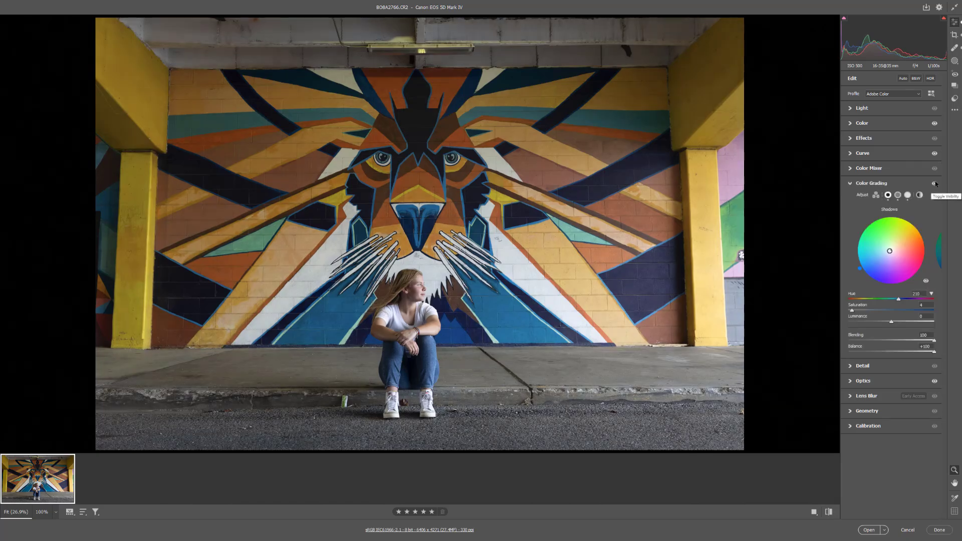
left_click(935, 183)
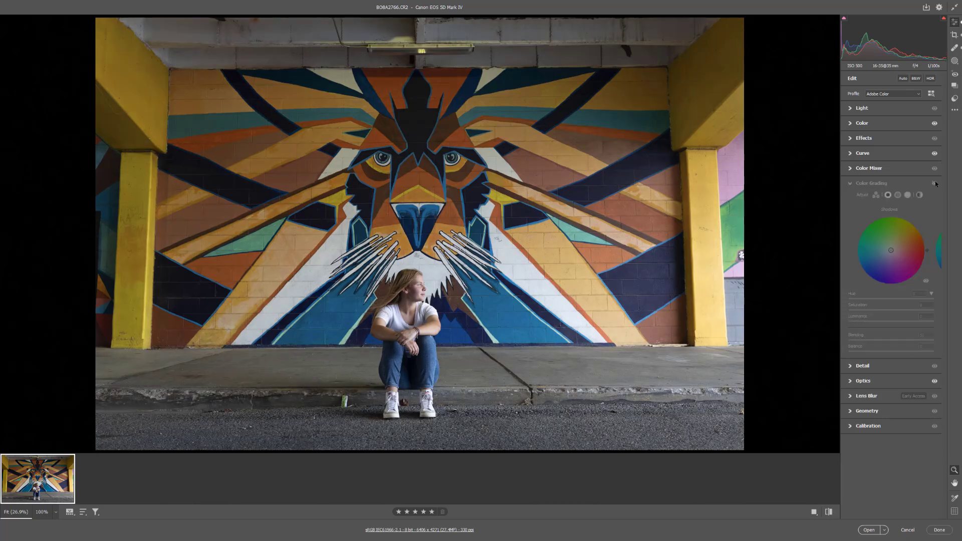
left_click(935, 183)
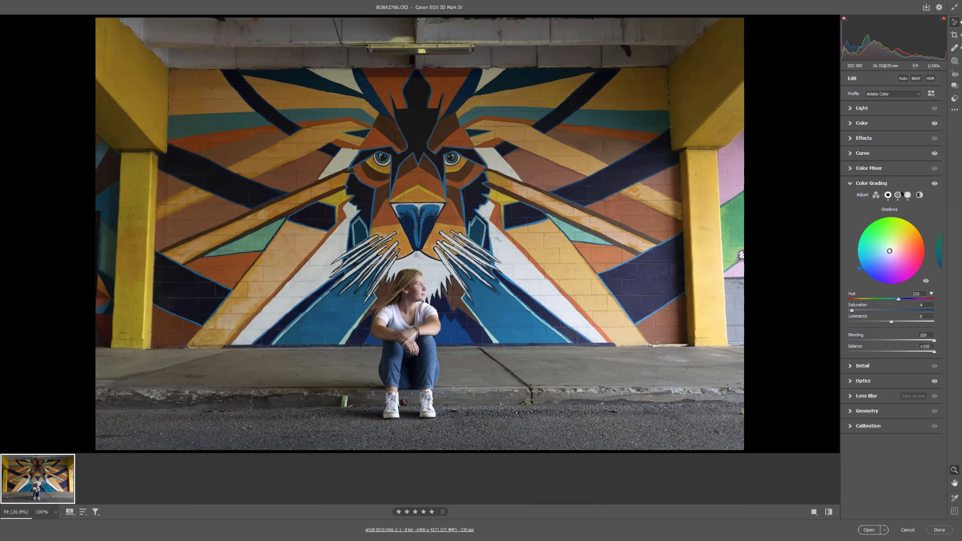
left_click(898, 195)
left_click(934, 184)
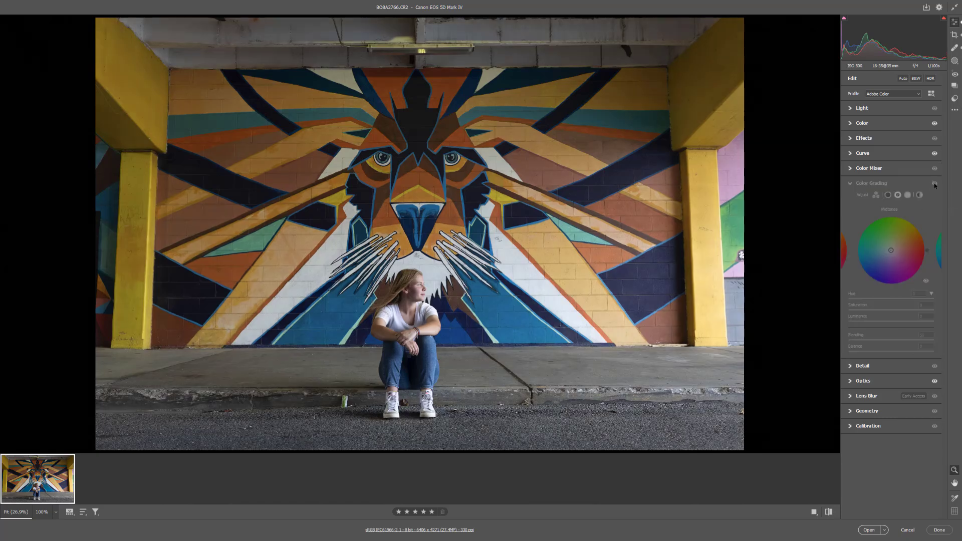
left_click(934, 184)
left_click(907, 195)
left_click(935, 184)
left_click(935, 183)
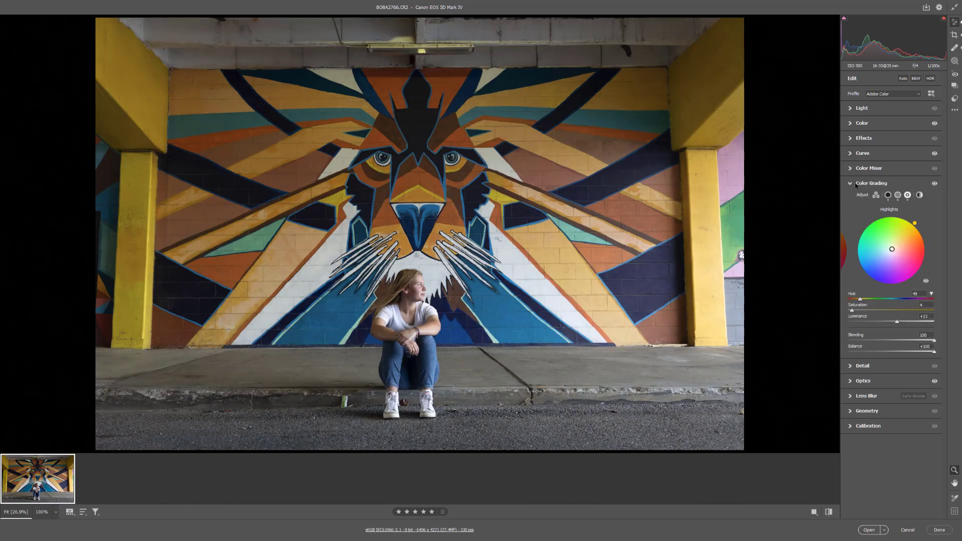
left_click(876, 194)
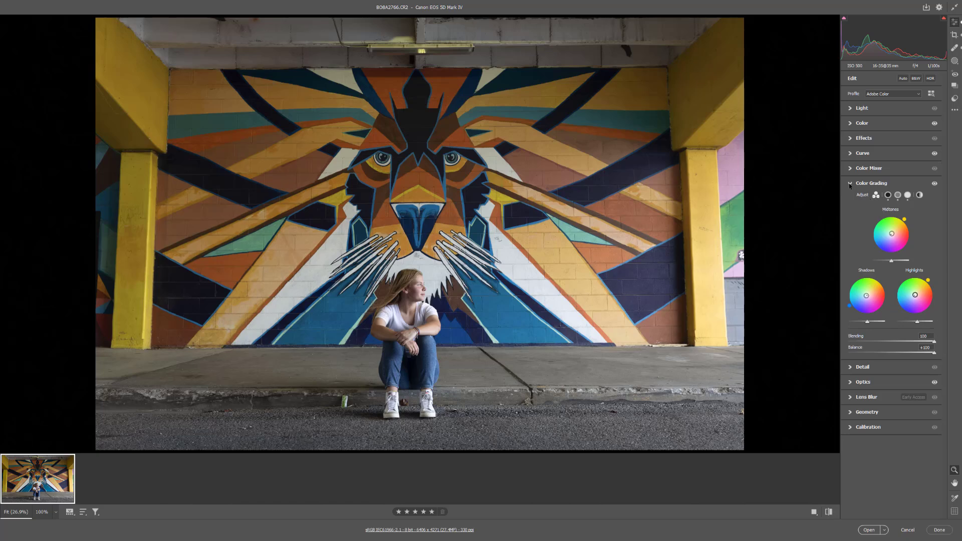
mouse_move(849, 185)
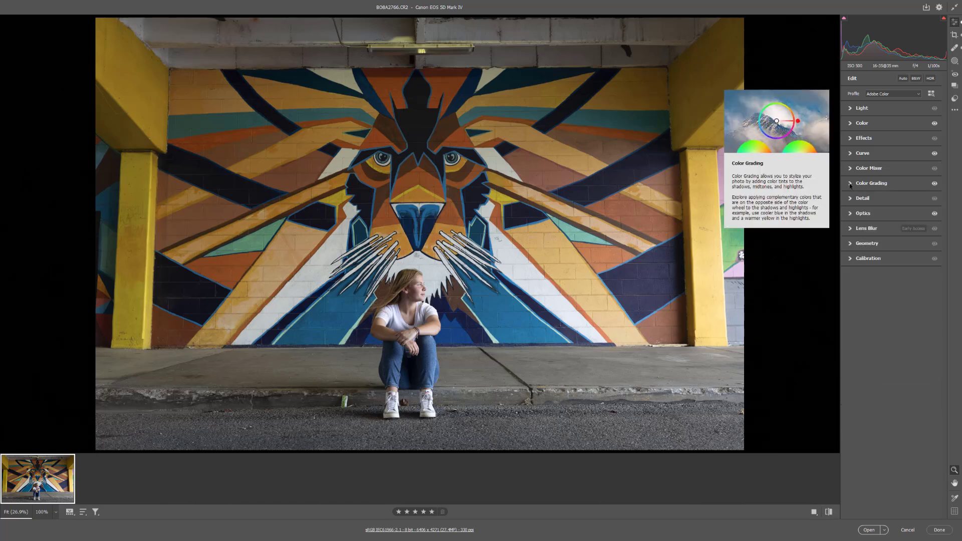
left_click(851, 184)
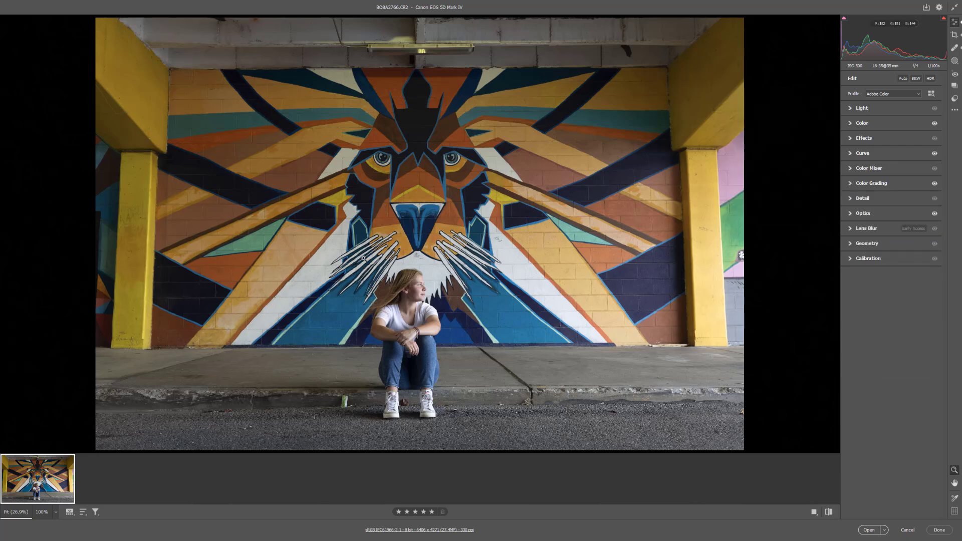
Step: Apply the "Smooth Clean Sharpen" user preset and compare the photo with and without its detail adjustments
left_click(850, 199)
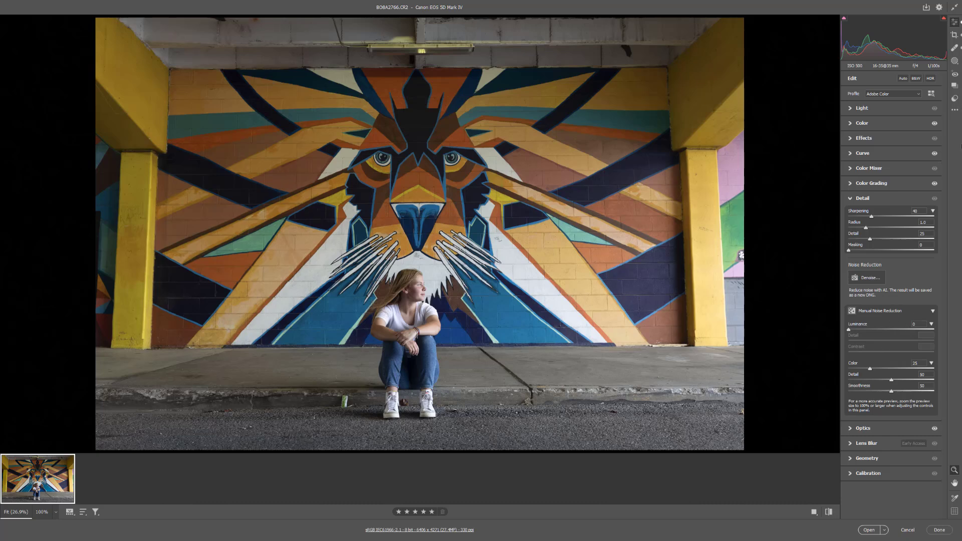
left_click(955, 98)
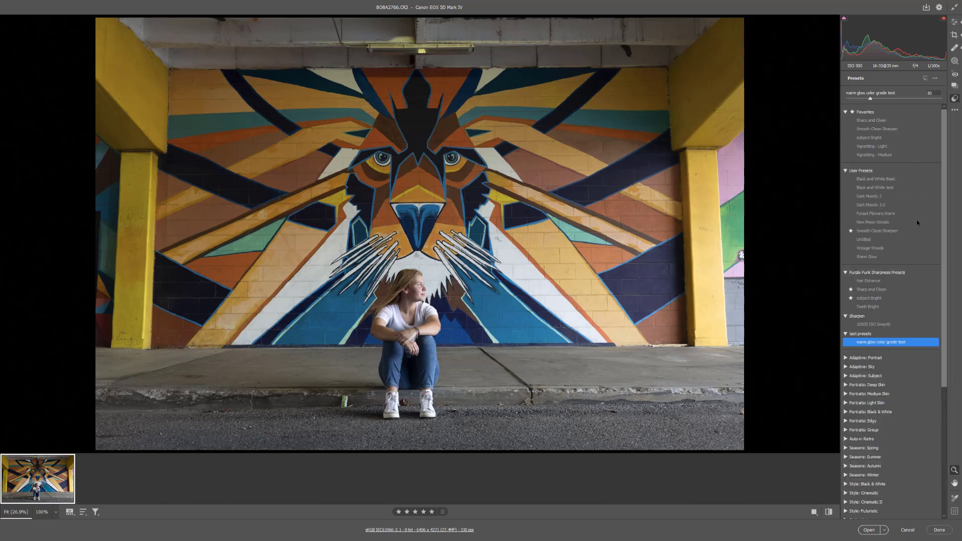
left_click(864, 231)
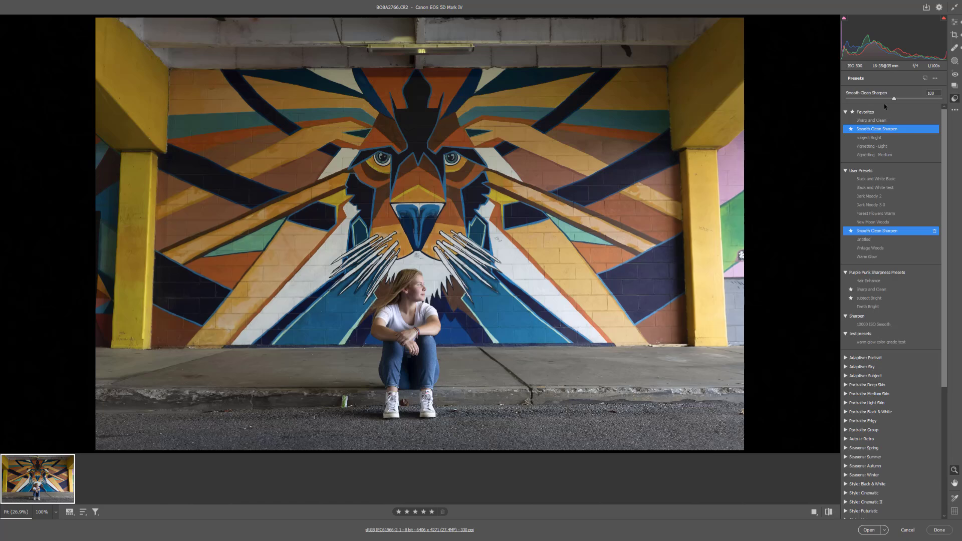
key("e")
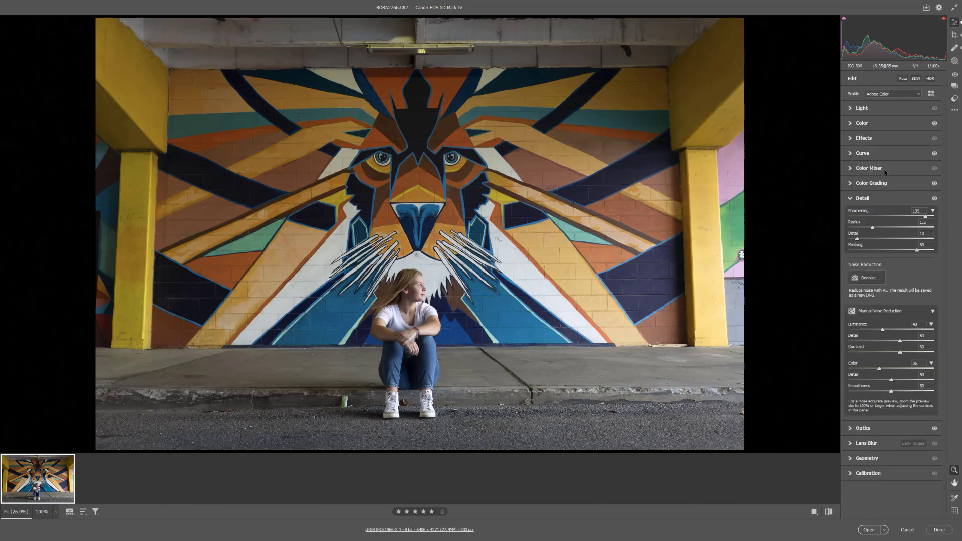
left_click(935, 199)
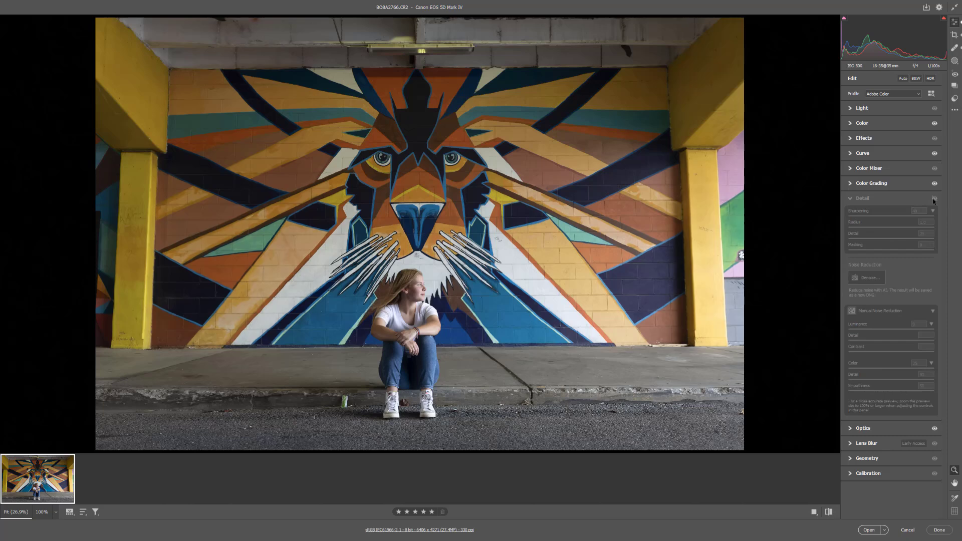
left_click(934, 199)
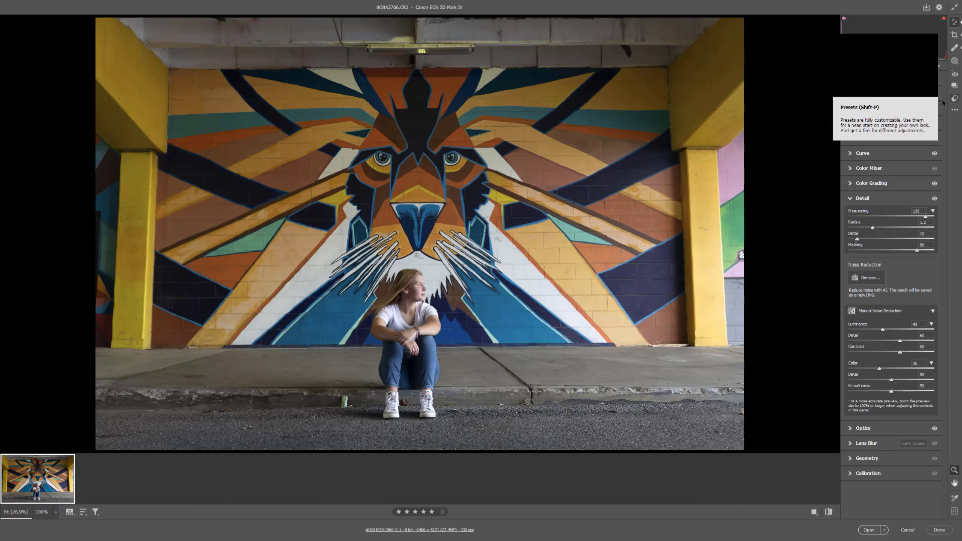
Step: Inspect the woman's face and upper body up close with sharpening and noise reduction on and off, then return to the full view
left_click_drag(415, 293, 497, 238)
key("space")
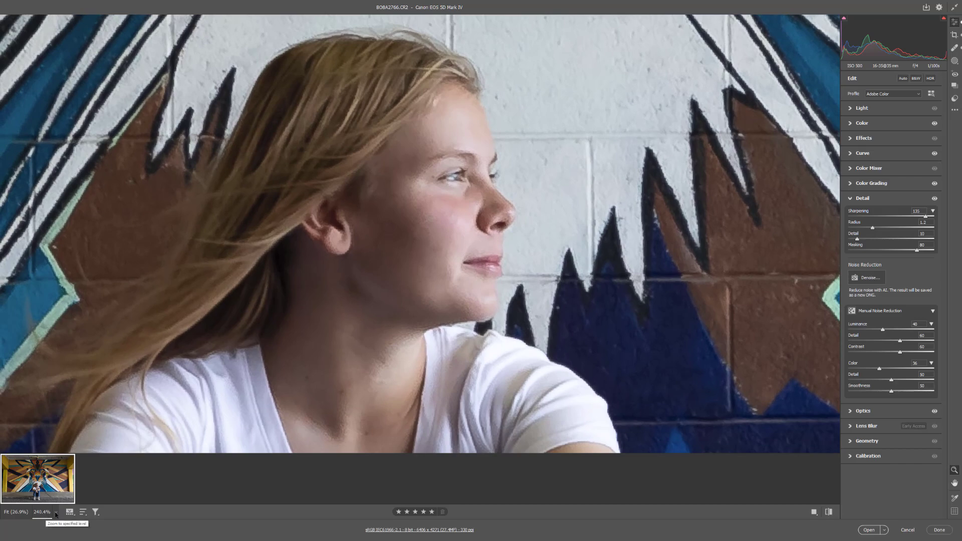
left_click_drag(408, 254, 429, 182)
key("space")
key("space")
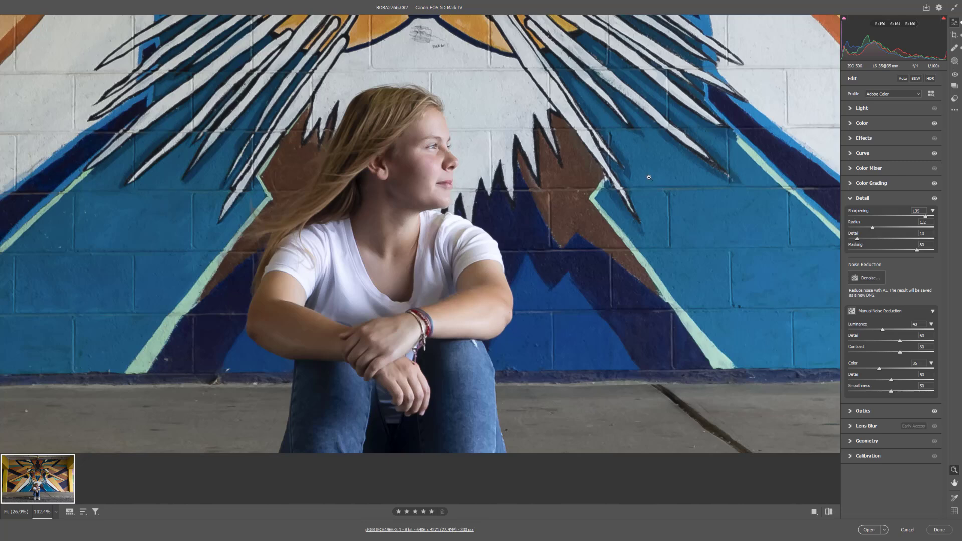
left_click(935, 200)
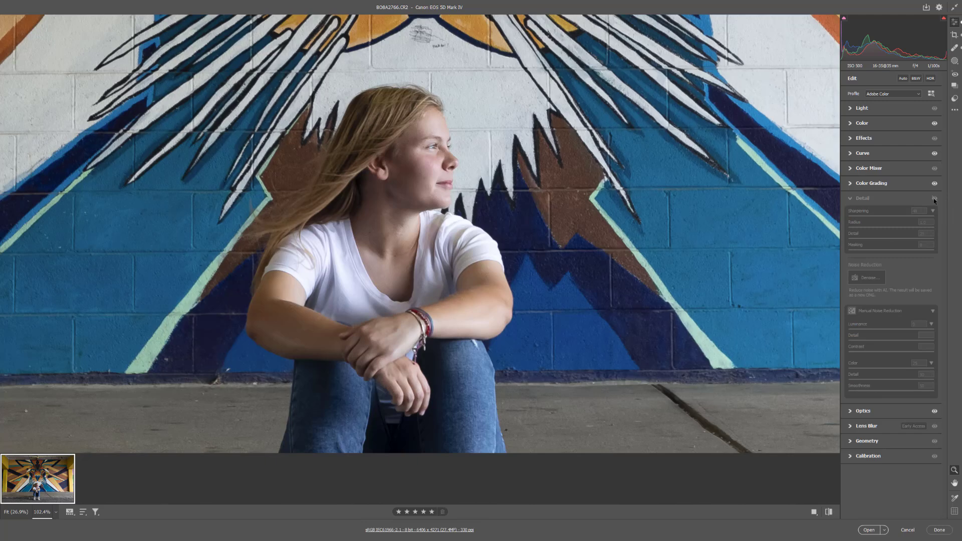
left_click(934, 200)
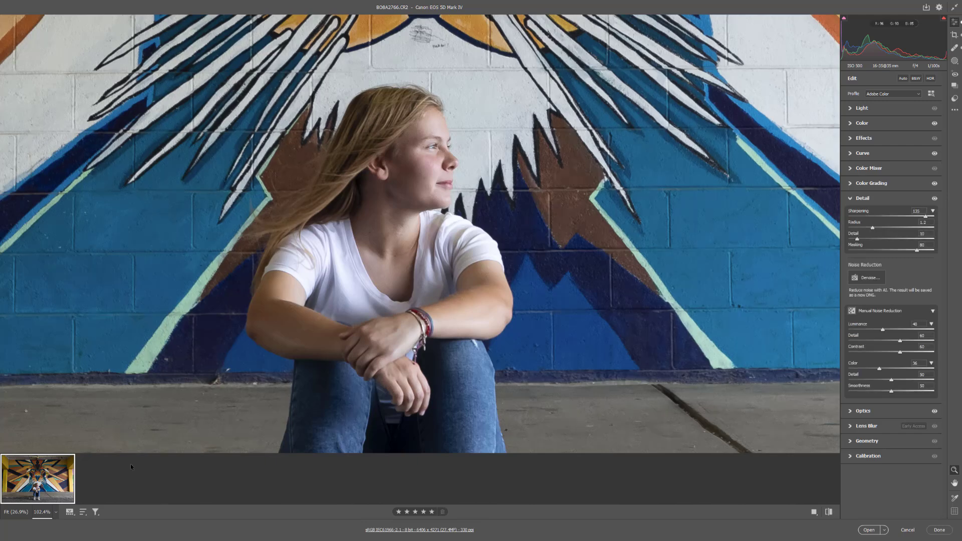
left_click(18, 515)
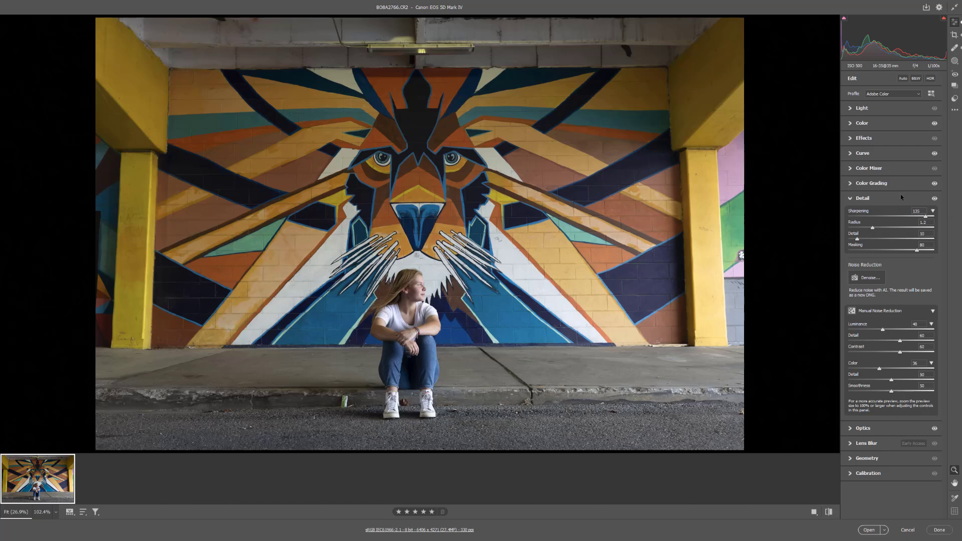
left_click(850, 199)
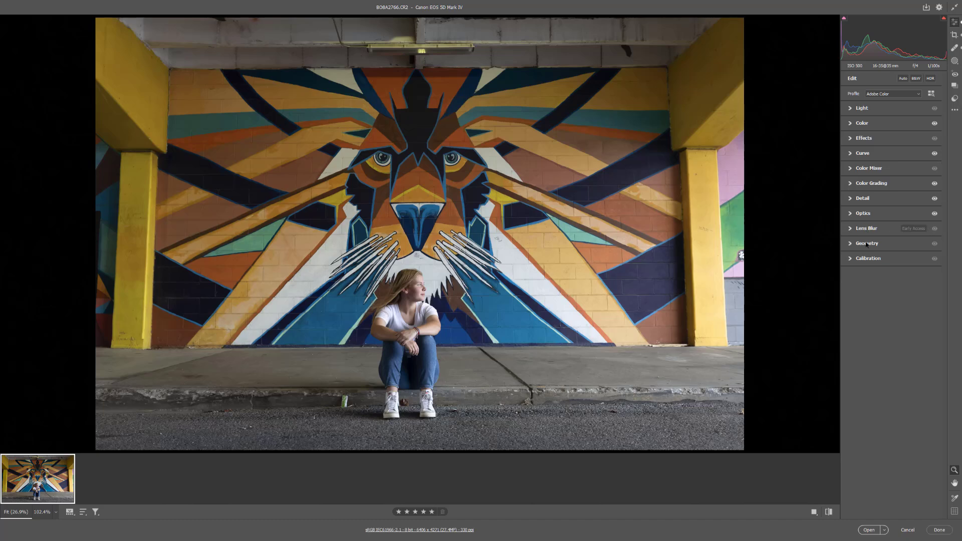
left_click(851, 244)
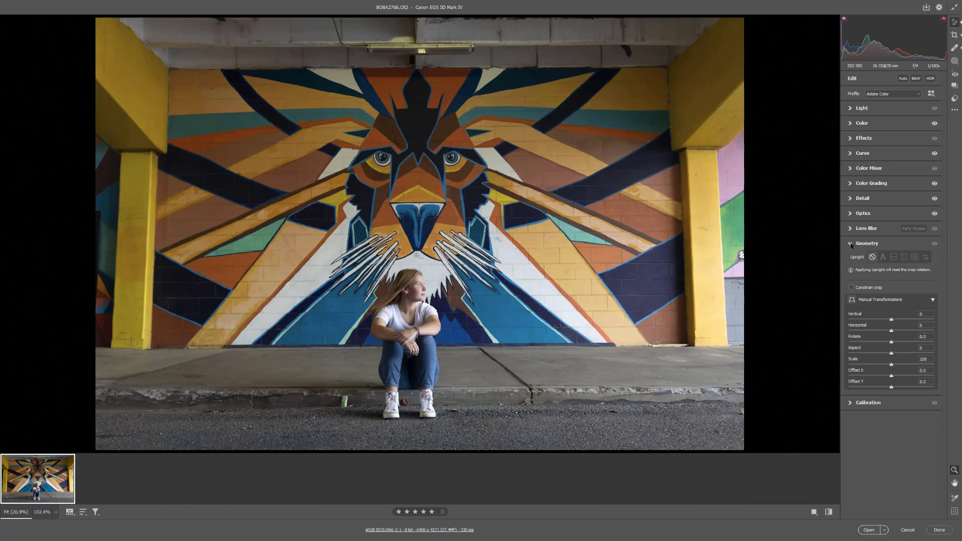
left_click(851, 244)
left_click(851, 258)
left_click(850, 259)
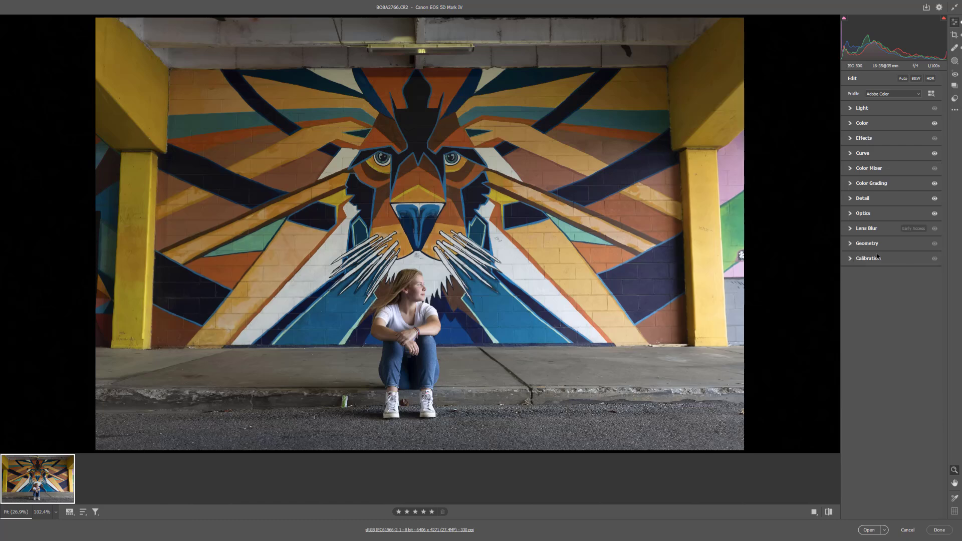
Step: Create a linear gradient mask fading from the photo's left edge to the lion's nose
left_click(955, 61)
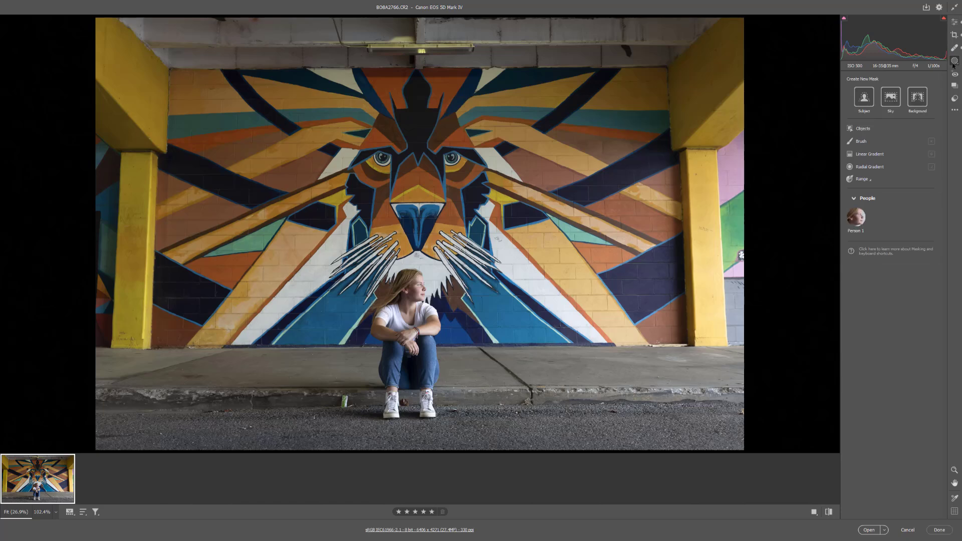
left_click(874, 155)
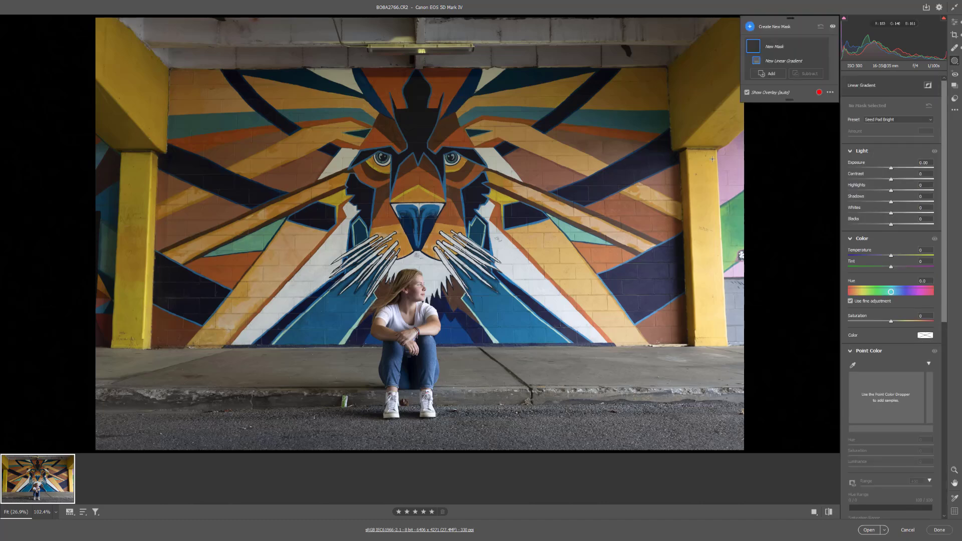
left_click_drag(95, 227, 428, 226)
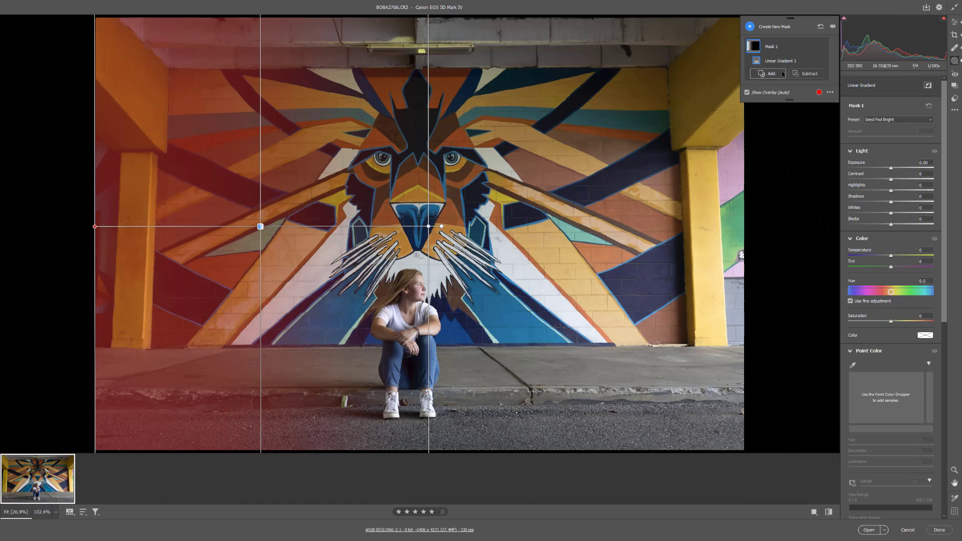
Step: Subtract the woman from Mask 1 with a brush, and extend its linear gradient slightly past the lion's nose
left_click(808, 76)
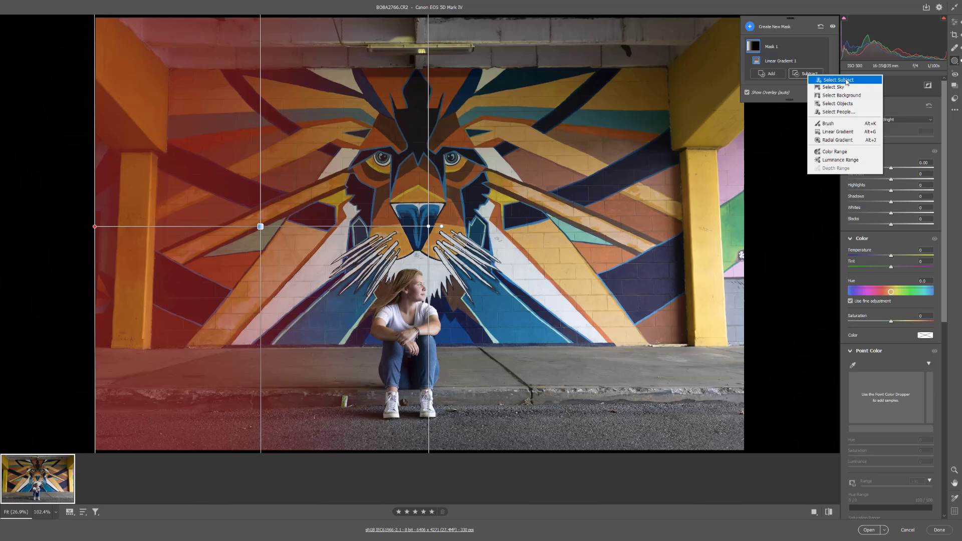
left_click(839, 125)
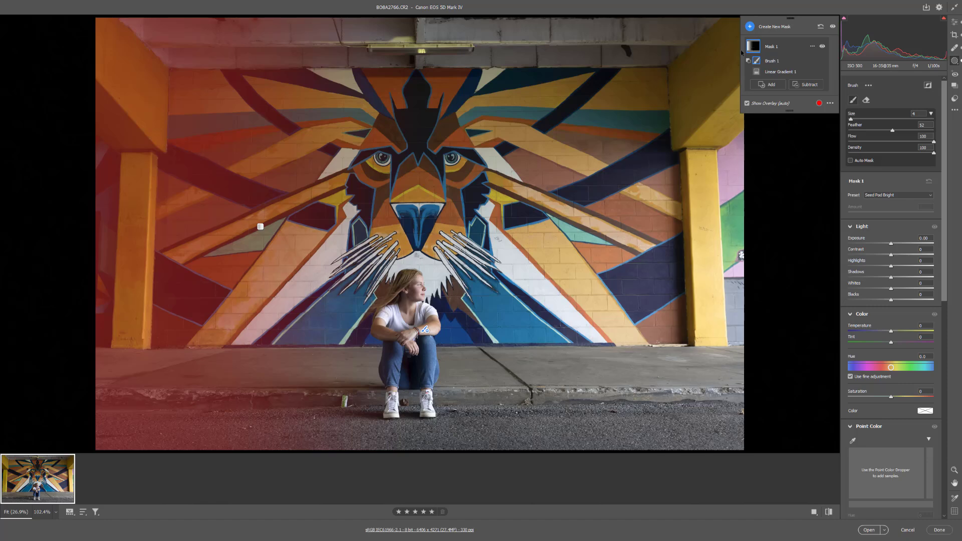
left_click(261, 227)
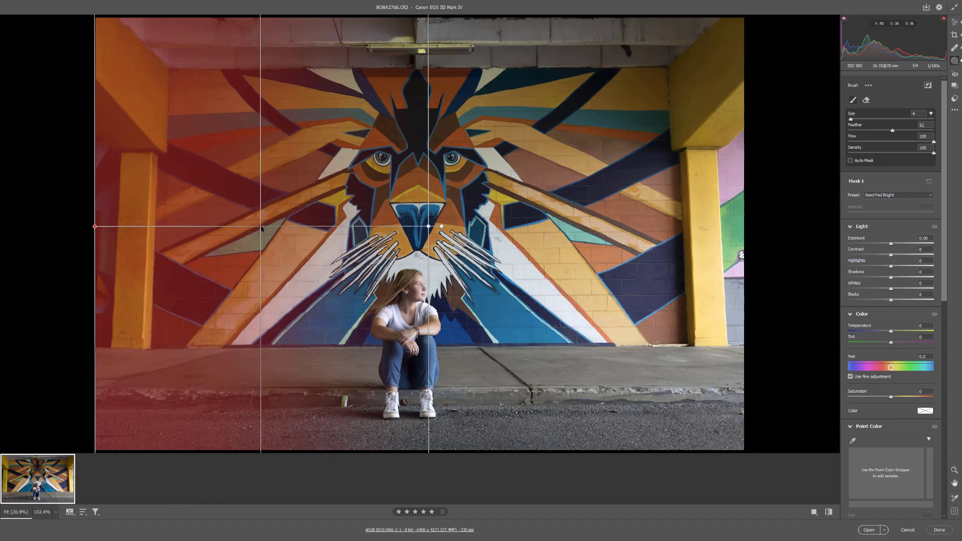
left_click_drag(429, 226, 446, 226)
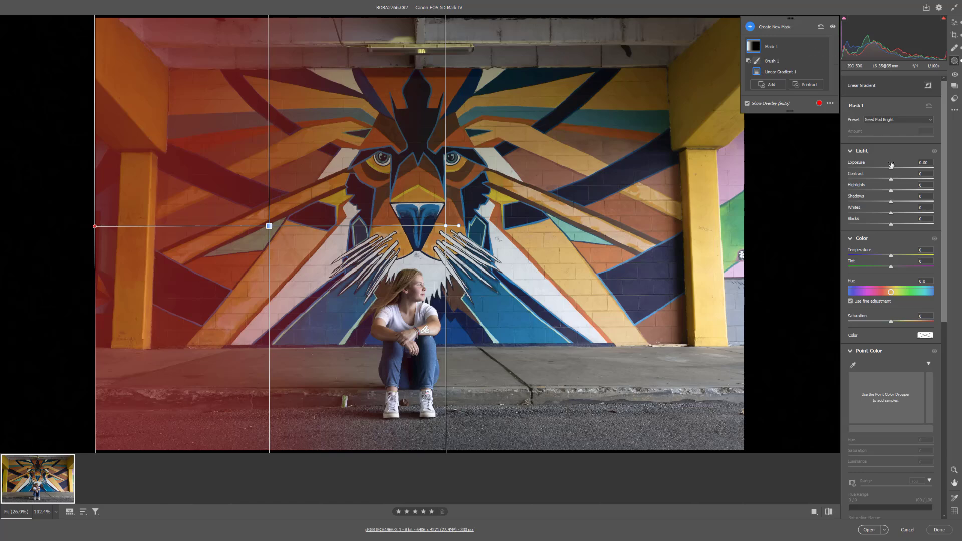
Step: Darken the masked left side with Exposure -1.20, Highlights -31 and Shadows -32
left_click_drag(891, 168, 878, 170)
mouse_move(892, 204)
left_mouse_down()
mouse_move(880, 205)
mouse_move(888, 192)
mouse_move(879, 195)
left_mouse_up()
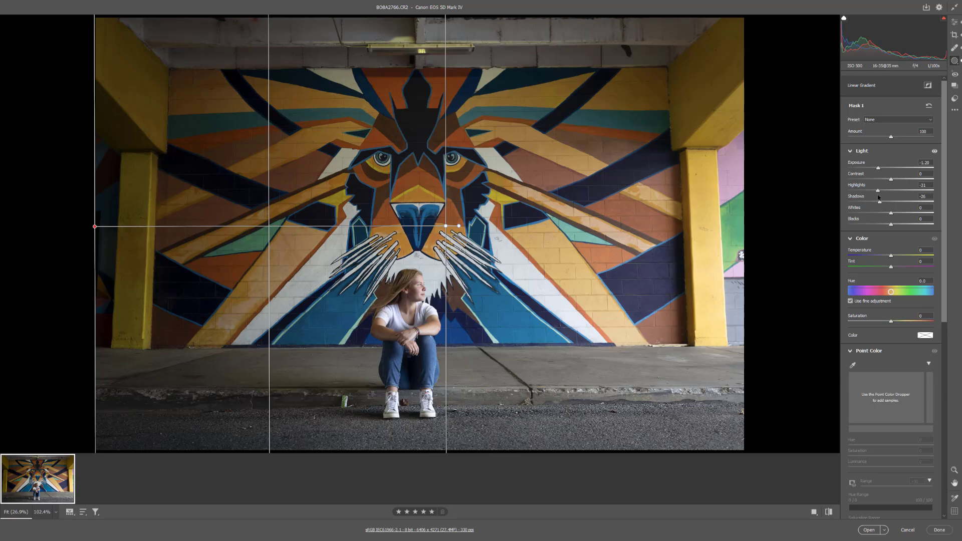
left_click_drag(878, 197, 877, 204)
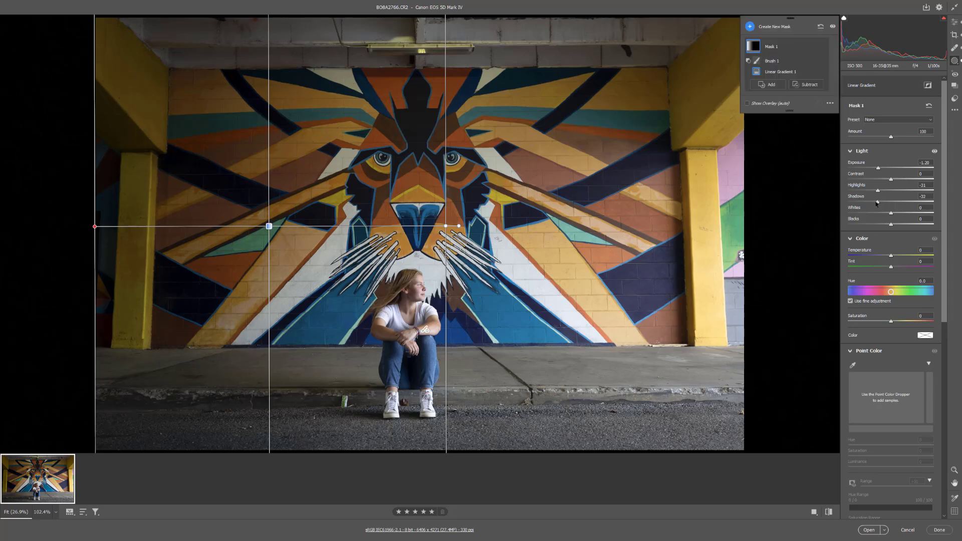
Step: Compare the photo with Mask 1 hidden and shown
mouse_move(757, 46)
left_click(823, 47)
left_click(823, 46)
left_click(822, 46)
left_click(822, 46)
Step: Duplicate Mask 1 and angle the copy's linear gradient diagonally inward from the photo's upper-left corner
left_click(812, 46)
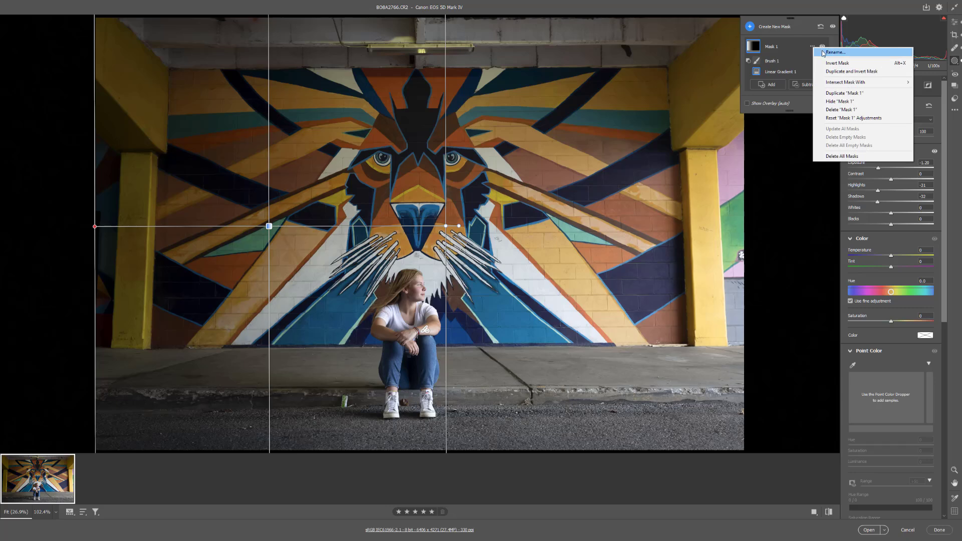
left_click(837, 94)
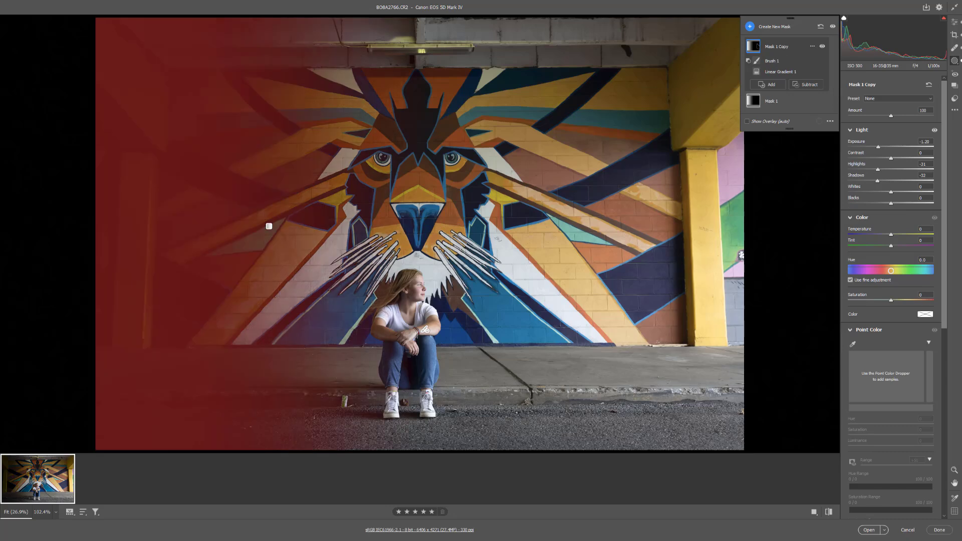
left_click(270, 226)
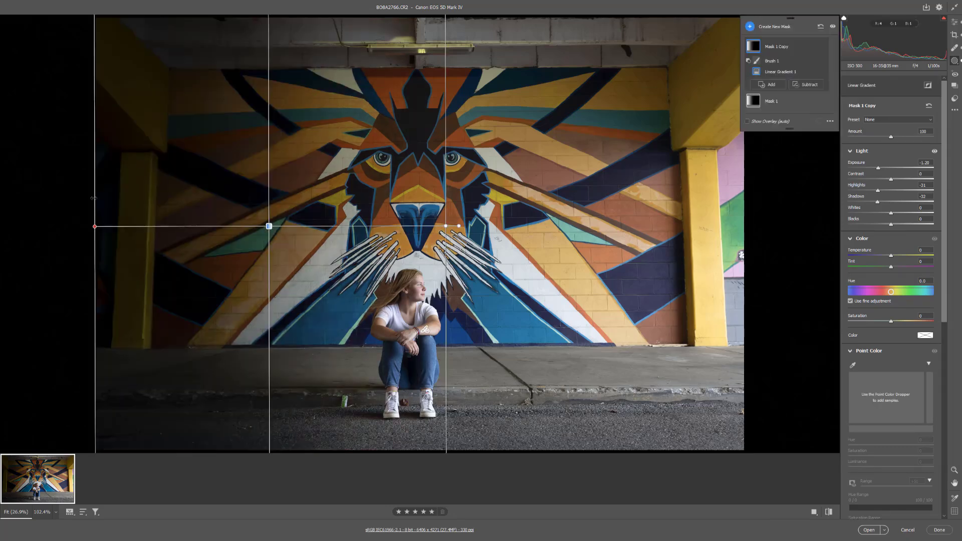
left_click_drag(95, 226, 99, 17)
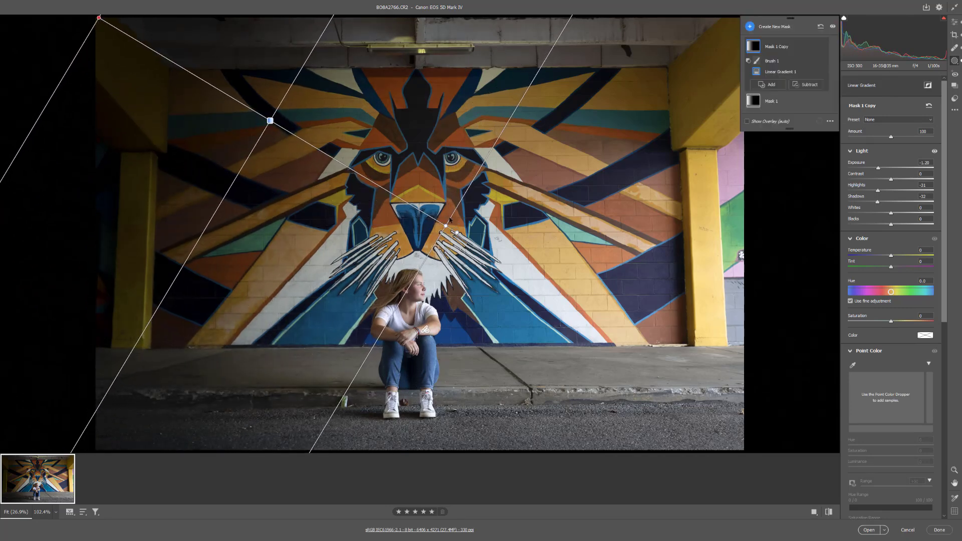
left_click_drag(447, 224, 301, 344)
left_click_drag(196, 179, 200, 181)
left_click_drag(305, 349, 298, 331)
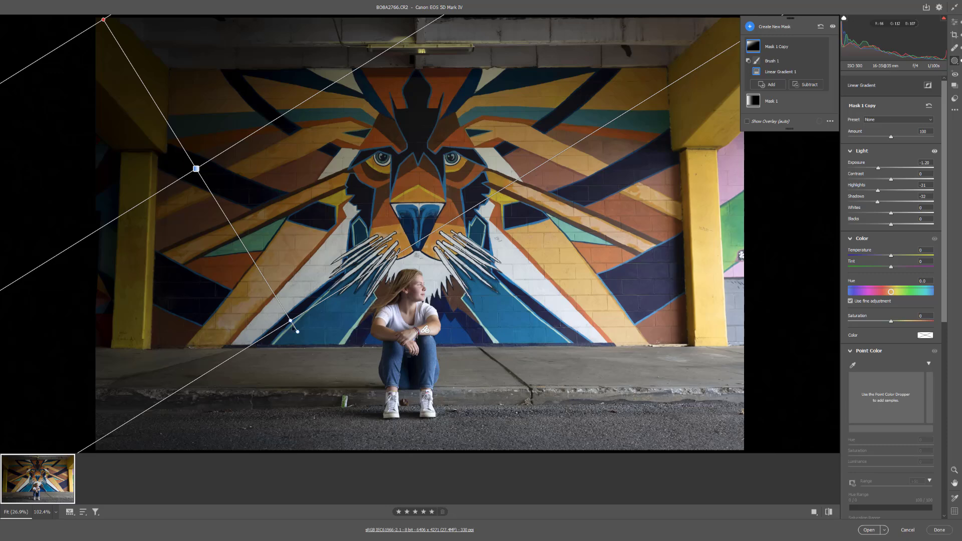
Step: Refine the copied mask's gradient so it fades more steeply downward, ending near the kerb on the photo's left side
left_click_drag(293, 327, 315, 334)
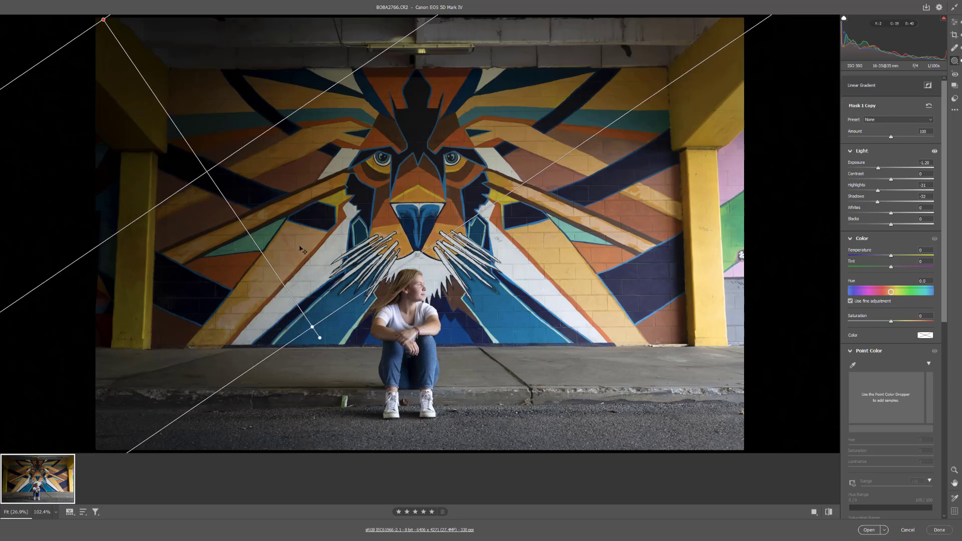
left_click_drag(209, 173, 206, 173)
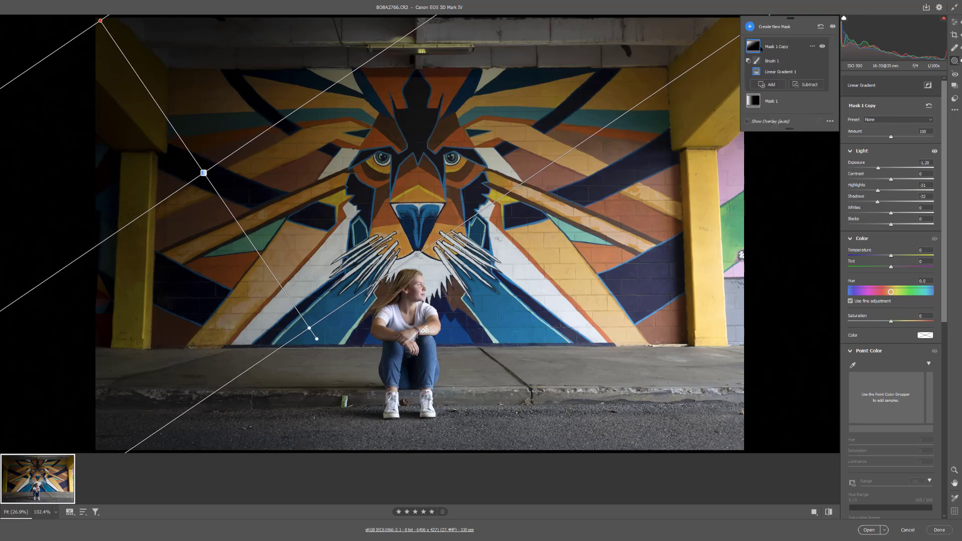
mouse_move(755, 48)
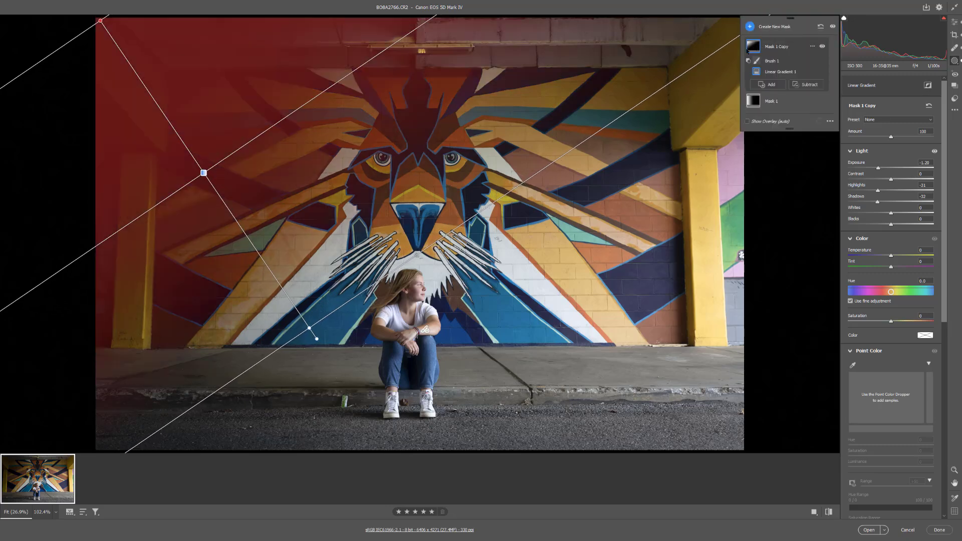
left_click_drag(309, 330, 251, 377)
mouse_move(758, 50)
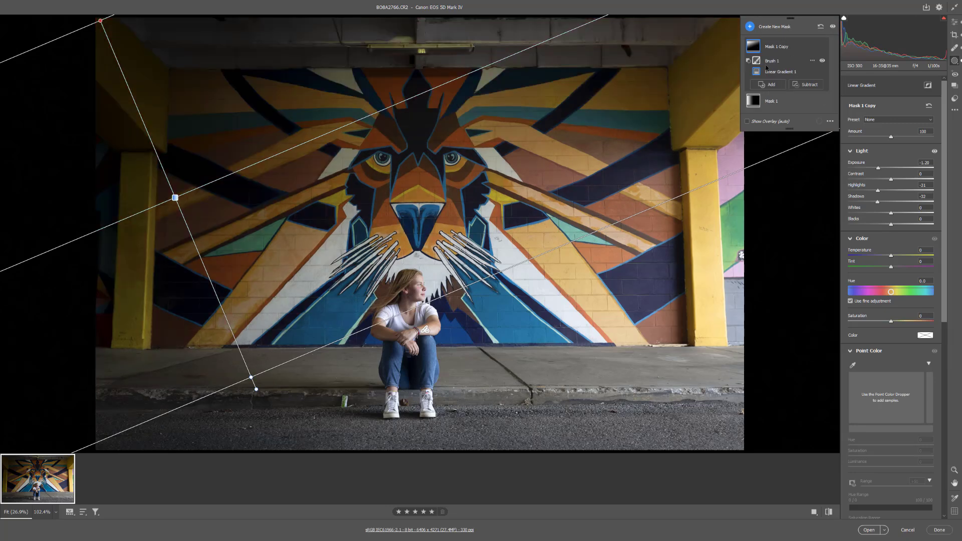
mouse_move(756, 104)
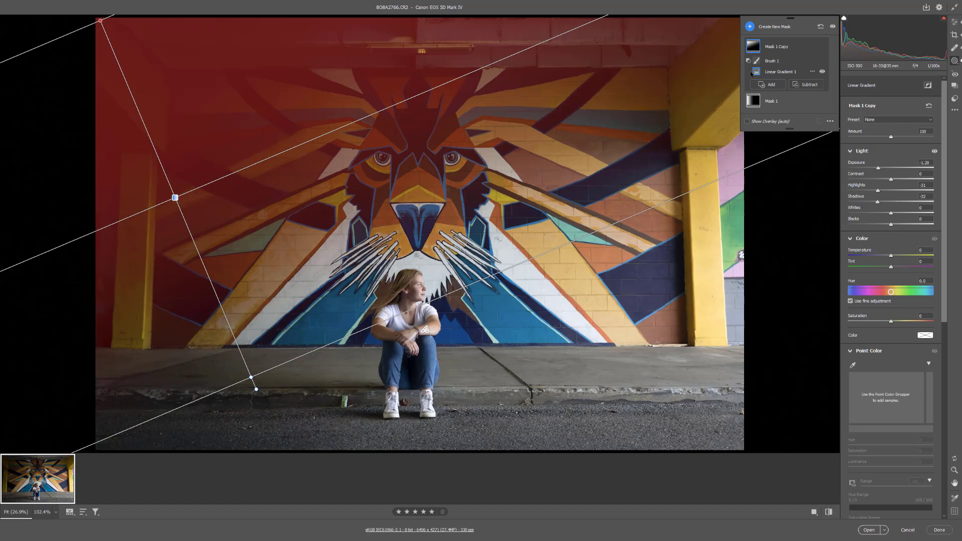
Step: Extend Mask 1's linear gradient slightly farther toward the right side of the lion's face
left_click(753, 101)
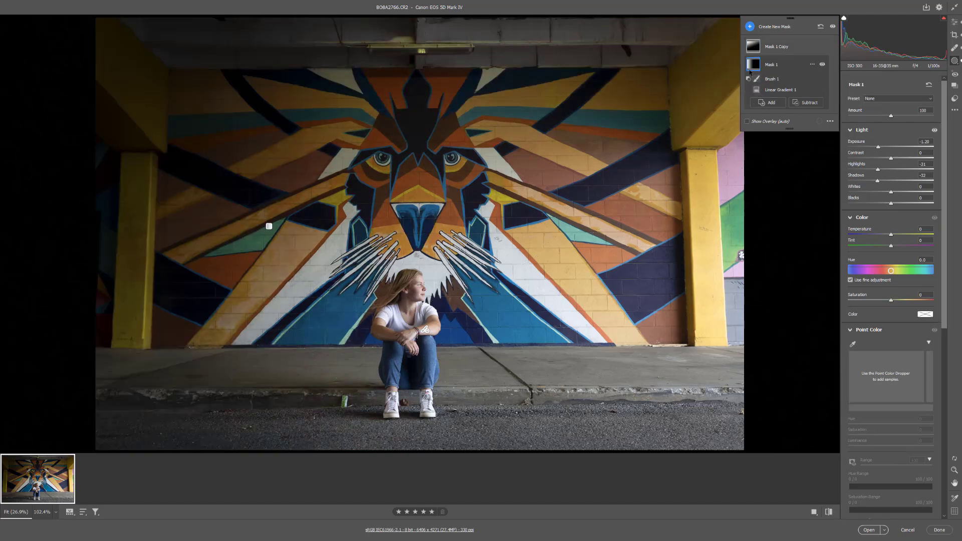
mouse_move(751, 67)
left_click(781, 90)
left_click_drag(450, 229, 463, 228)
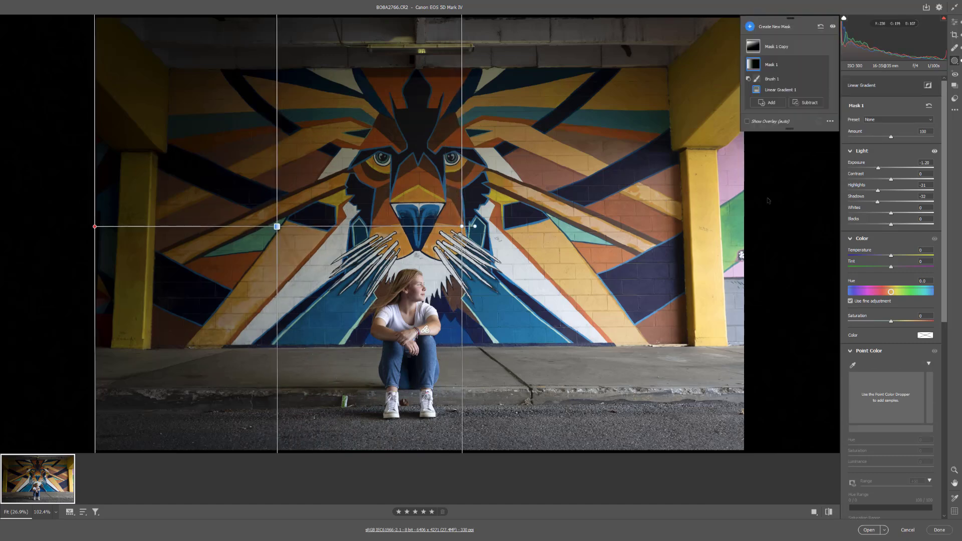
Step: Compare the photo with all masks hidden and shown
left_click(833, 27)
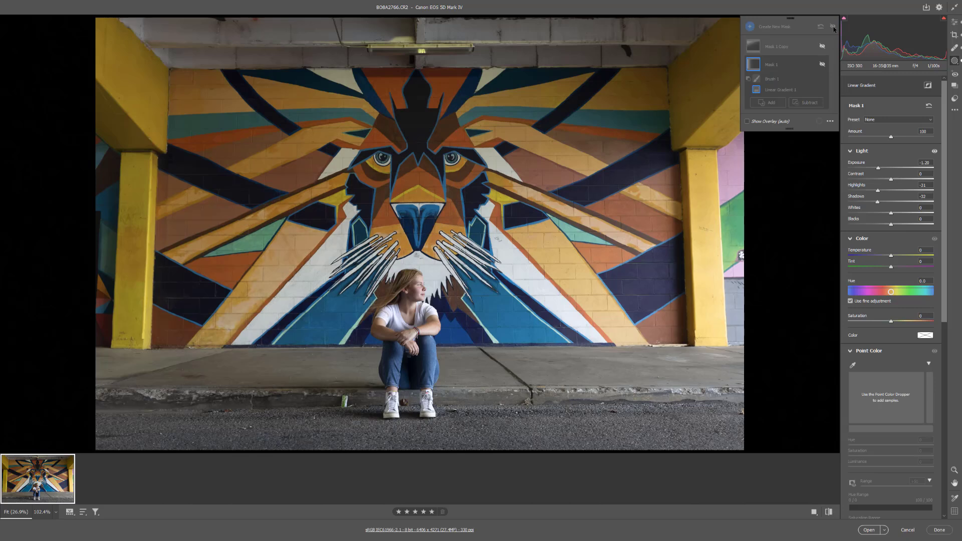
left_click(833, 27)
left_click(834, 27)
left_click(834, 27)
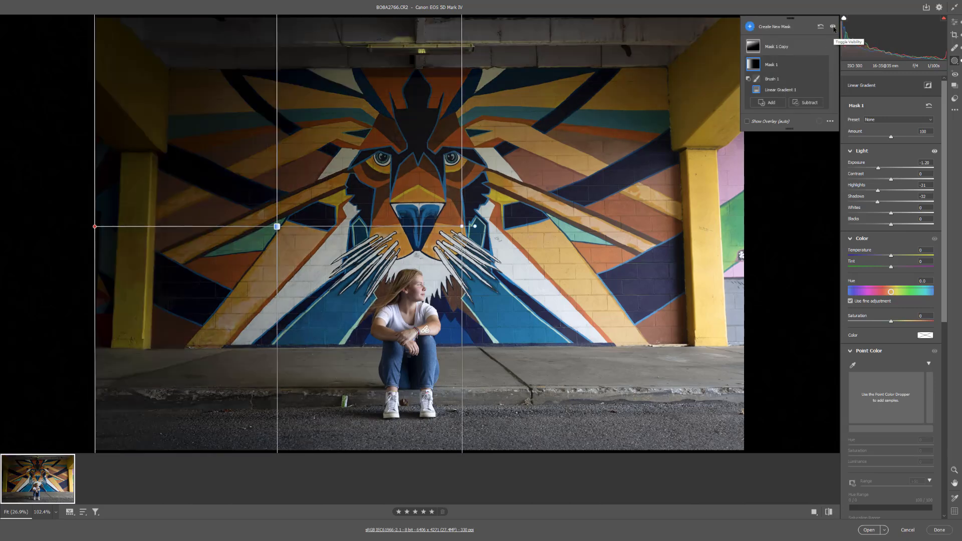
left_click(833, 27)
left_click(833, 27)
left_click(834, 27)
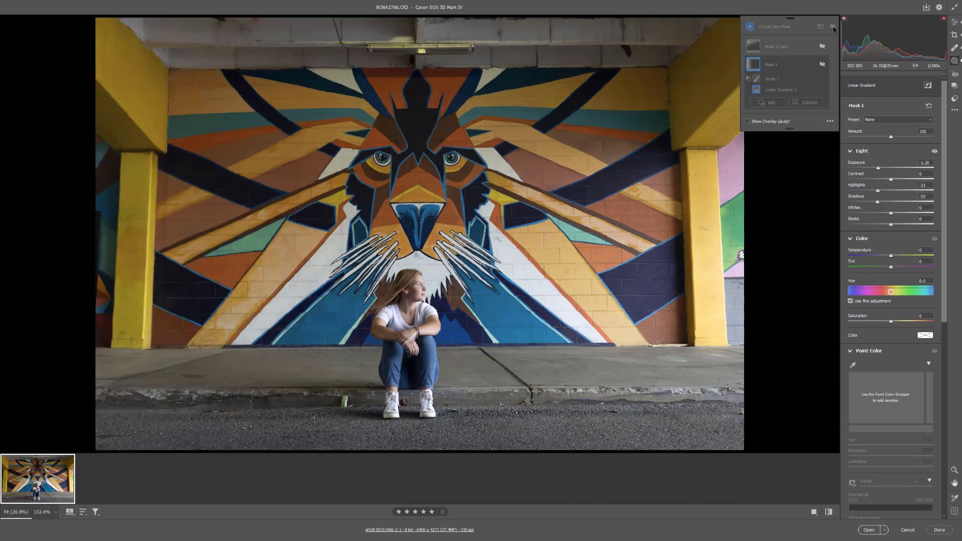
left_click(833, 27)
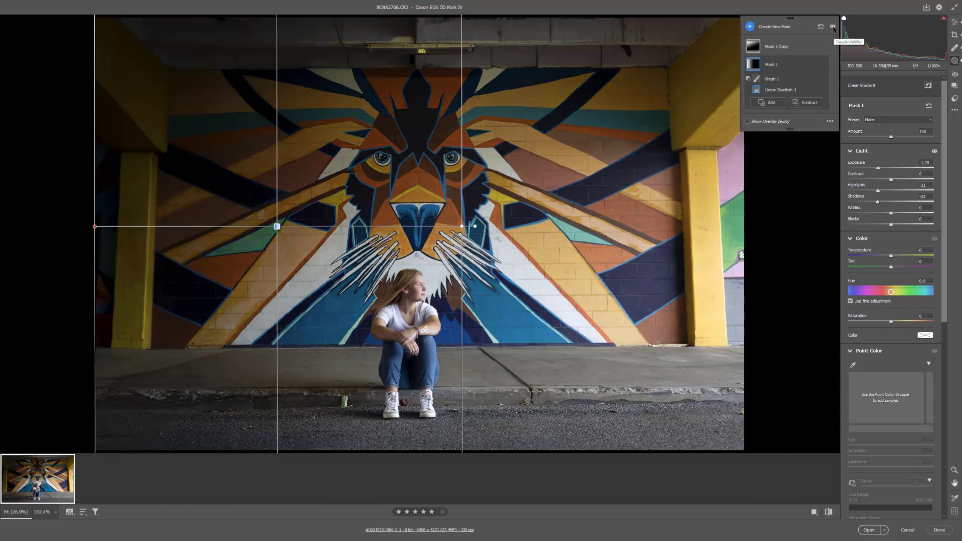
Step: Check Mask 1's coverage and nudge the inner end of its linear gradient slightly
mouse_move(752, 63)
left_click_drag(462, 226, 466, 232)
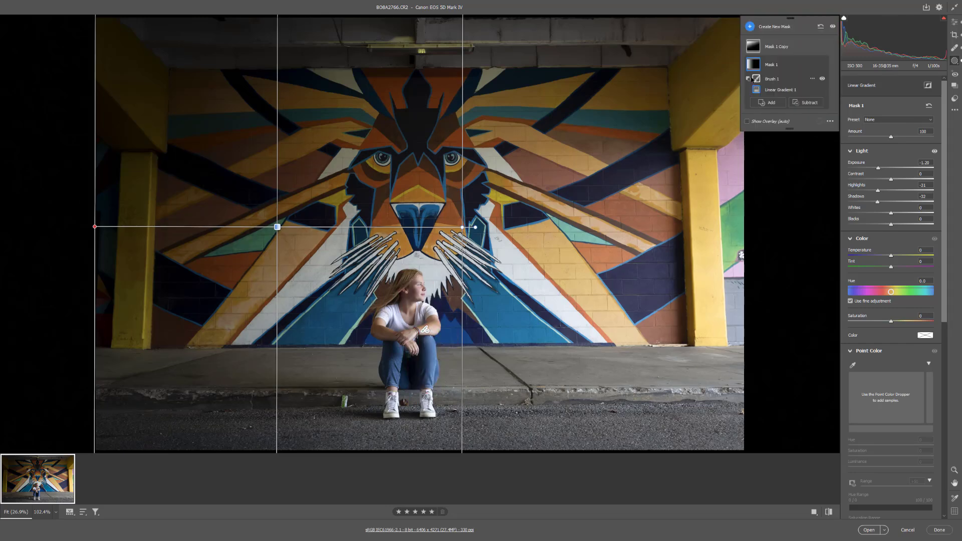
Step: Add a new radial gradient mask as an upright oval over the woman's head and upper body
left_click(751, 26)
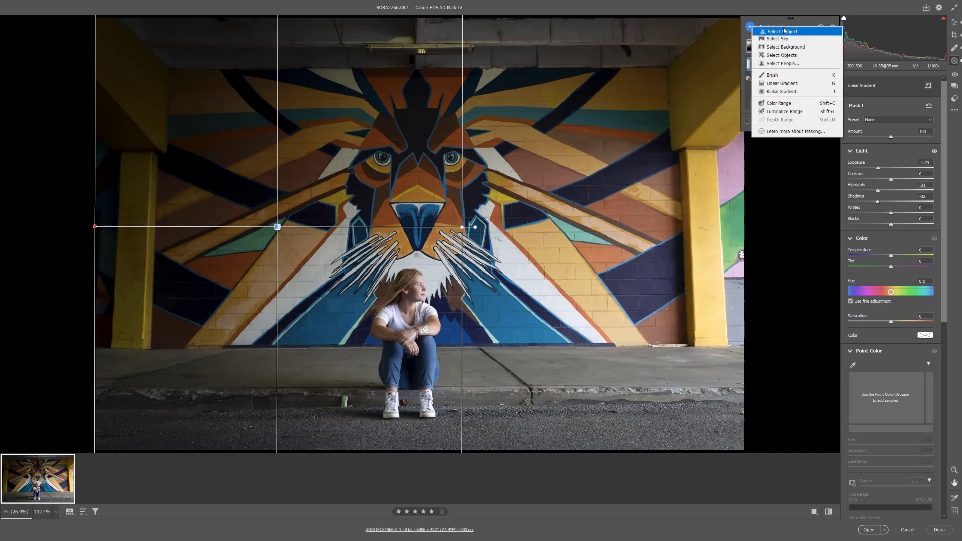
left_click(793, 93)
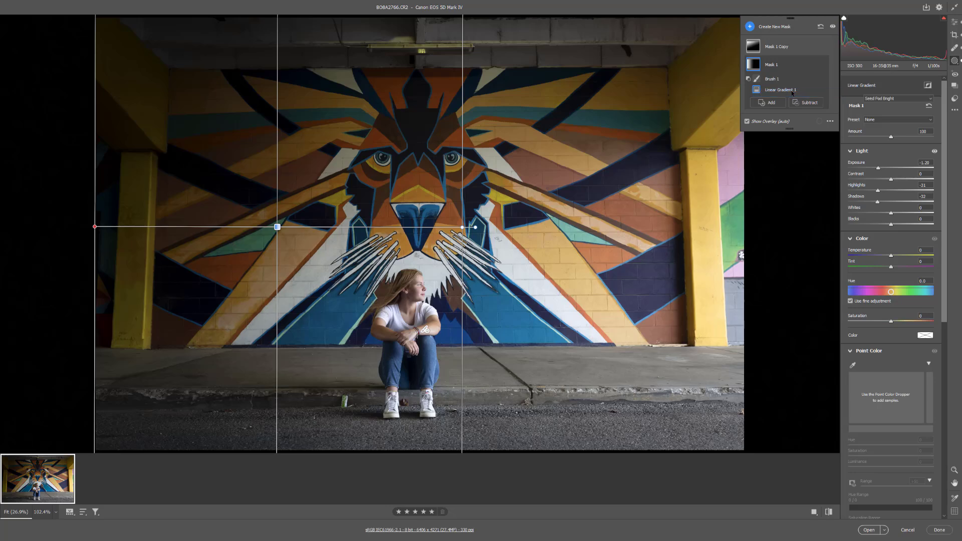
mouse_move(416, 285)
left_mouse_down()
mouse_move(458, 344)
mouse_move(415, 294)
left_mouse_up()
left_click_drag(415, 232, 415, 235)
left_click_drag(414, 353, 415, 357)
left_click_drag(415, 308, 458, 291)
left_click_drag(425, 291, 425, 291)
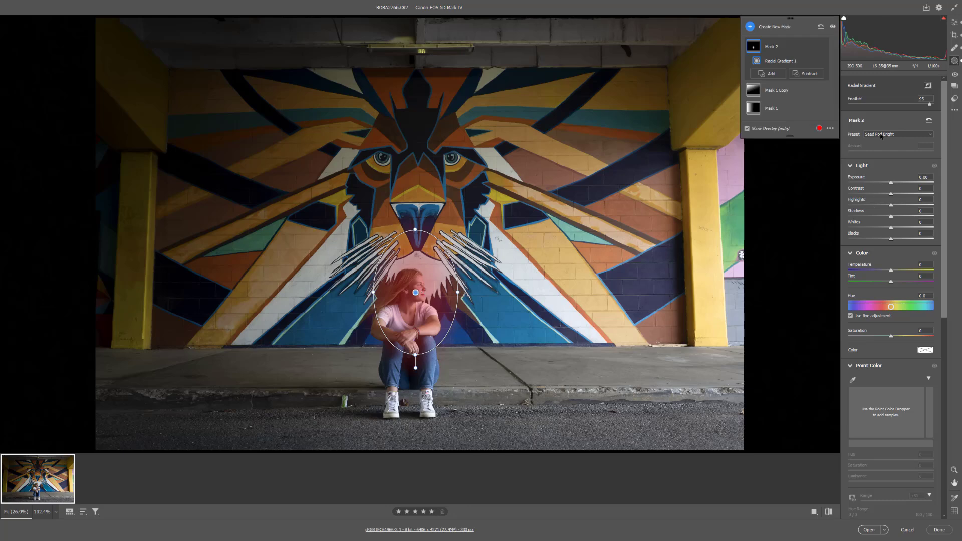
Step: Apply the "Subject Enhace" preset to the radial mask and fine-tune the oval's position over the woman
left_click(881, 135)
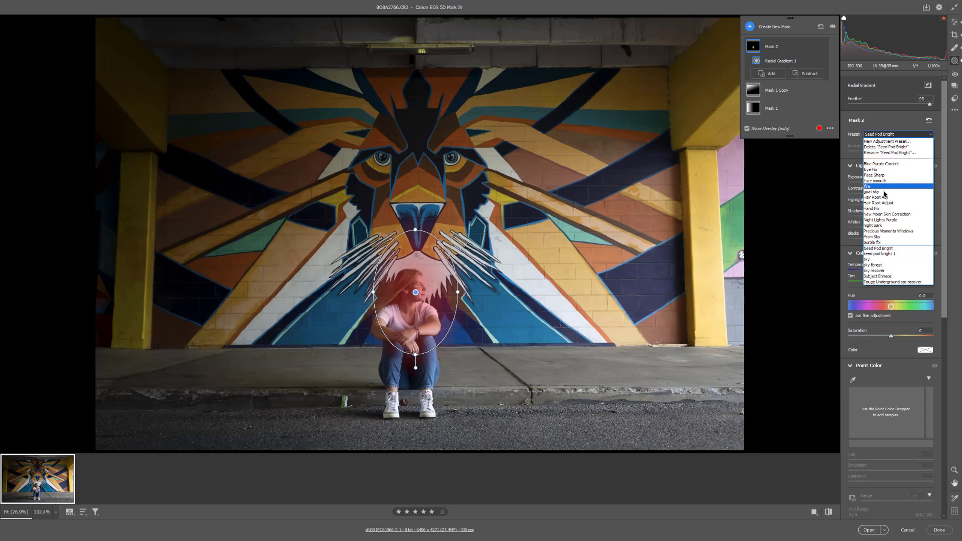
left_click(886, 277)
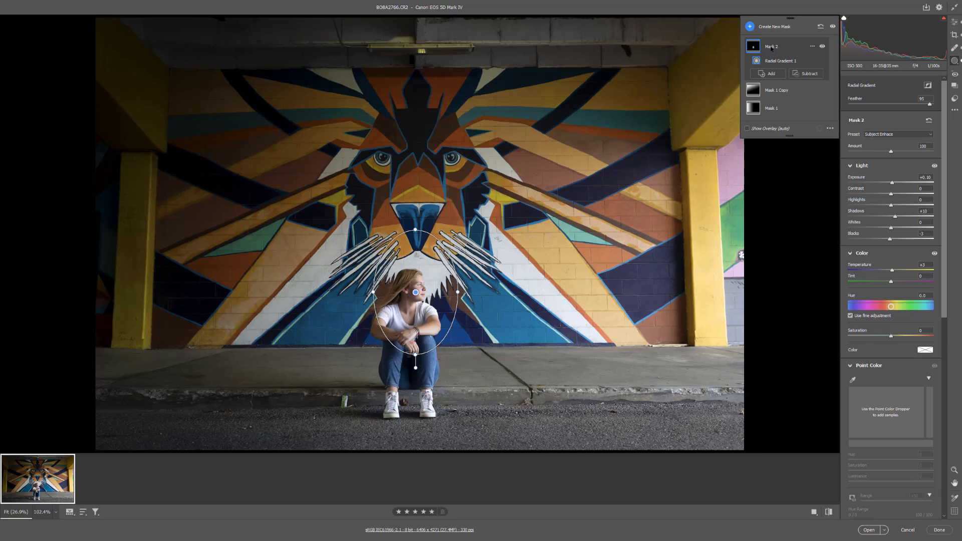
left_click_drag(416, 291, 415, 295)
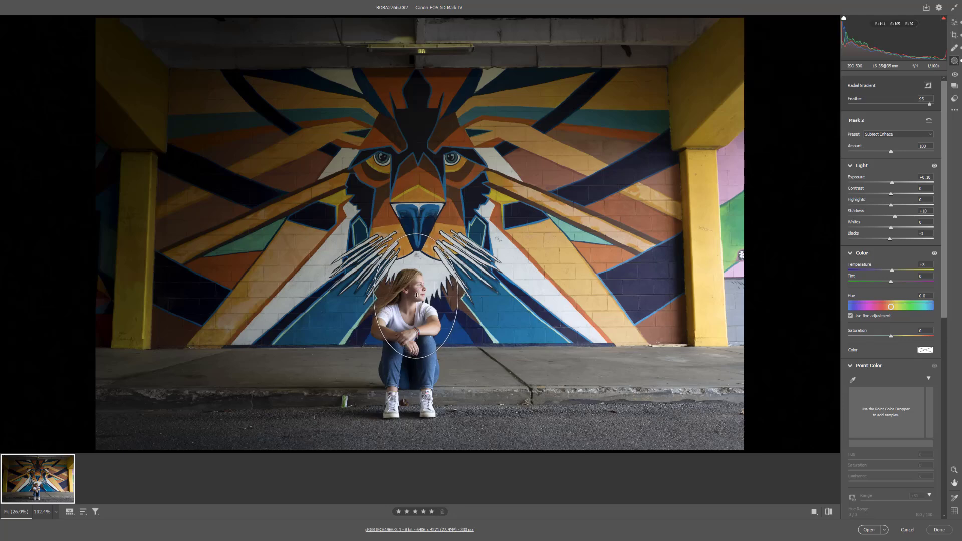
left_click_drag(415, 295, 415, 290)
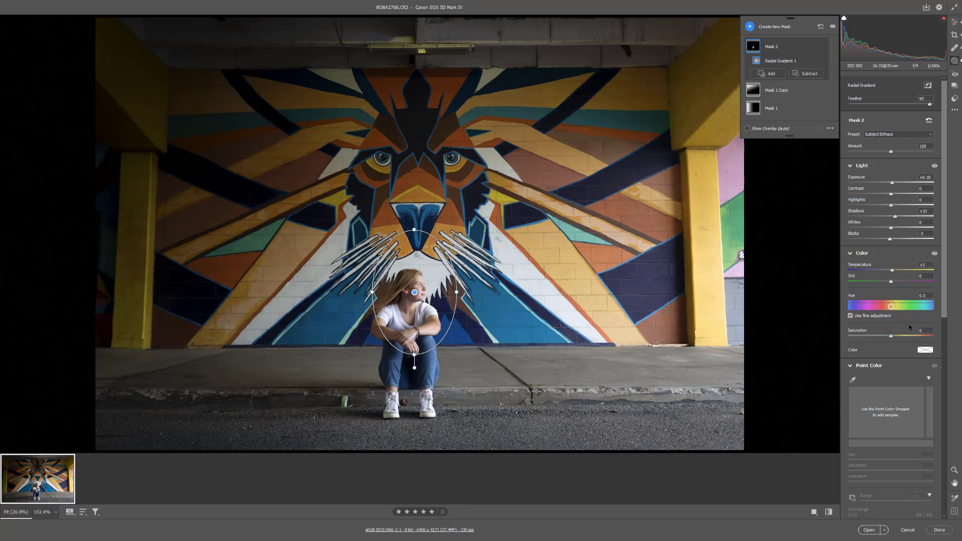
Step: Compare the woman at close range with Mask 2 hidden and shown, finishing with the whole photo in view
scroll(903, 371, "down", 6)
scroll(904, 371, "down", 2)
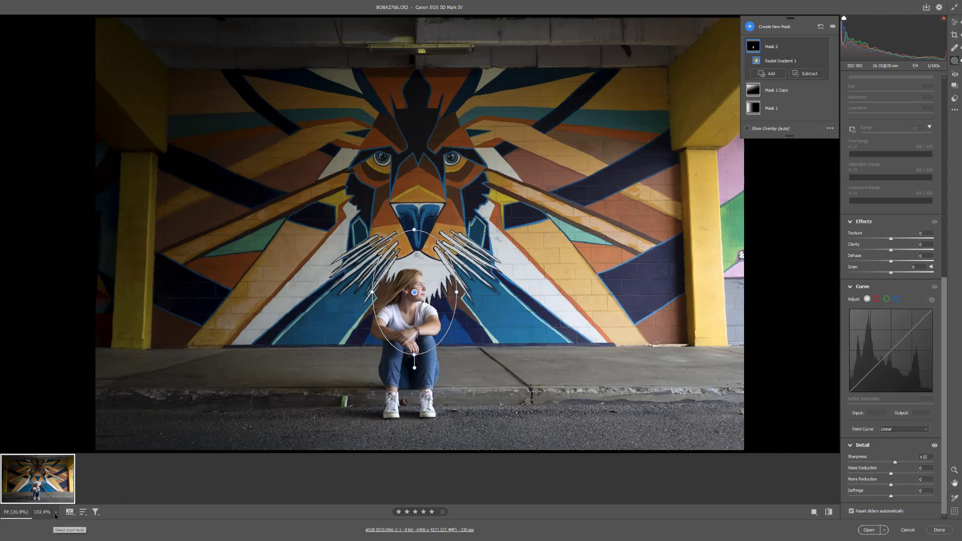
left_click(42, 511)
left_click_drag(409, 341, 394, 100)
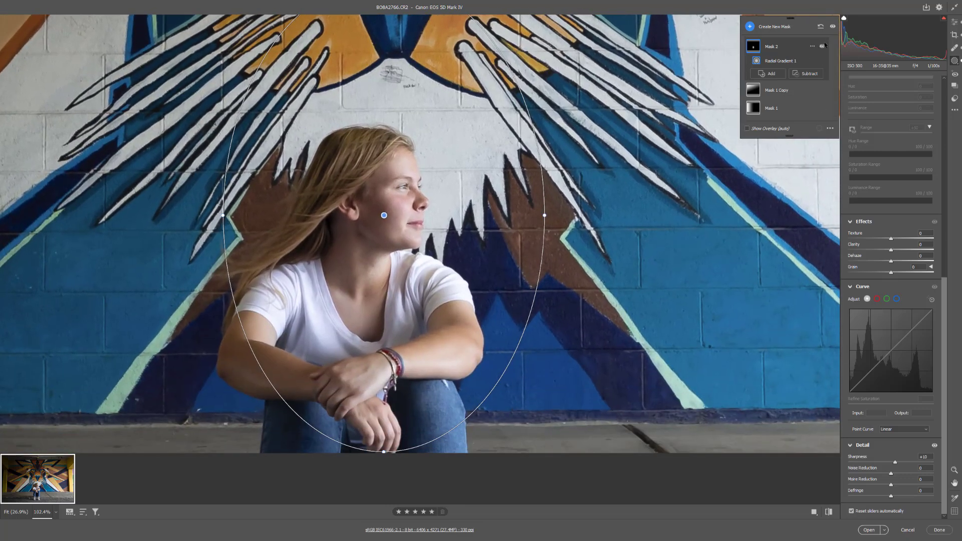
left_click(823, 46)
left_click(822, 46)
left_click(822, 46)
left_click(822, 47)
left_click(823, 46)
left_click(822, 46)
left_click(16, 511)
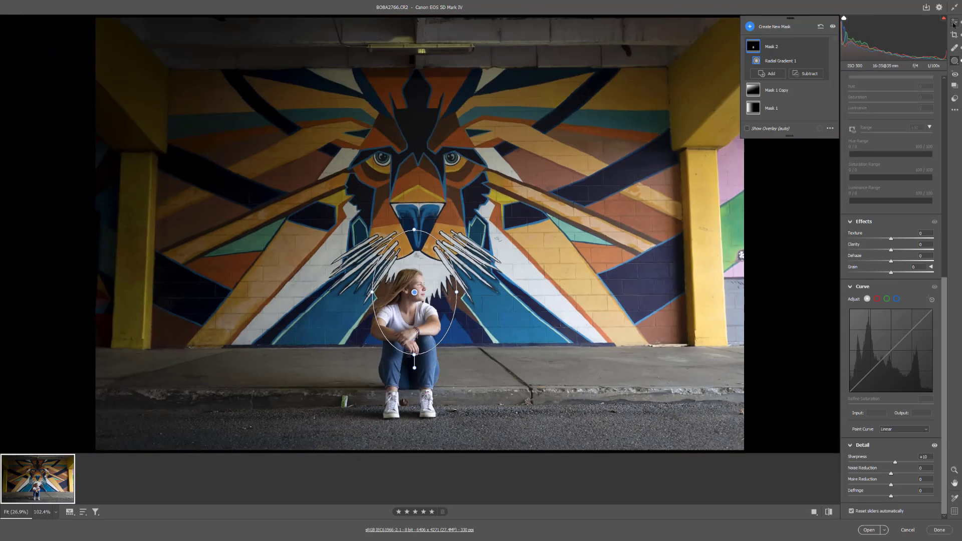
Step: Compare the whole photo with all masks hidden and shown
left_click(955, 60)
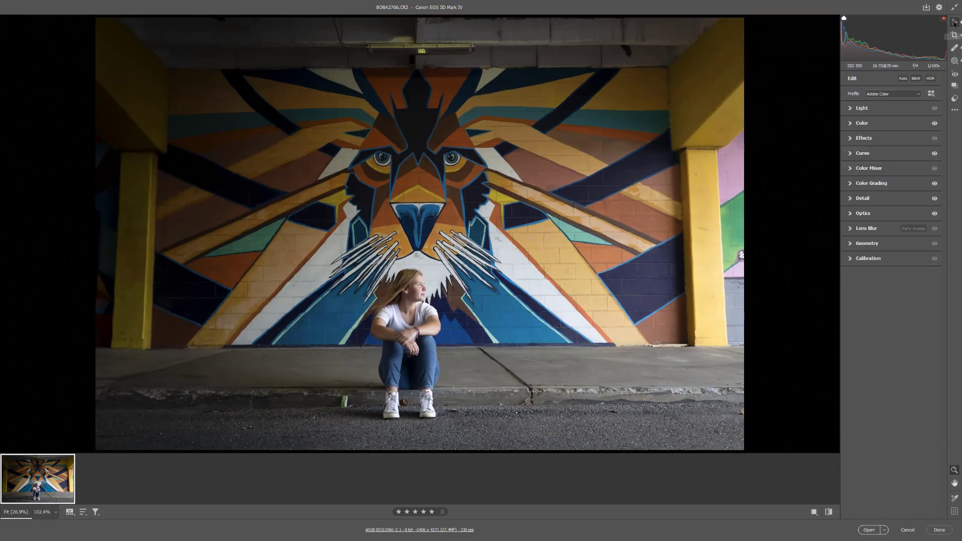
left_click(955, 61)
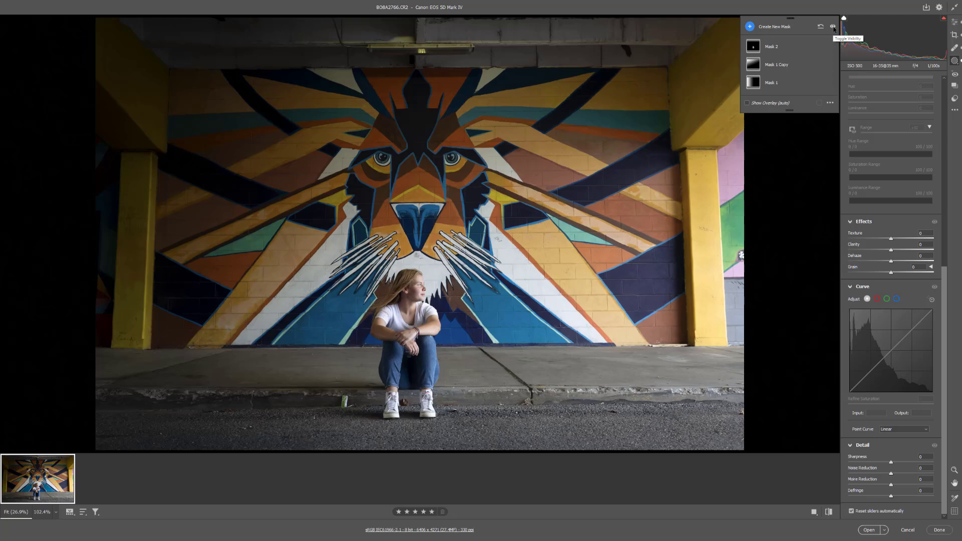
left_click(833, 26)
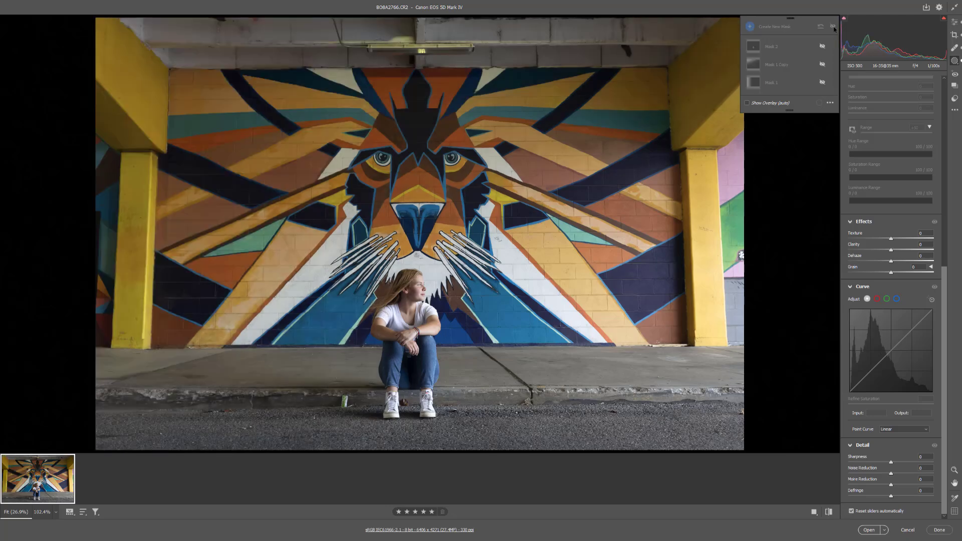
left_click(833, 27)
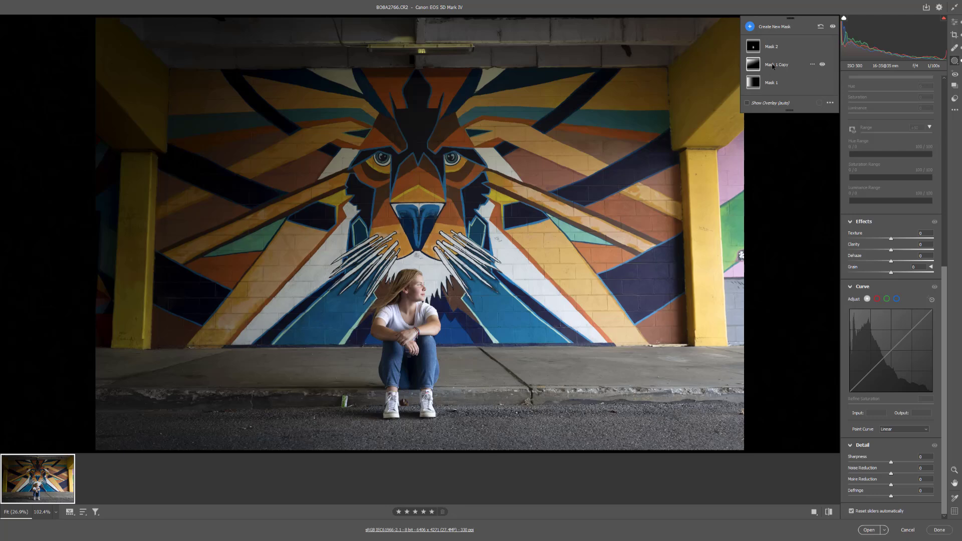
Step: Shorten Mask 1 Copy's linear gradient by moving its inner end up from the curb onto the lower mural
left_click(772, 66)
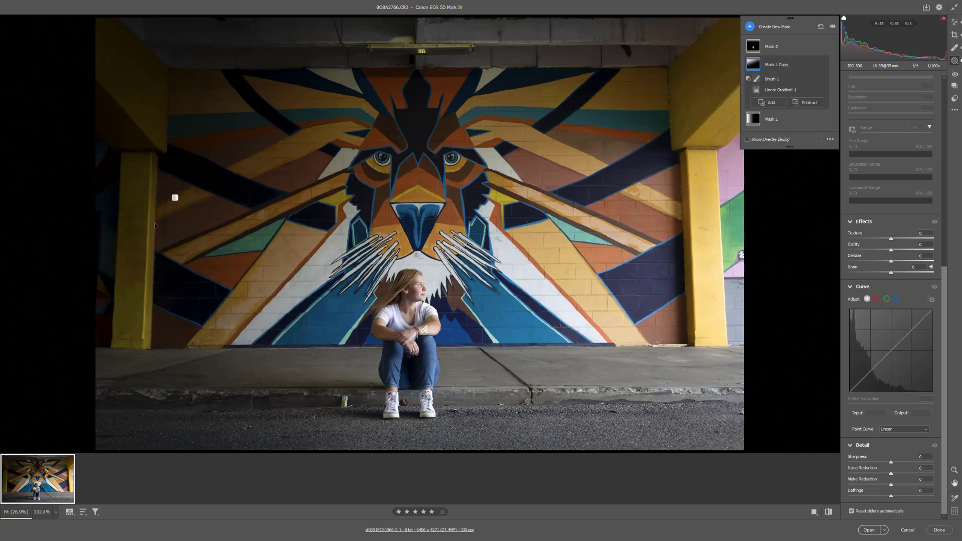
left_click(175, 198)
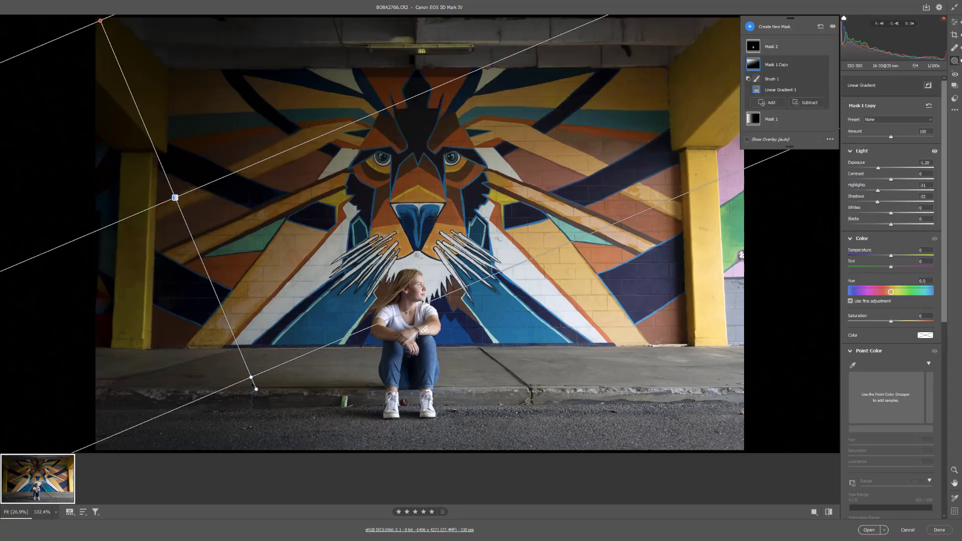
left_click_drag(258, 379, 248, 330)
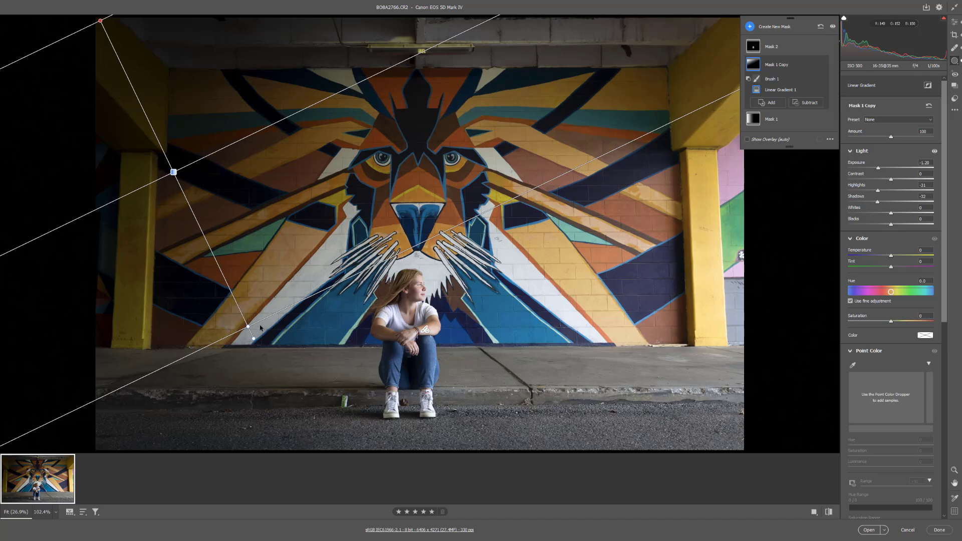
left_click_drag(247, 328, 248, 316)
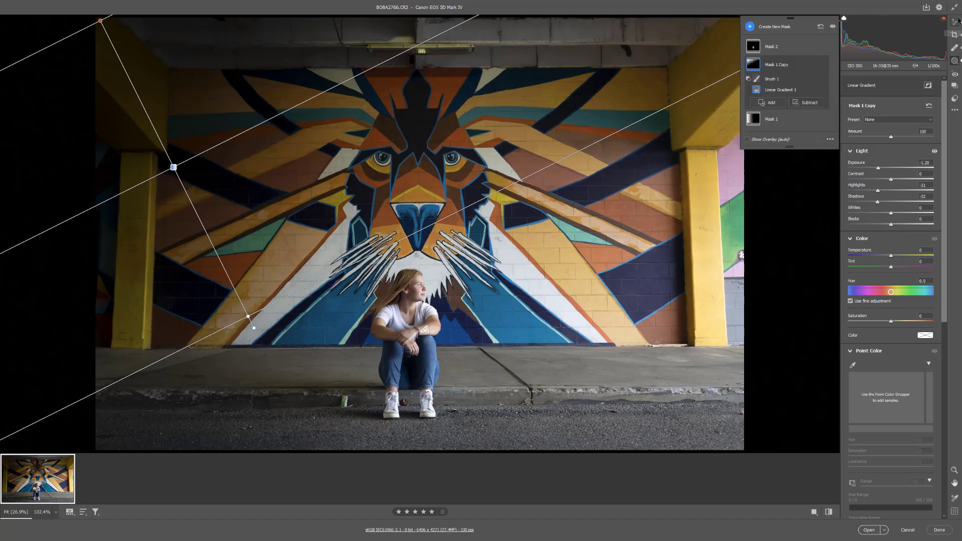
Step: Compare the photo again with all masks off and on to check the shortened gradient
left_click(955, 61)
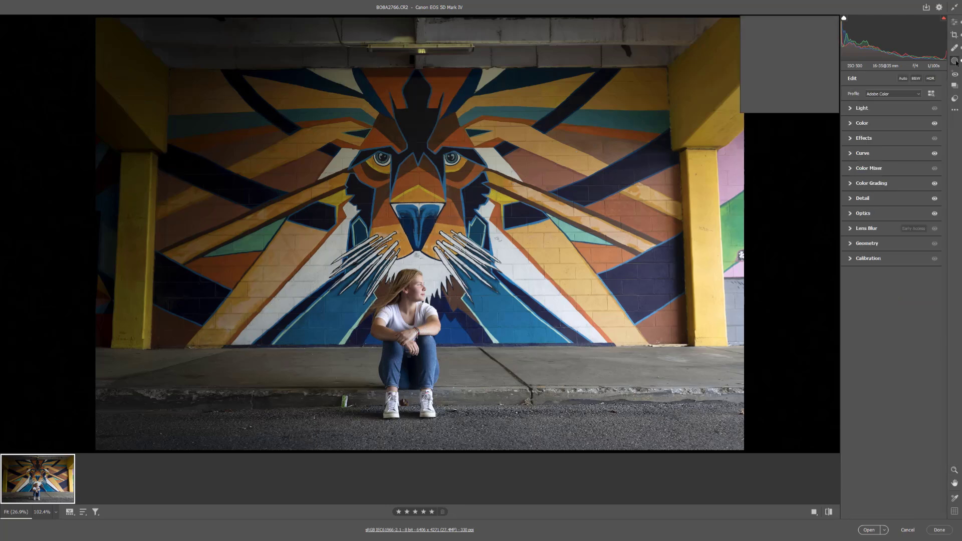
left_click(833, 27)
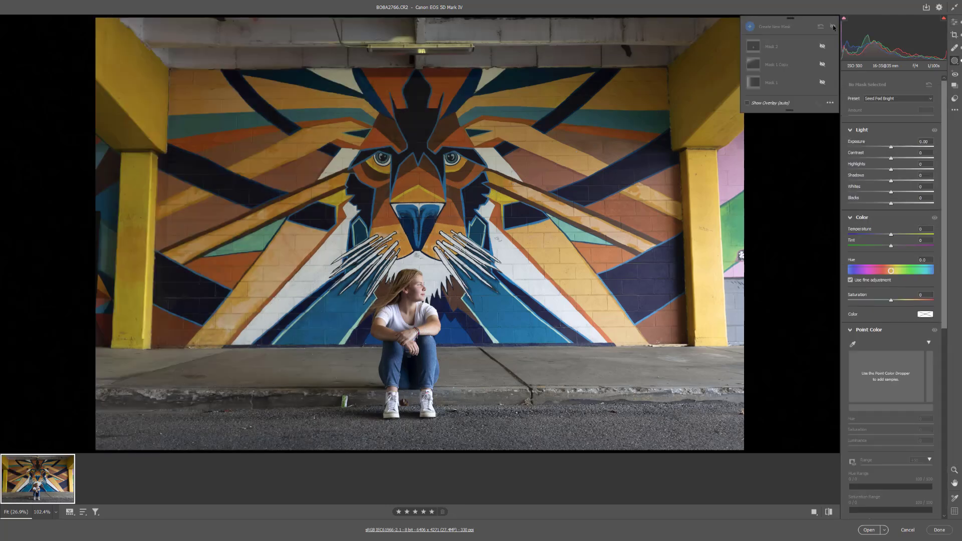
left_click(833, 27)
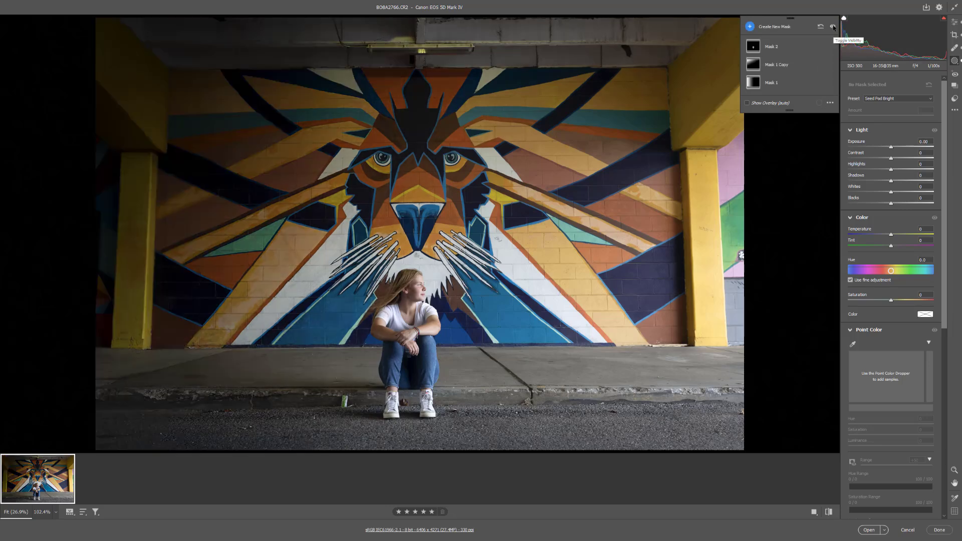
left_click(833, 26)
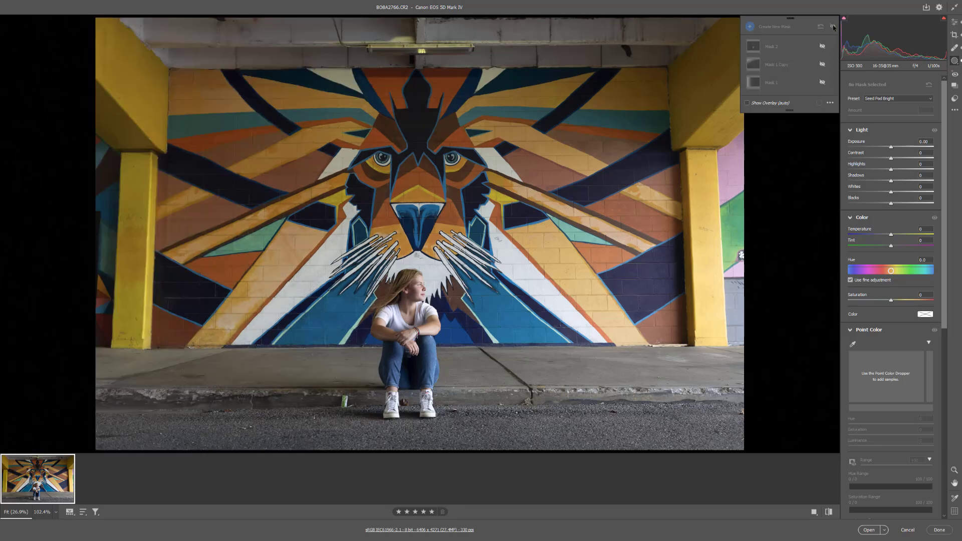
left_click(833, 27)
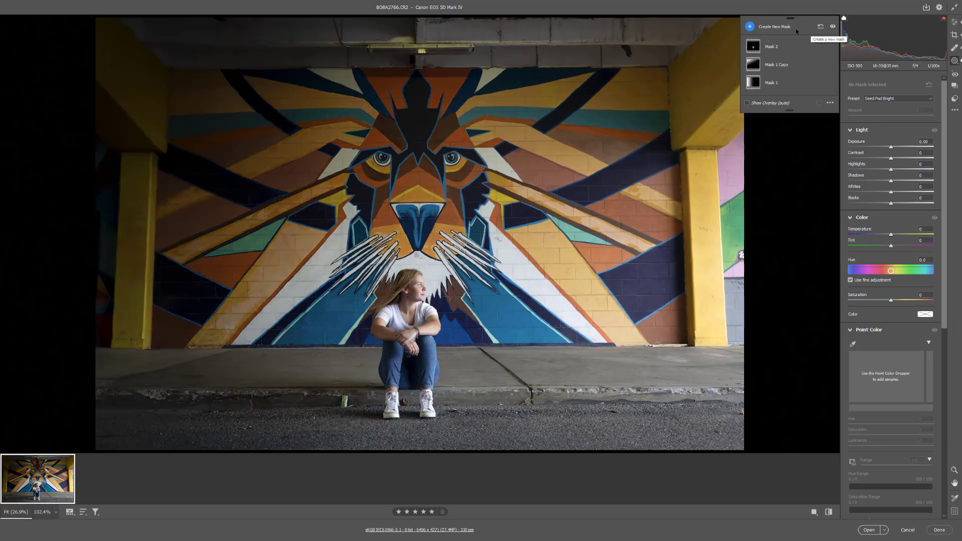
Step: Return to the global edit settings and compare the edited photo with its default settings
left_click(954, 22)
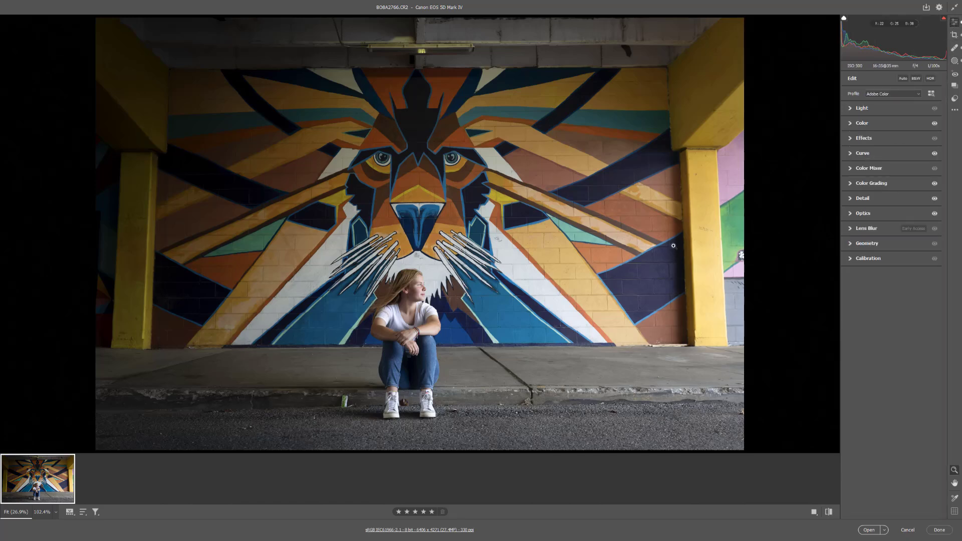
left_click(828, 512)
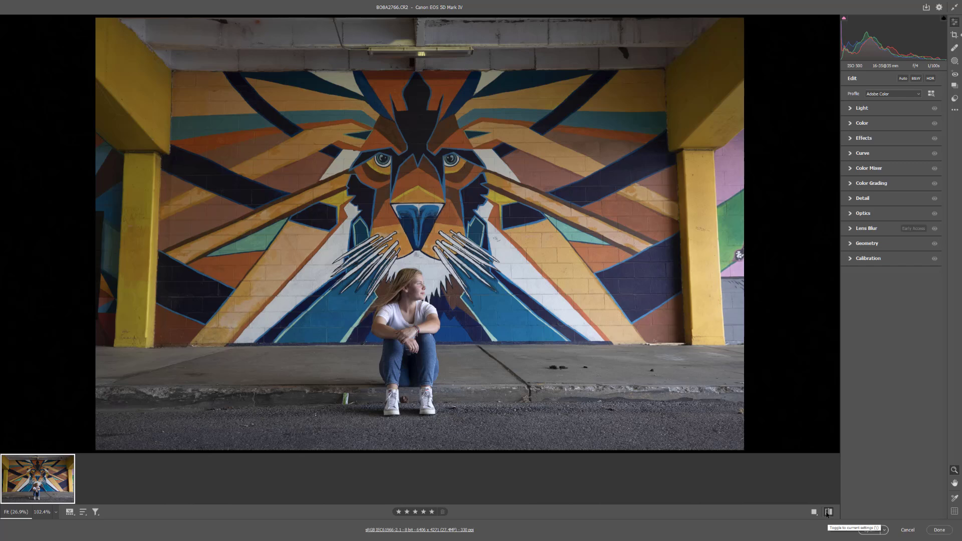
left_click(827, 512)
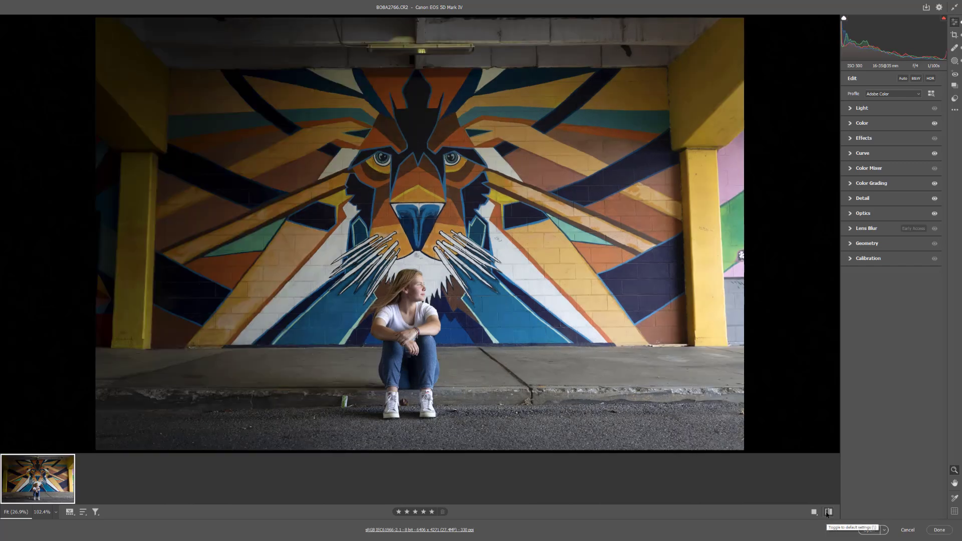
left_click(828, 512)
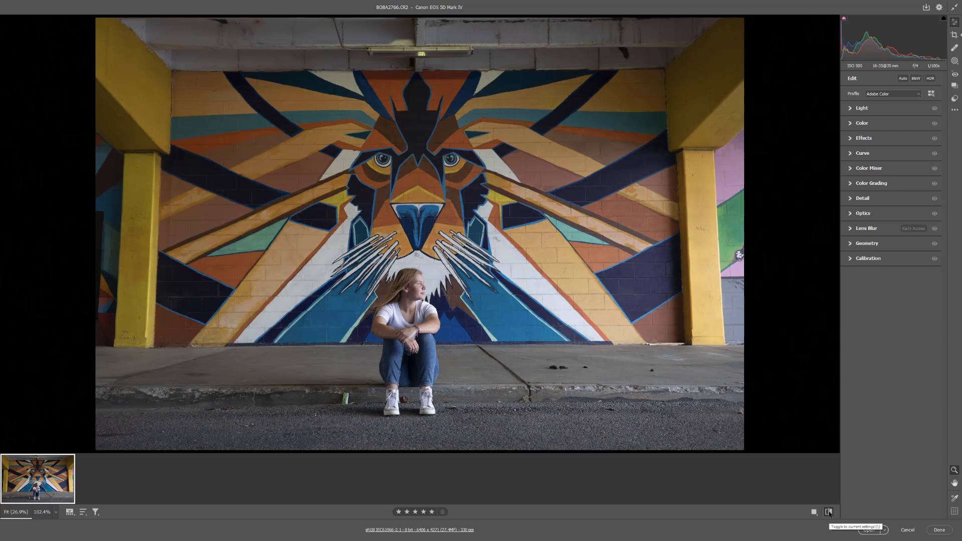
left_click(829, 512)
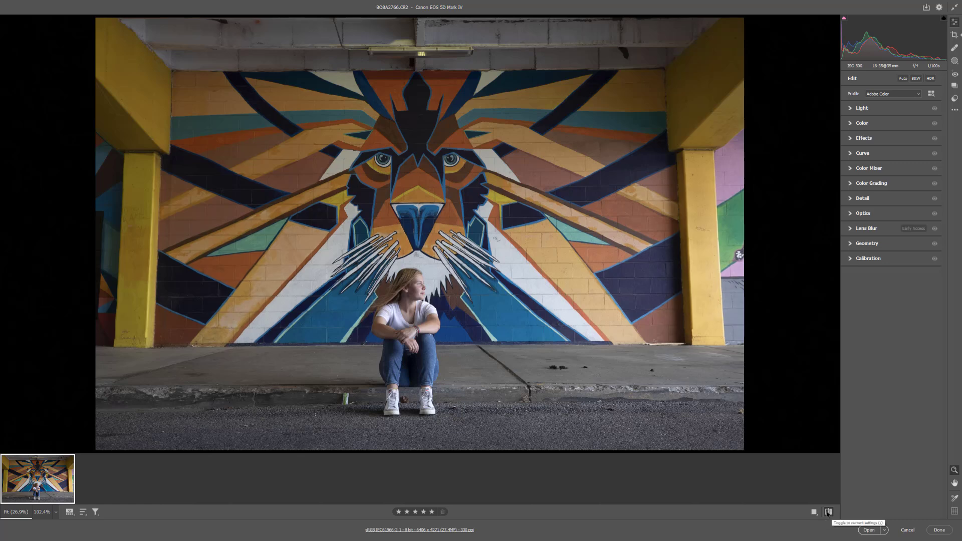
left_click(828, 512)
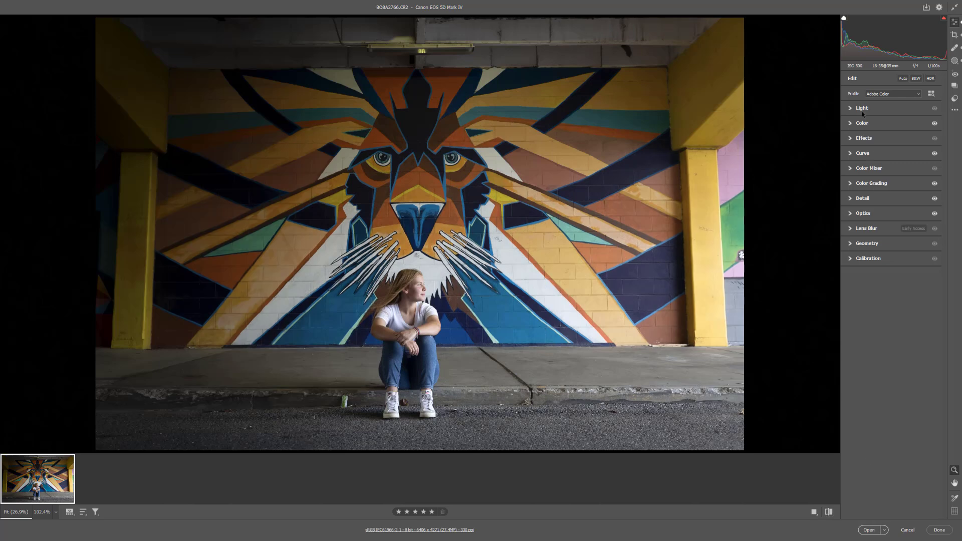
Step: Set the photo's overall Exposure to +0.10 and compare the result with the default settings
left_click(861, 123)
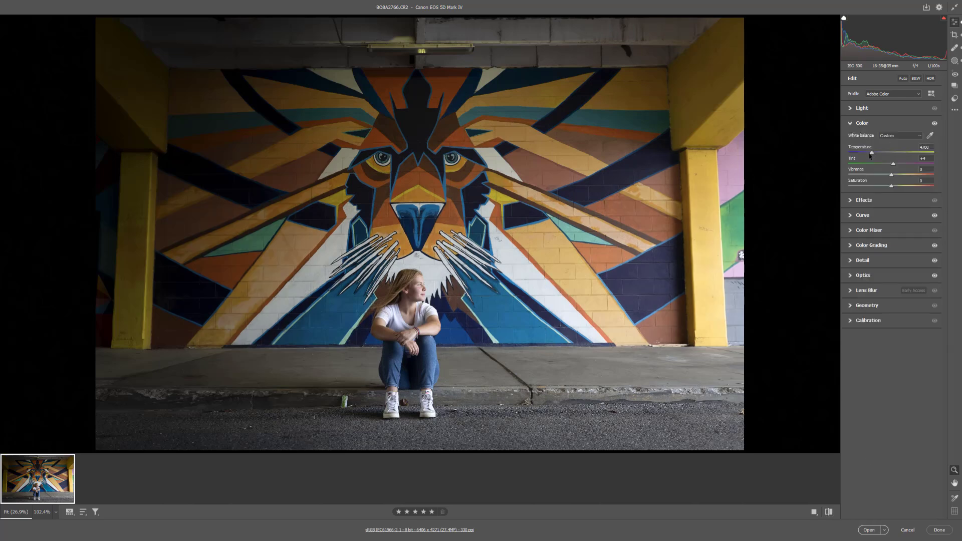
left_click_drag(871, 155, 871, 157)
left_click(861, 110)
left_click_drag(891, 127, 892, 126)
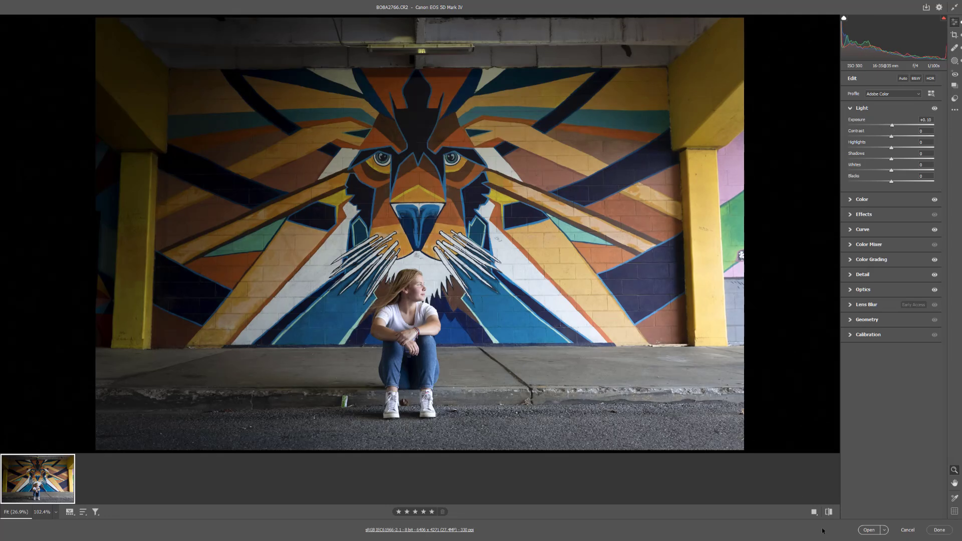
left_click(829, 512)
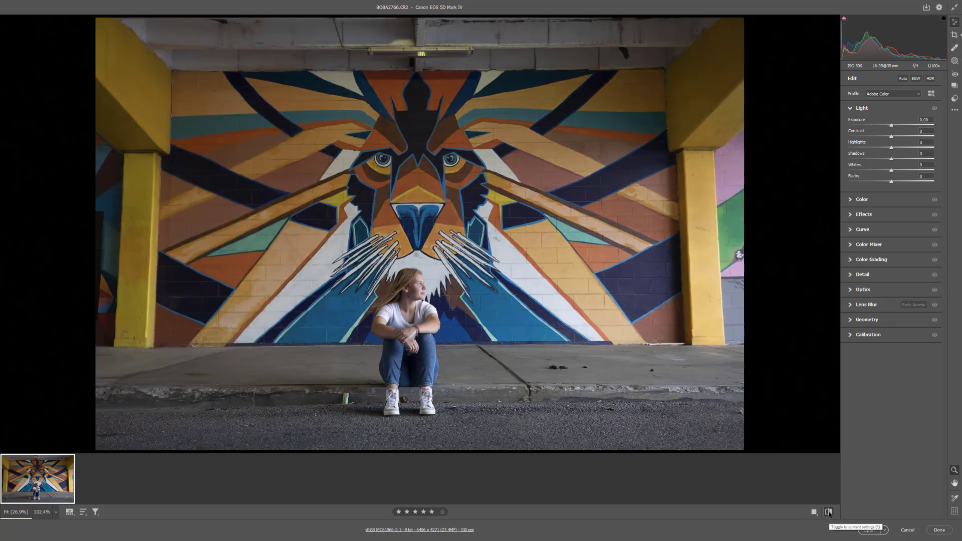
left_click(829, 512)
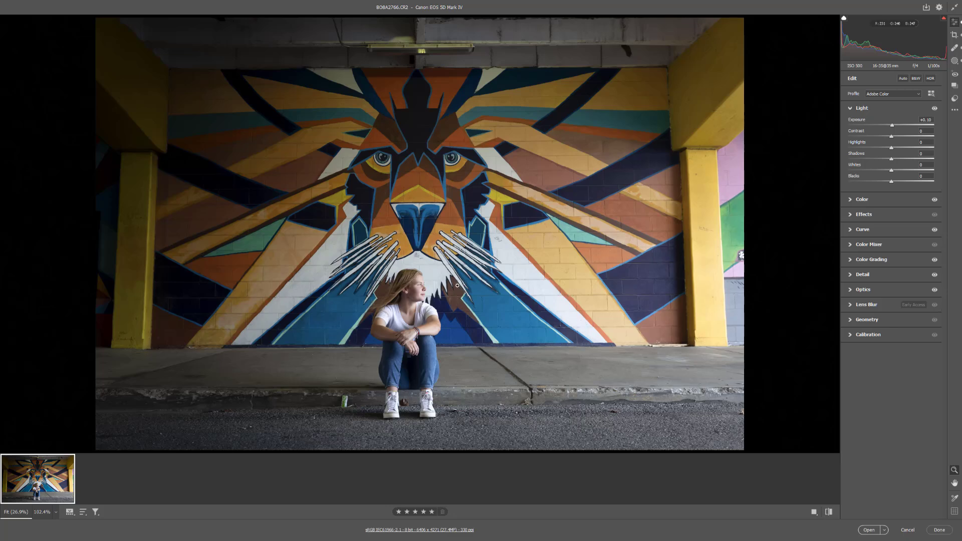
Step: Set the parametric curve's Lights to +7, Darks to -7 and Shadows to -7, and compare with the curve off and on
left_click(865, 230)
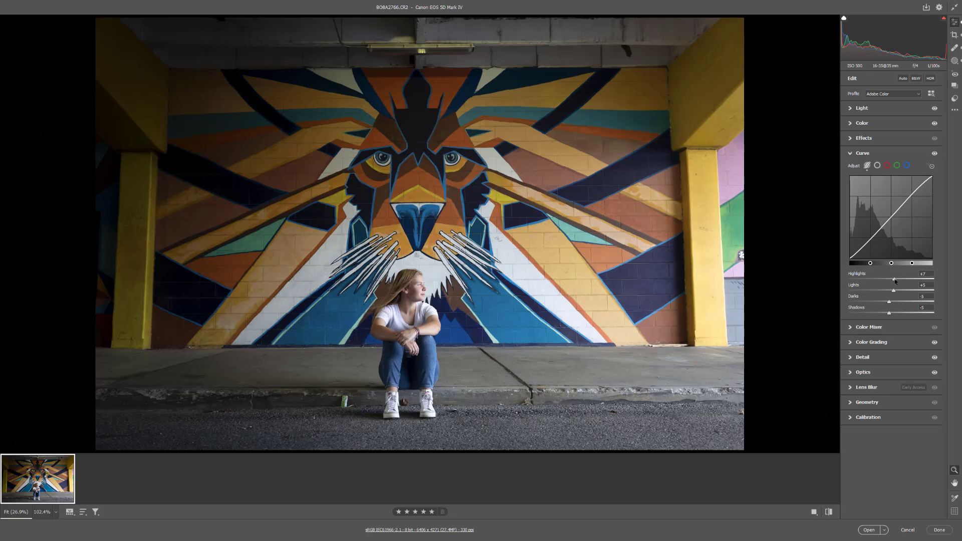
left_click(927, 284)
key("Up")
key("Up")
key("Down")
key("Down")
key("Tab")
key("Down")
key("Down")
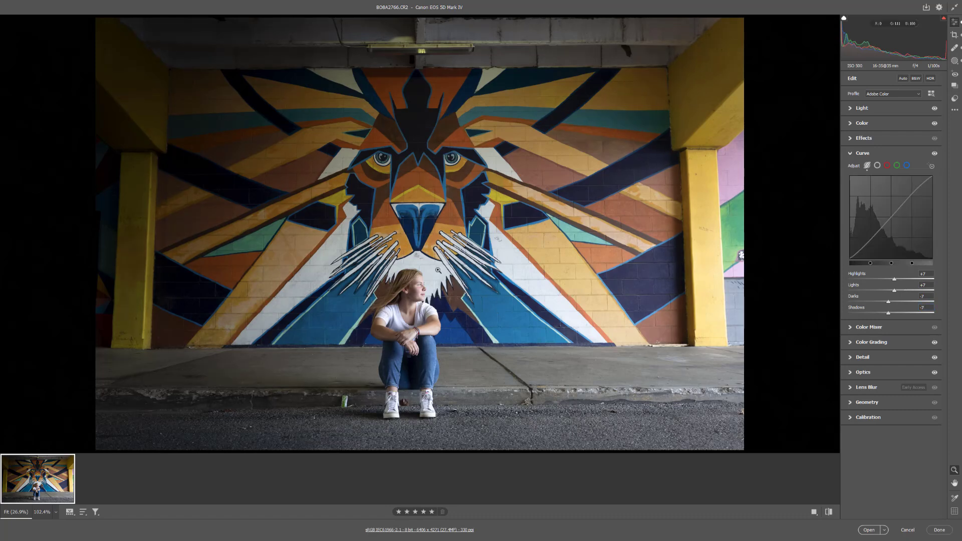
left_click(934, 154)
left_click(934, 154)
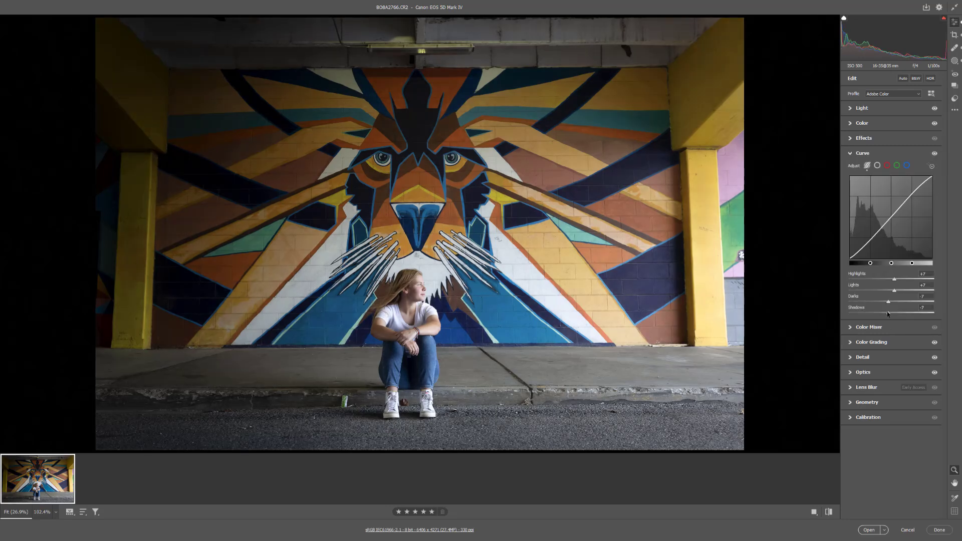
Step: Set the parametric curve's Darks and Shadows to -5 and compare the photo with the curve off and on
key("Up")
key("Up")
key("Tab")
key("Up")
key("Up")
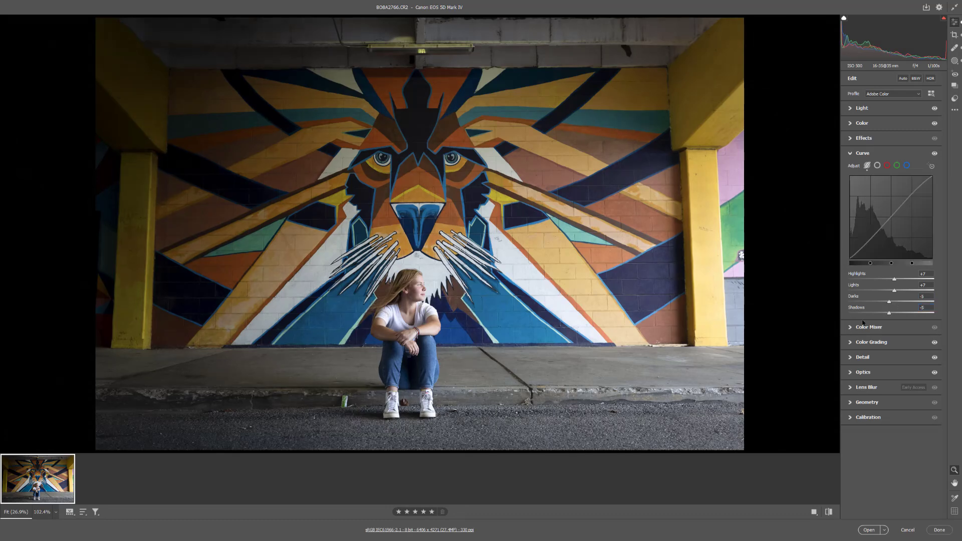
left_click(935, 153)
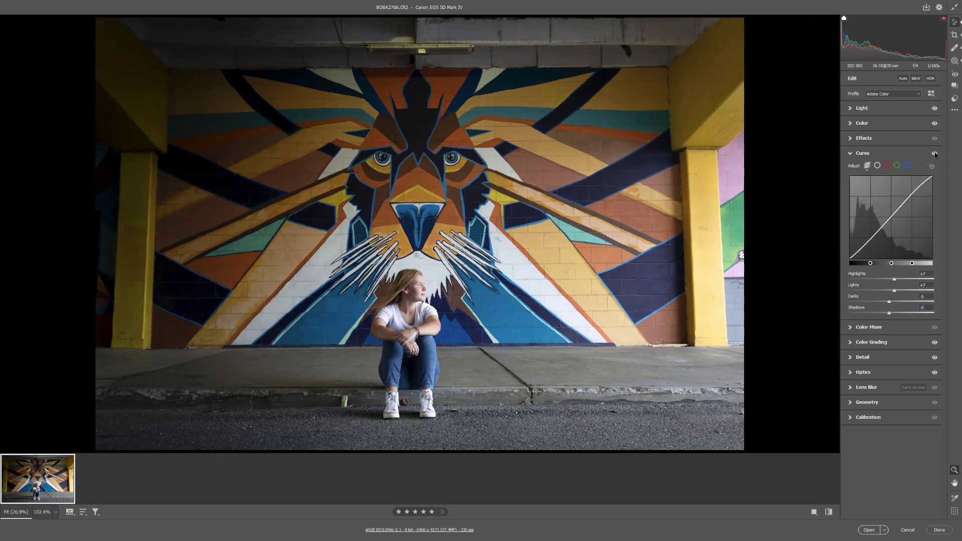
left_click(935, 153)
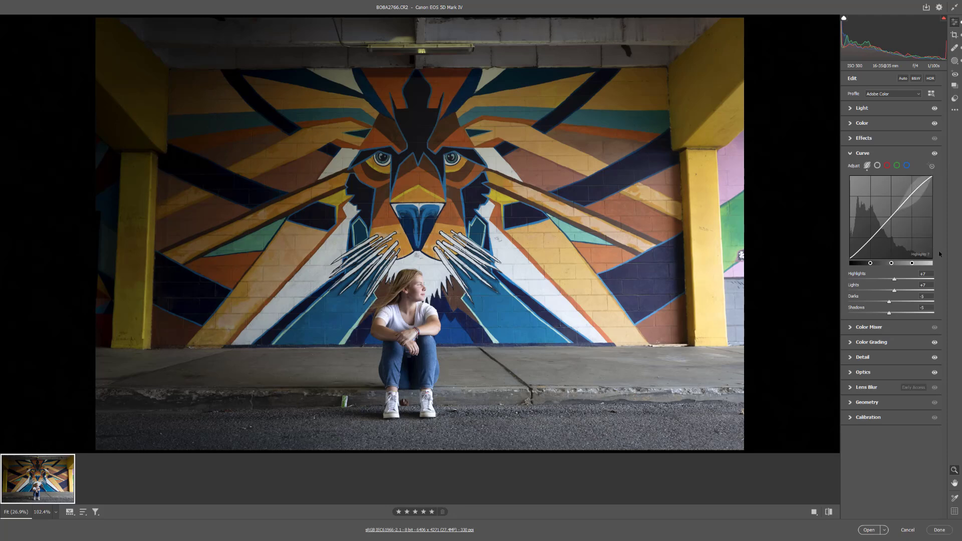
Step: Set the parametric curve's Highlights to +5 and Lights to -5
key("Down")
key("Down")
key("Tab")
type("-5")
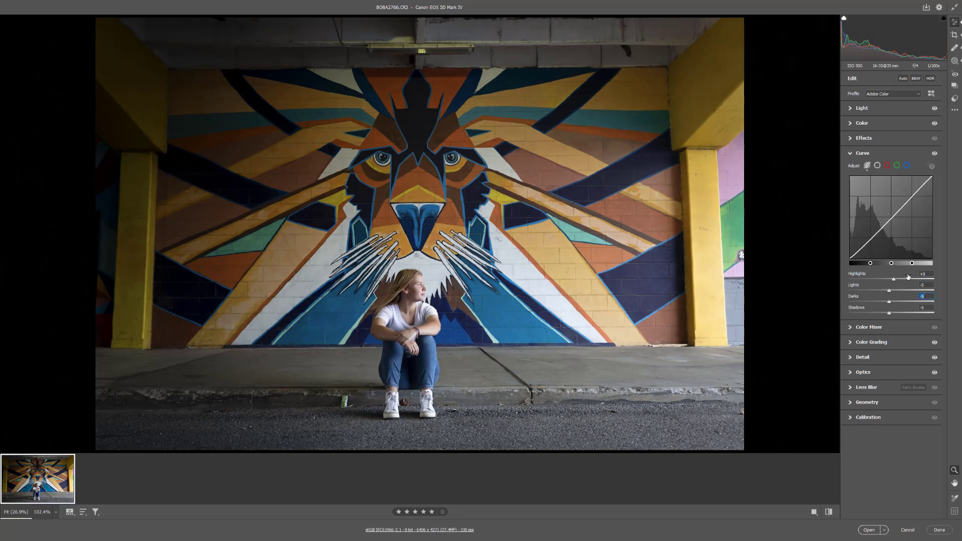
Step: Set the photo's Clarity to +5 in the effects settings and compare the result with the effects off and on
left_click(850, 154)
left_click(850, 138)
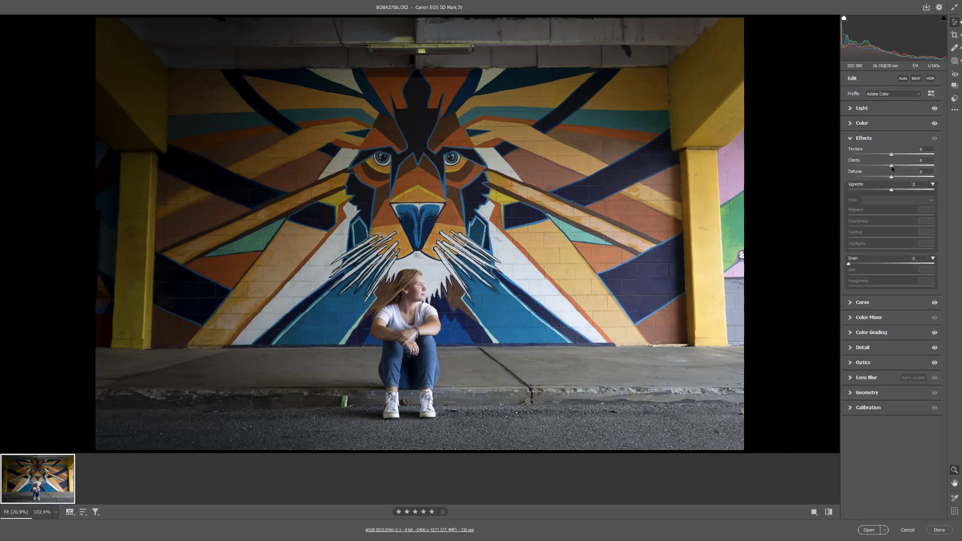
left_click_drag(893, 169, 895, 169)
left_click_drag(922, 166, 937, 168)
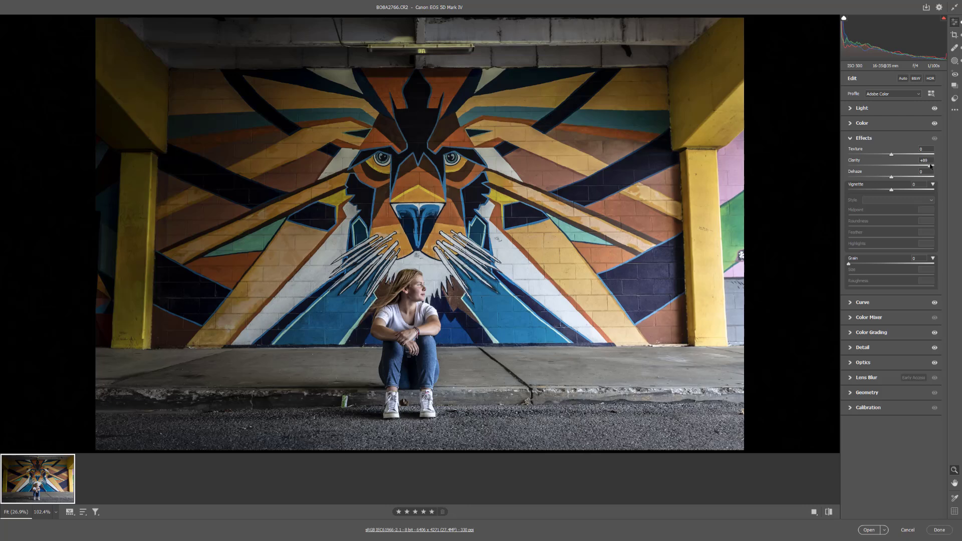
left_click_drag(934, 165, 898, 170)
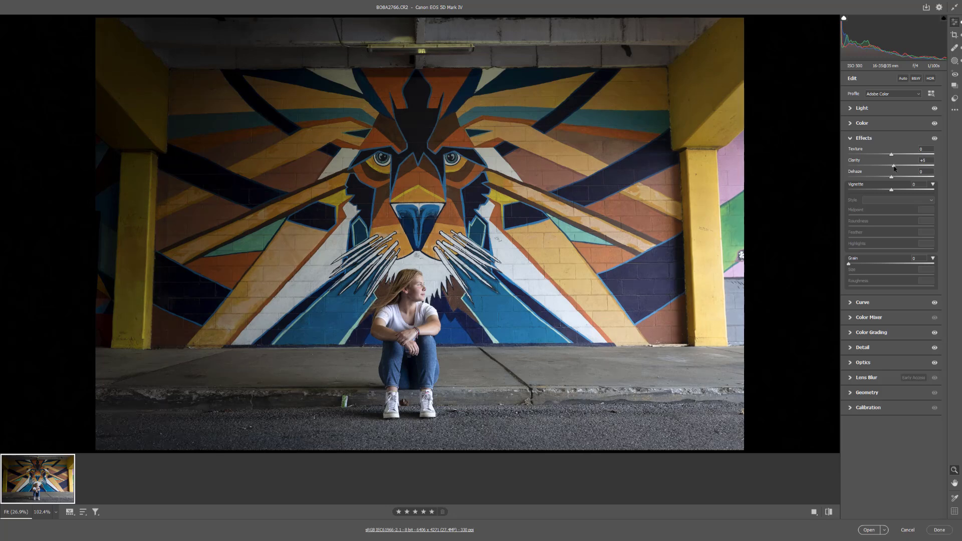
left_click(935, 139)
left_click(935, 139)
left_click(935, 141)
Step: Examine the subject's face and upper body up close with the Clarity effect off and on
left_click_drag(430, 288, 558, 278)
left_click_drag(447, 312, 478, 249)
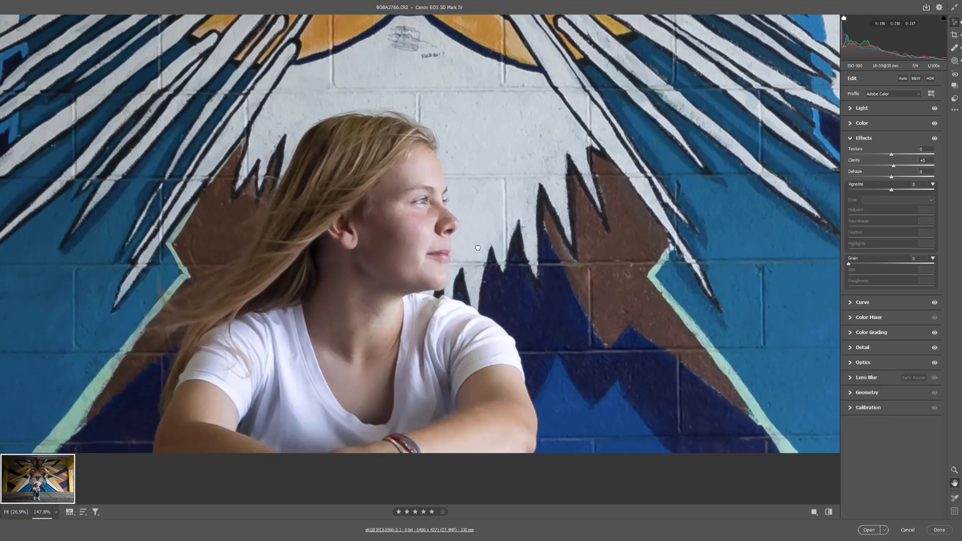
left_click(934, 138)
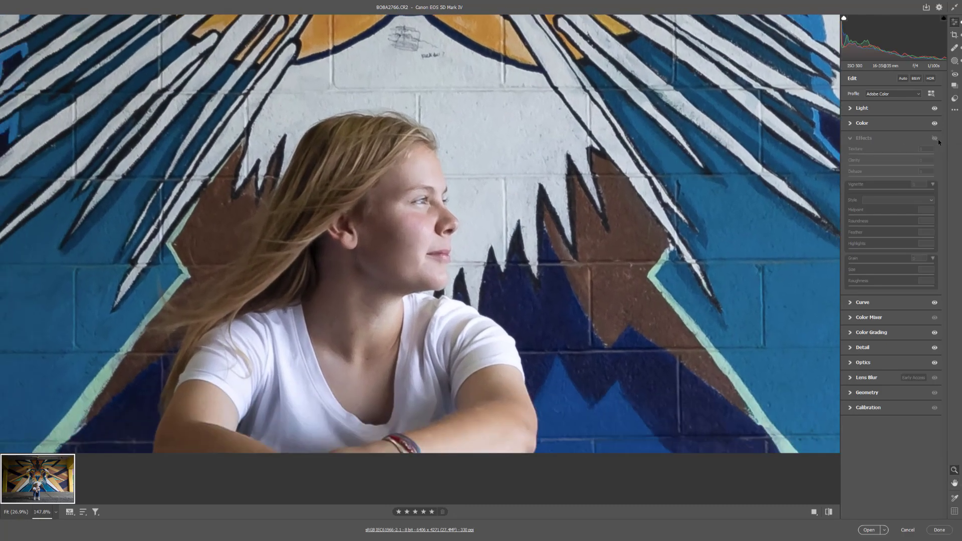
left_click(940, 140)
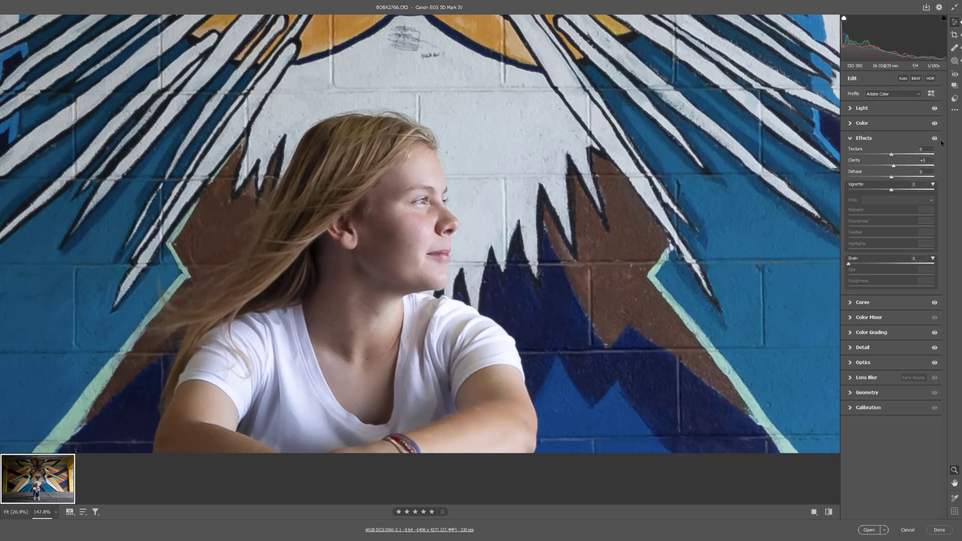
left_click(935, 138)
left_click(934, 139)
left_click(205, 292)
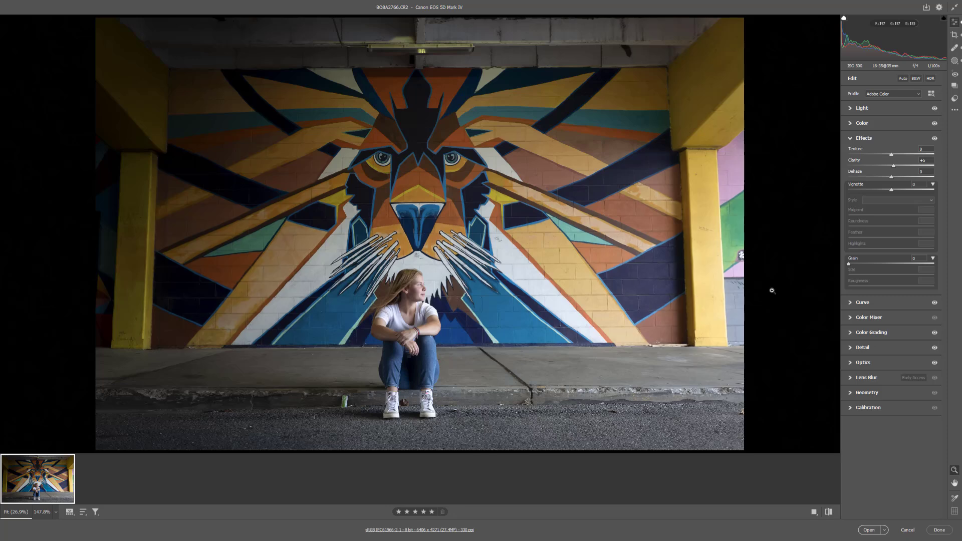
Step: Save the edited photo as a JPEG at quality 12 in the Jpegs folder and finish the raw edit
left_click(925, 9)
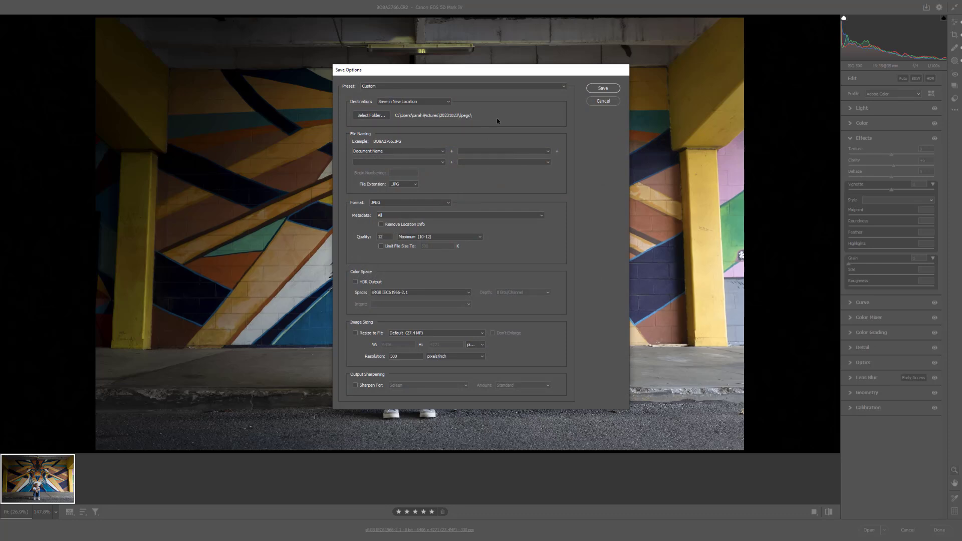
left_click(608, 89)
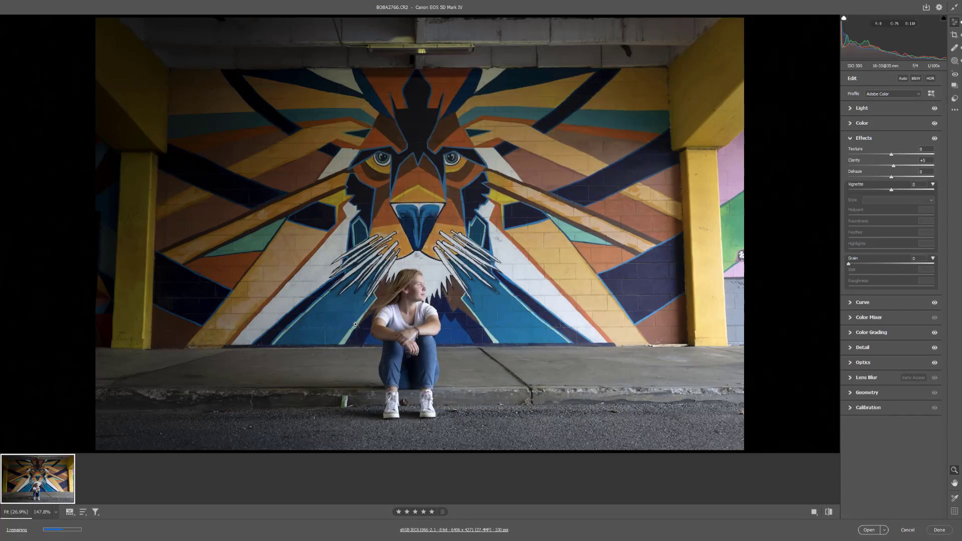
left_click(939, 530)
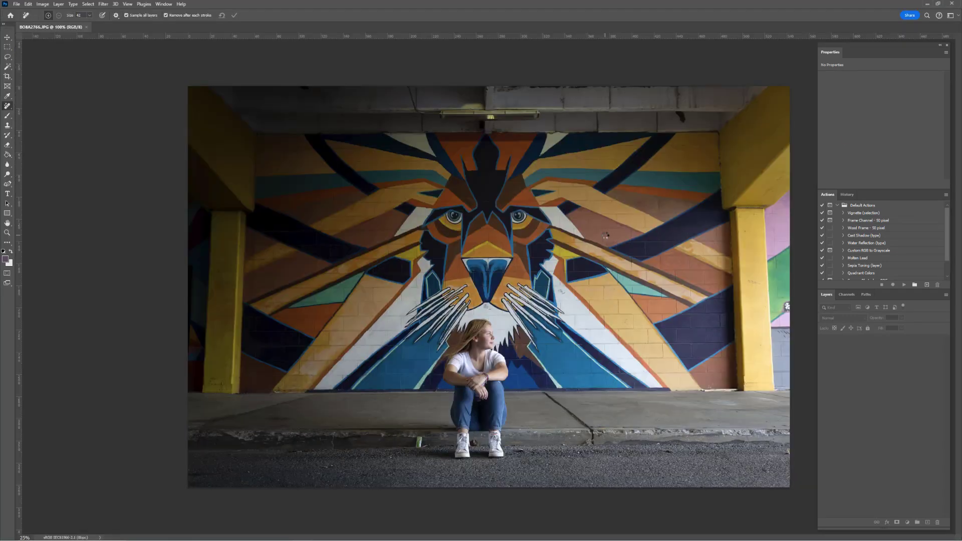
Step: Erase the green and white litter and the dry twig at the foot of the kerb with the Remove tool
left_click_drag(445, 442, 422, 442)
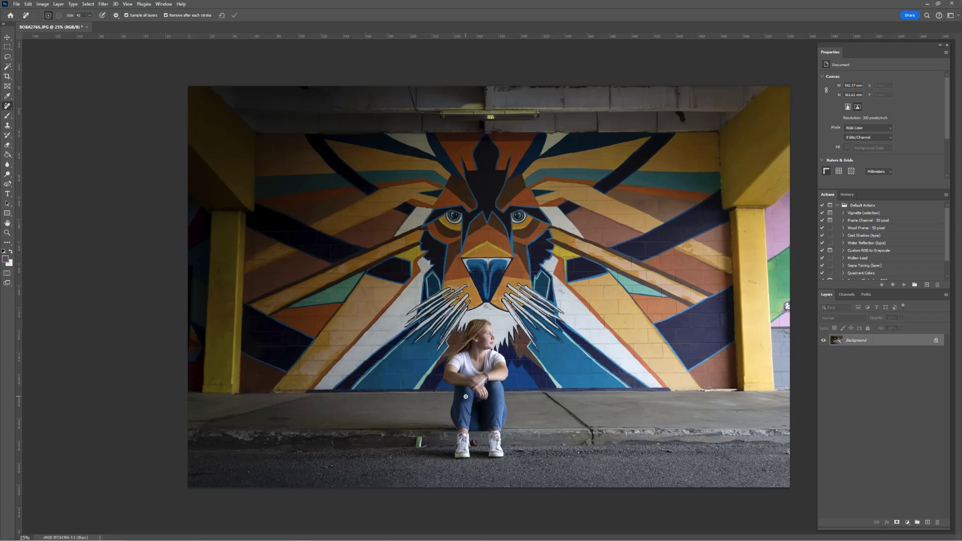
scroll(441, 436, "up", 5)
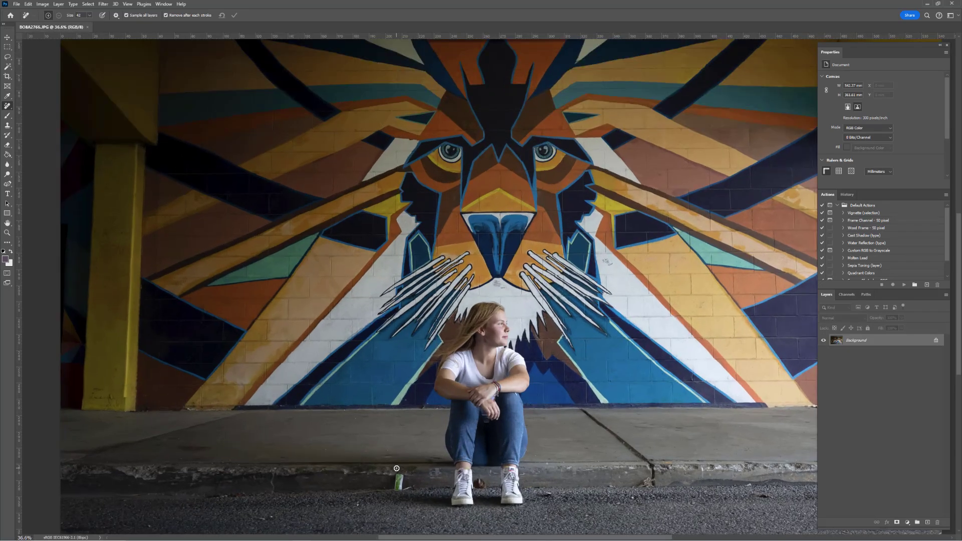
scroll(397, 464, "up", 8)
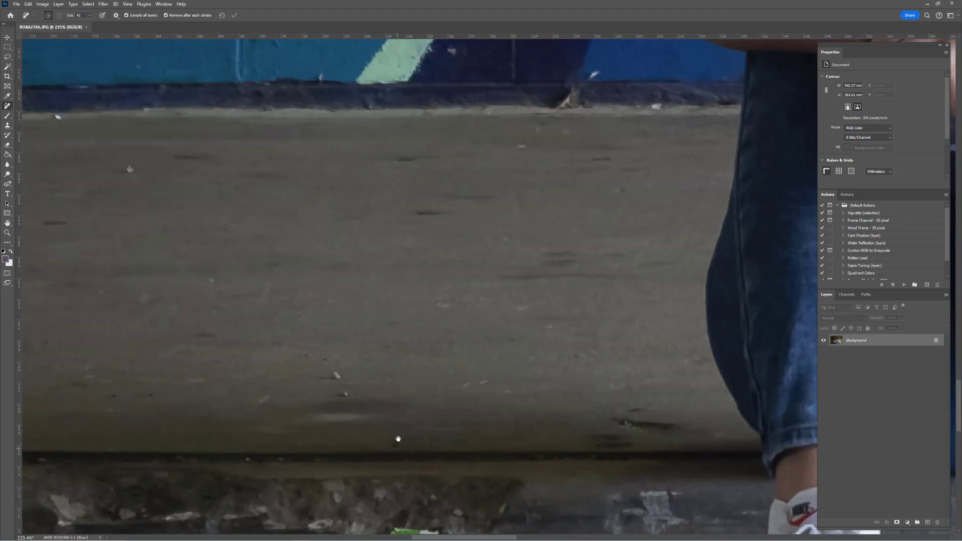
left_click_drag(398, 439, 490, 146)
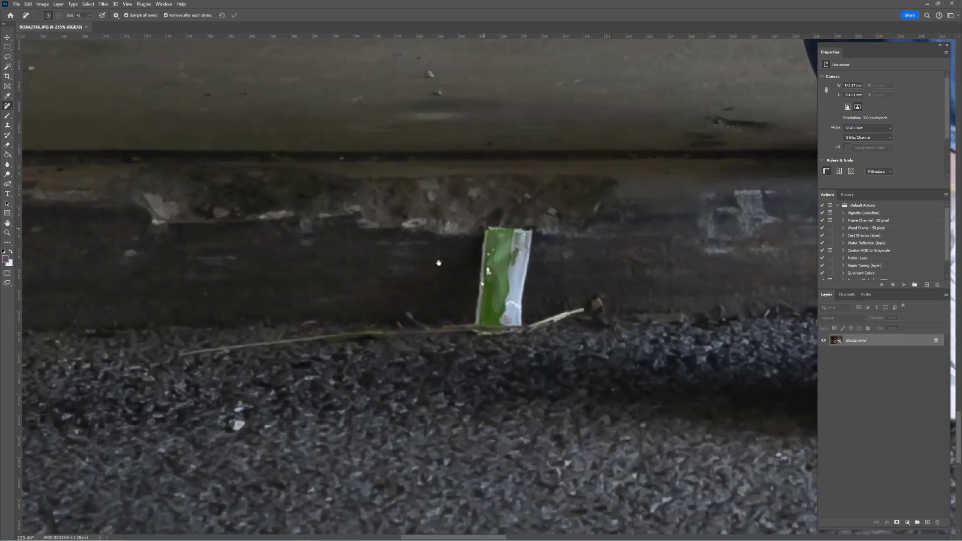
right_click(8, 107)
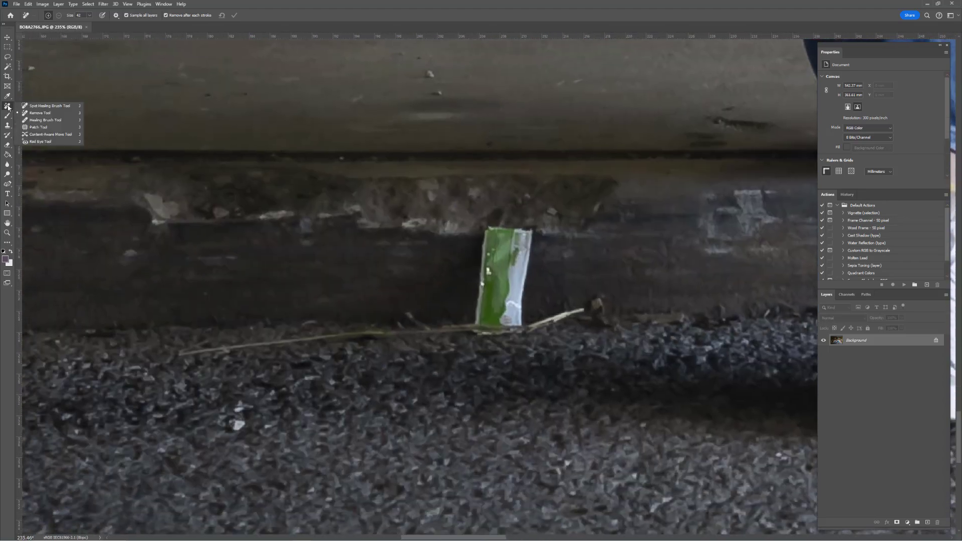
left_click(35, 113)
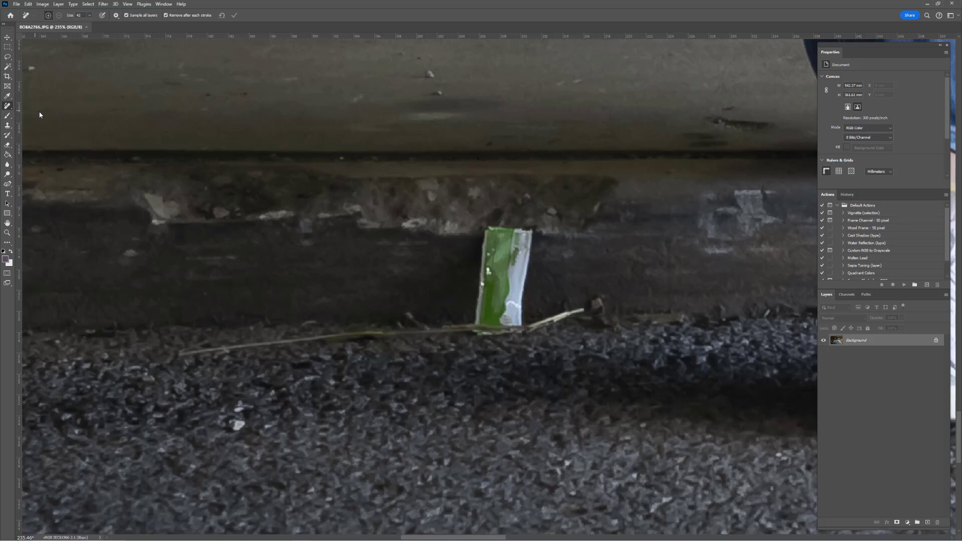
mouse_move(519, 242)
left_mouse_down()
mouse_move(497, 233)
mouse_move(480, 248)
mouse_move(527, 250)
mouse_move(471, 274)
mouse_move(523, 276)
mouse_move(524, 297)
mouse_move(456, 302)
mouse_move(478, 319)
mouse_move(585, 304)
mouse_move(684, 311)
mouse_move(561, 314)
mouse_move(178, 358)
left_mouse_up()
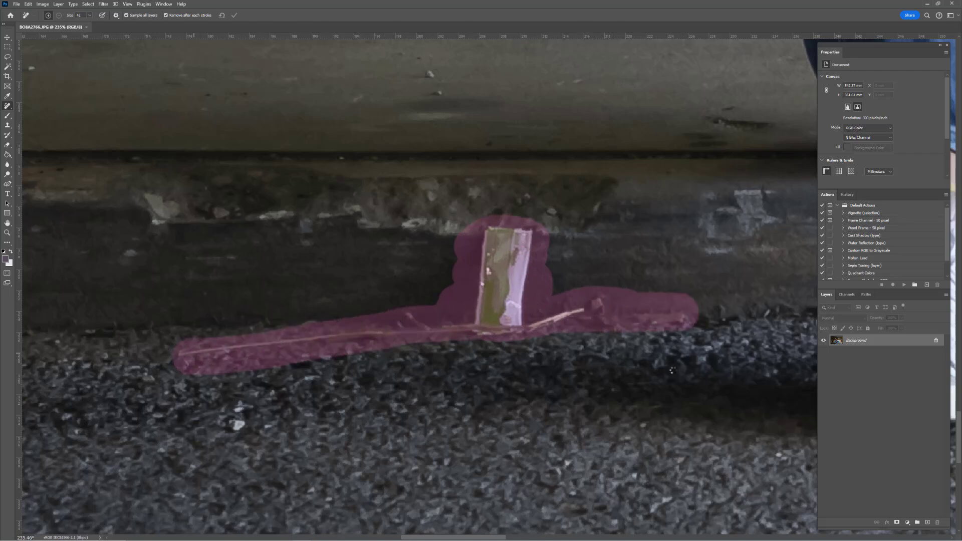
left_click_drag(547, 321, 417, 321)
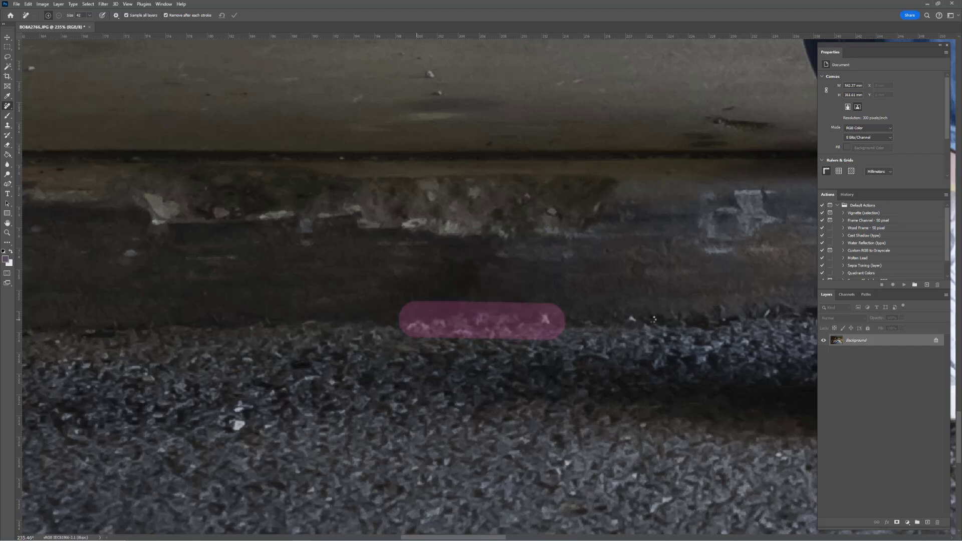
Step: Erase the brown debris between the subject's shoes and leftover specks along the edge of the kerb
mouse_move(689, 319)
left_mouse_down()
mouse_move(467, 319)
mouse_move(471, 266)
mouse_move(365, 216)
mouse_move(343, 127)
mouse_move(218, 156)
left_mouse_up()
mouse_move(597, 151)
left_mouse_down()
mouse_move(547, 100)
mouse_move(526, 159)
mouse_move(563, 148)
mouse_move(558, 129)
left_mouse_up()
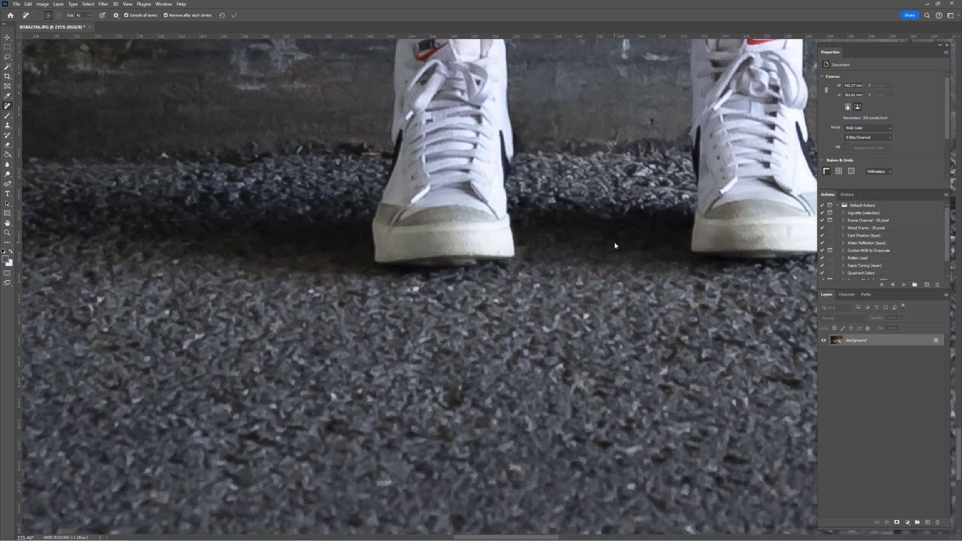
scroll(593, 276, "down", 1)
scroll(596, 275, "down", 9)
mouse_move(717, 227)
left_mouse_down()
mouse_move(770, 242)
mouse_move(762, 251)
left_mouse_up()
scroll(625, 262, "down", 8)
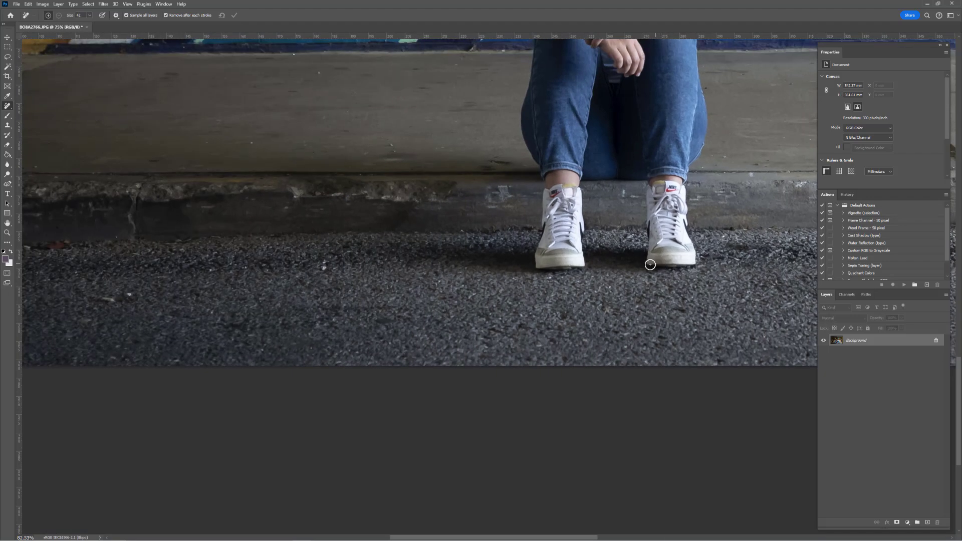
scroll(578, 263, "down", 3)
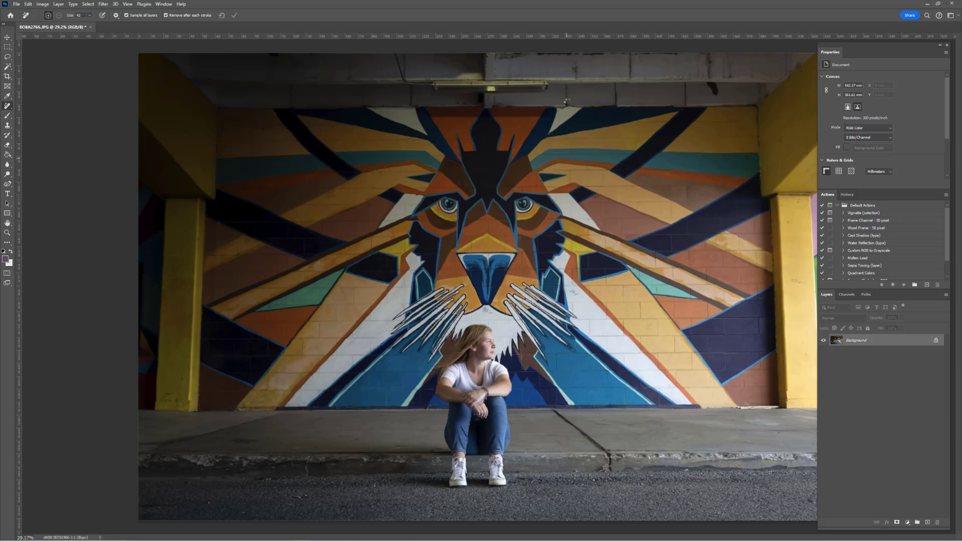
Step: Enlarge the Remove tool's brush and erase the small debris spots on the asphalt and pavement
left_click(90, 15)
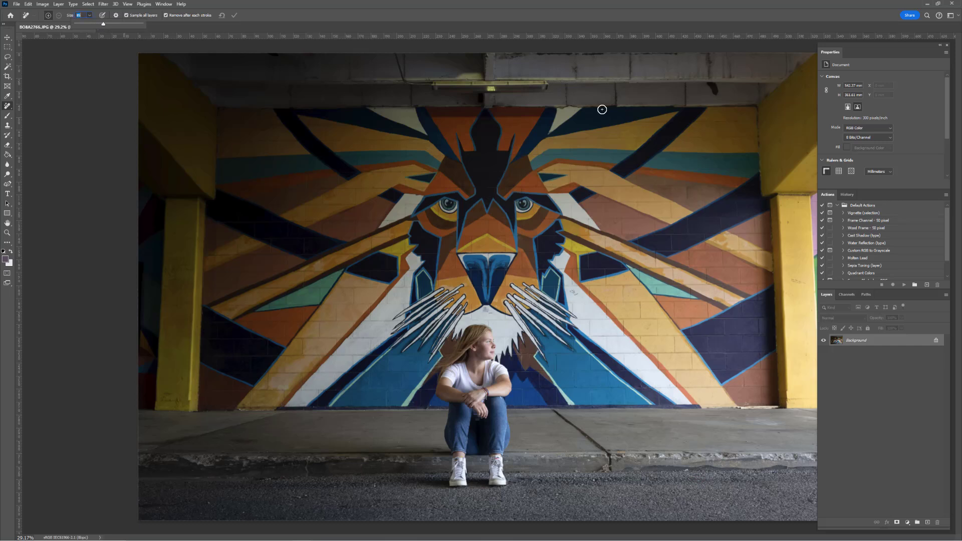
left_click_drag(295, 496, 303, 496)
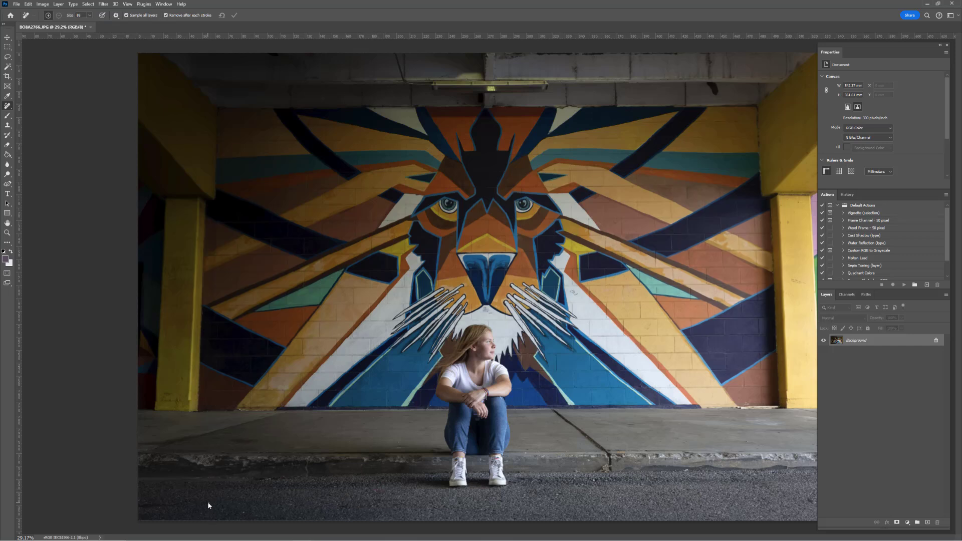
left_click_drag(235, 440, 259, 440)
left_click(686, 471)
Step: Erase the dark patch on the concrete ceiling beam above the mural
scroll(731, 271, "up", 8)
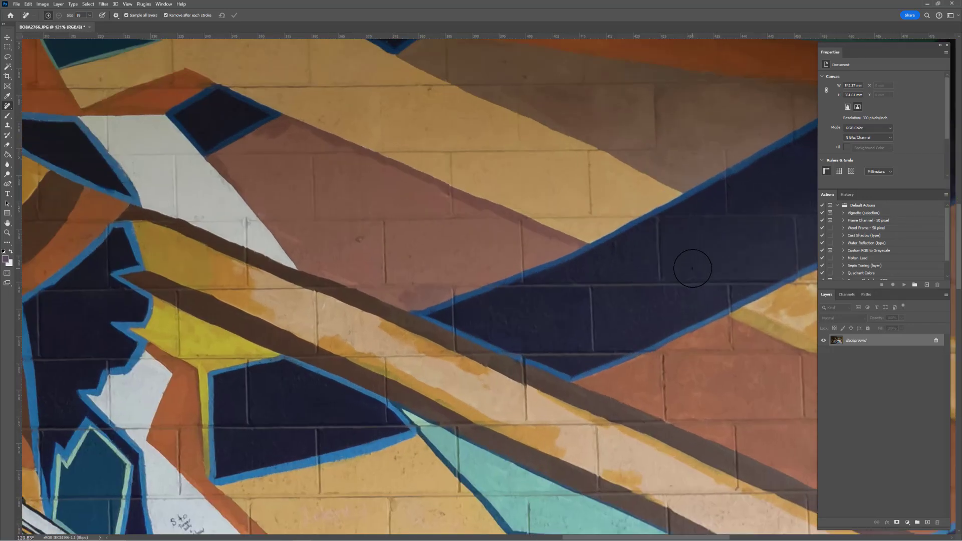
scroll(692, 268, "up", 5)
left_click_drag(668, 172, 614, 411)
left_click_drag(702, 100, 614, 441)
left_click_drag(638, 163, 583, 391)
scroll(583, 391, "up", 5)
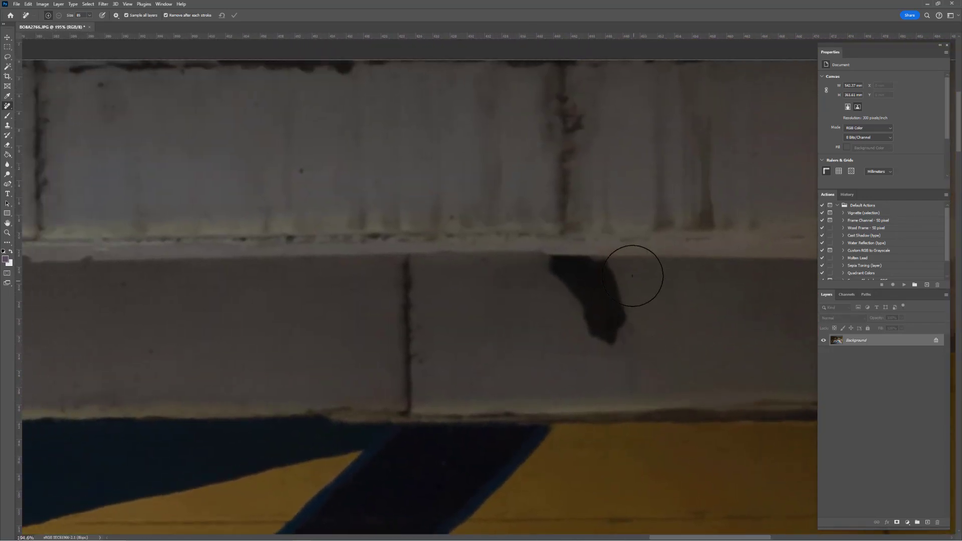
mouse_move(604, 287)
left_mouse_down()
mouse_move(554, 281)
mouse_move(599, 299)
mouse_move(612, 329)
left_mouse_up()
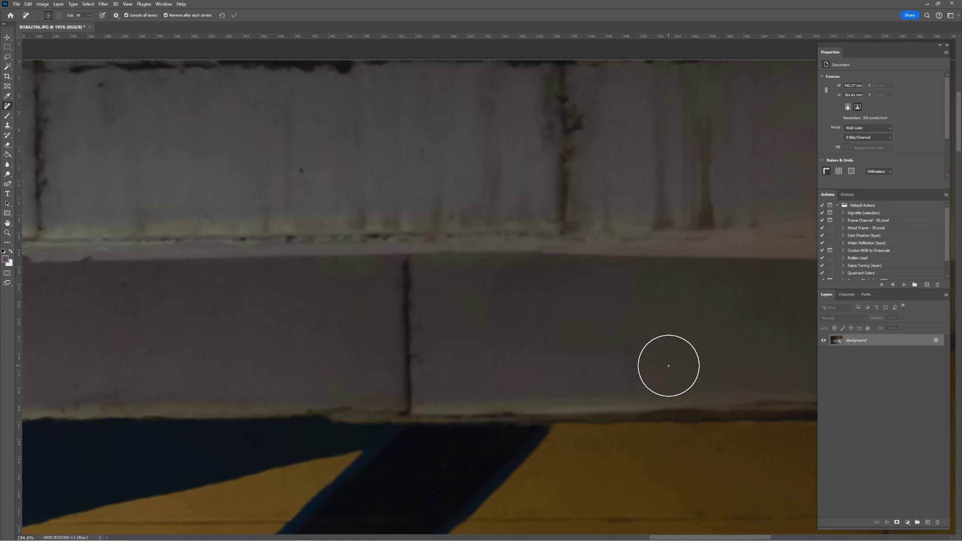
Step: Erase the handwritten scribbles on the mural's white stripe beside the whiskers and on the yellow pillar
scroll(640, 347, "down", 2)
scroll(611, 346, "down", 3)
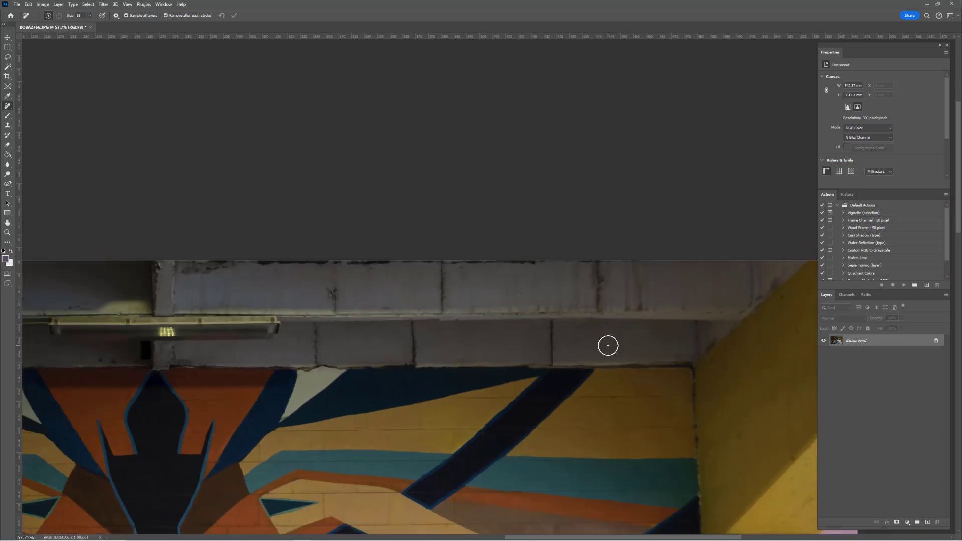
scroll(534, 323, "down", 10)
scroll(550, 382, "right", 5)
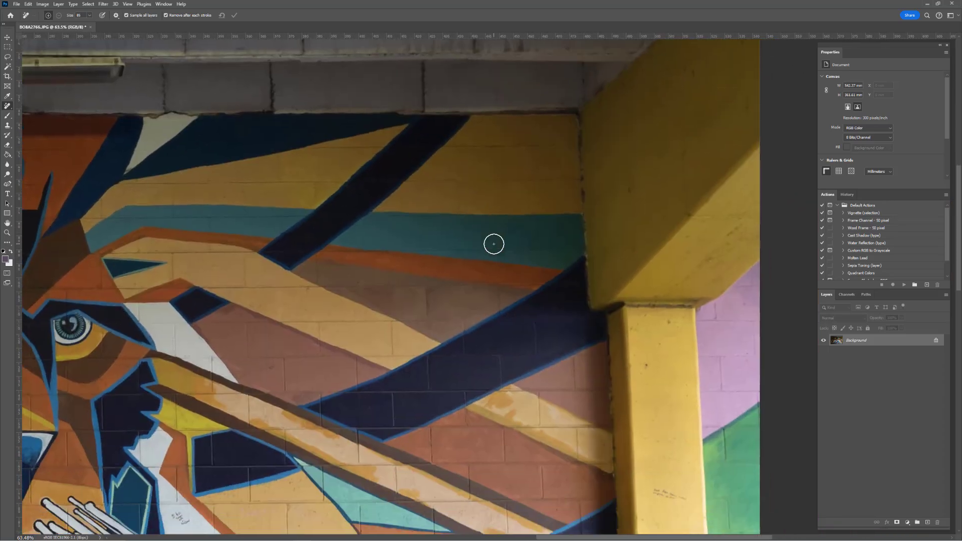
scroll(574, 349, "down", 3)
scroll(574, 348, "right", 1)
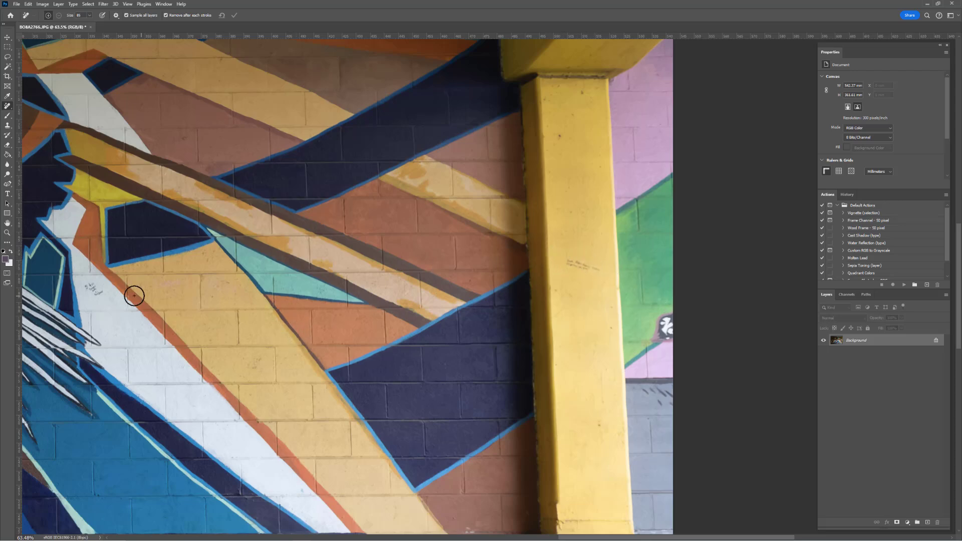
left_click_drag(97, 294, 93, 289)
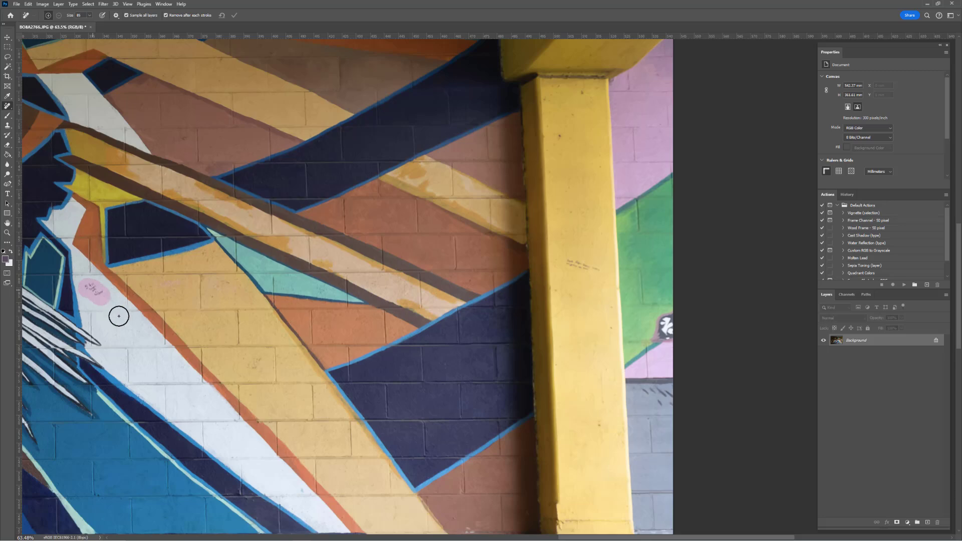
left_click_drag(567, 260, 596, 269)
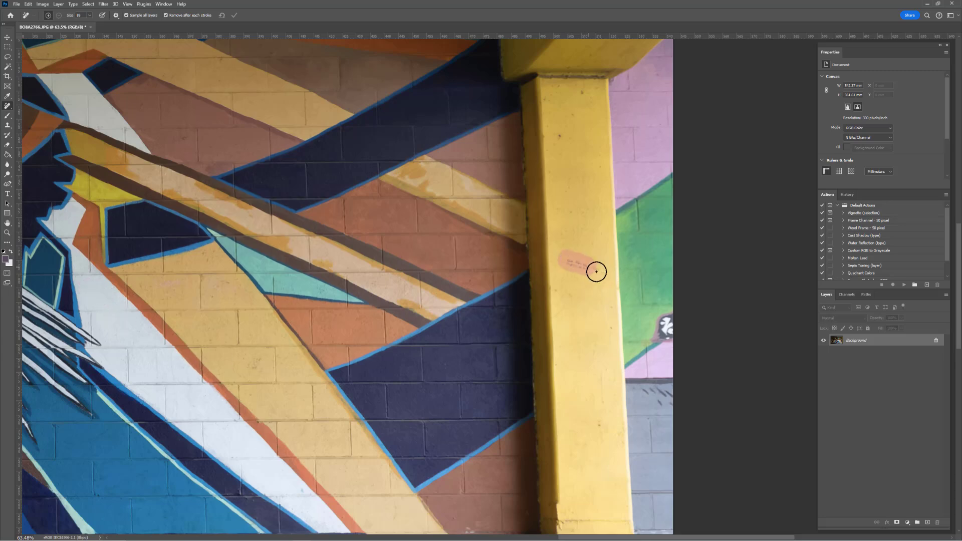
Step: Erase the white graffiti on the green and pink wall beyond the pillar and the dark marks on its grey base
scroll(610, 354, "down", 3)
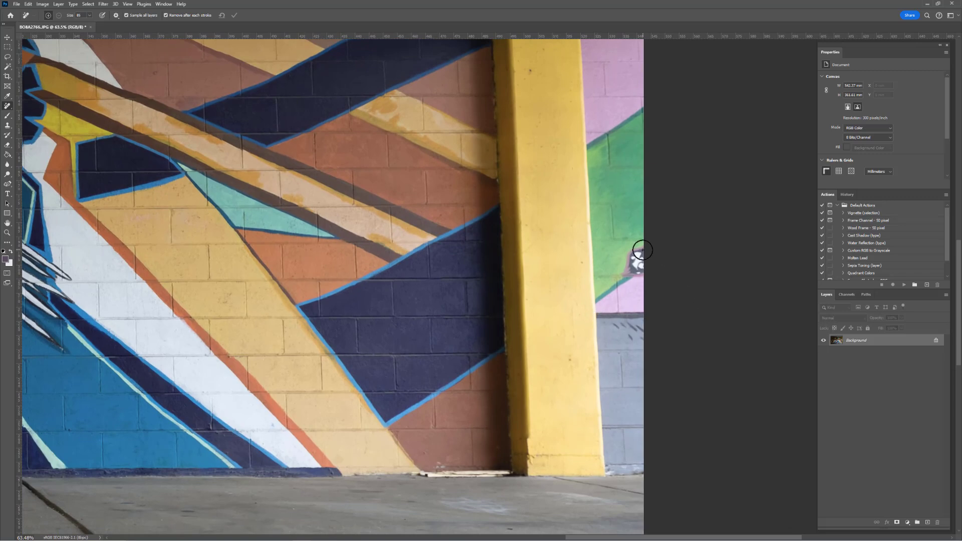
mouse_move(638, 251)
left_mouse_down()
mouse_move(626, 274)
mouse_move(642, 255)
left_mouse_up()
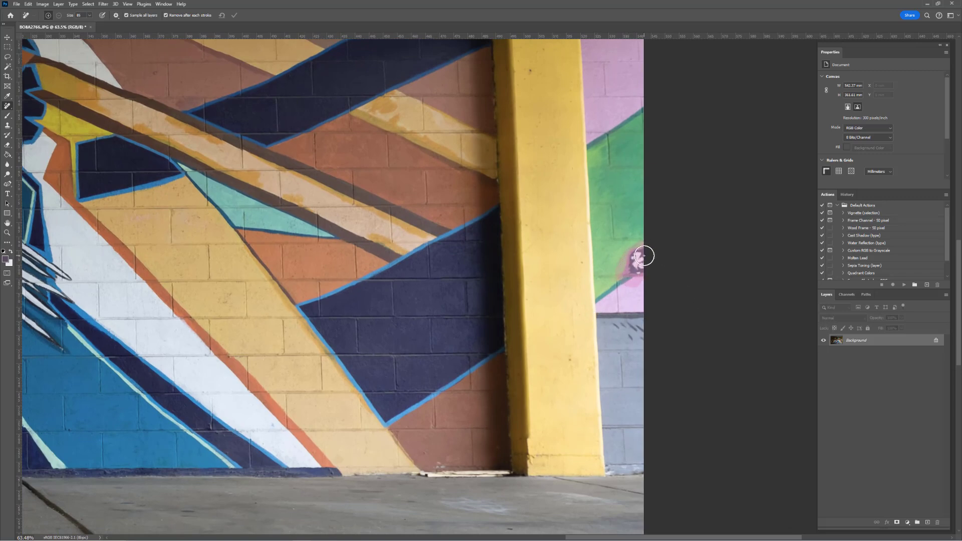
left_click_drag(645, 328, 621, 331)
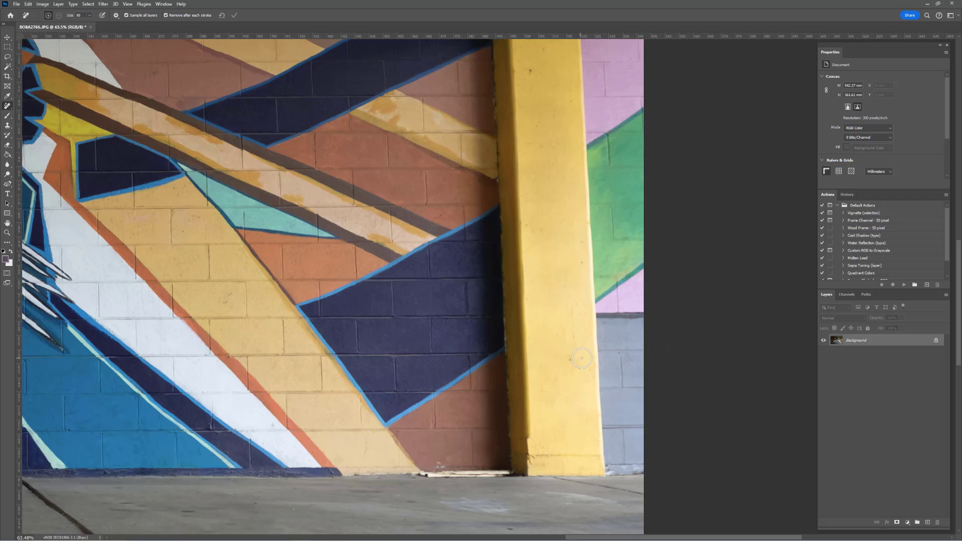
scroll(606, 358, "left", 2)
scroll(607, 358, "left", 15)
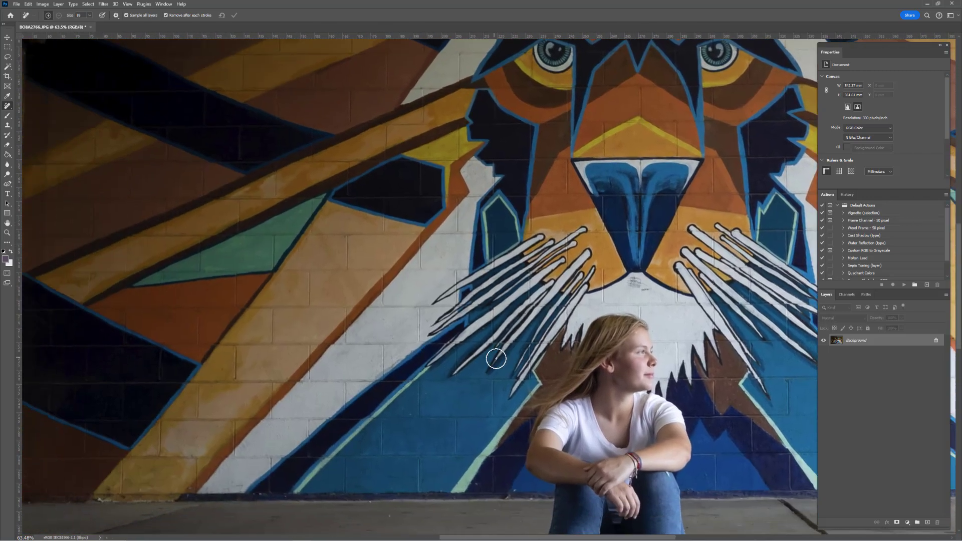
Step: Erase the remaining handwritten scribbles on the shaded yellow pillar at the mural's far left edge
scroll(614, 367, "left", 10)
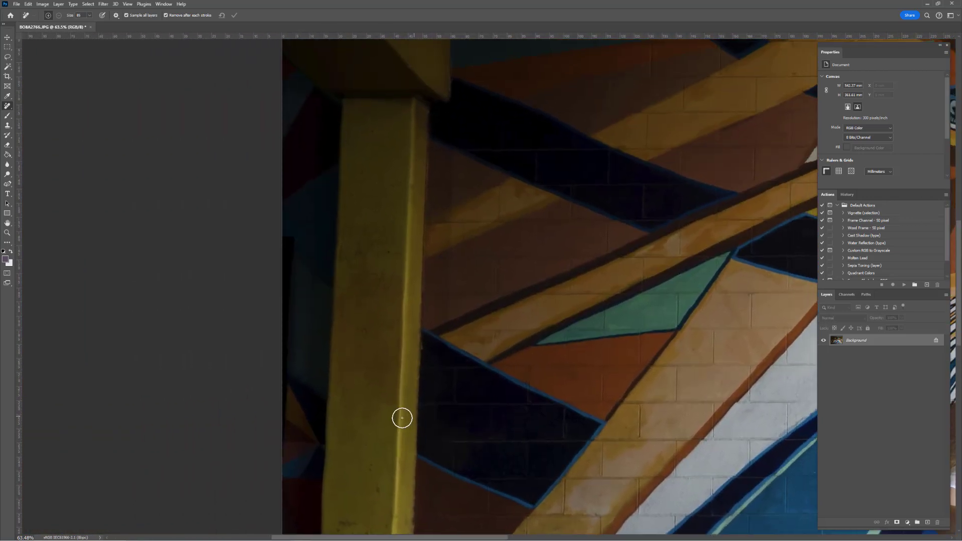
scroll(359, 272, "up", 2)
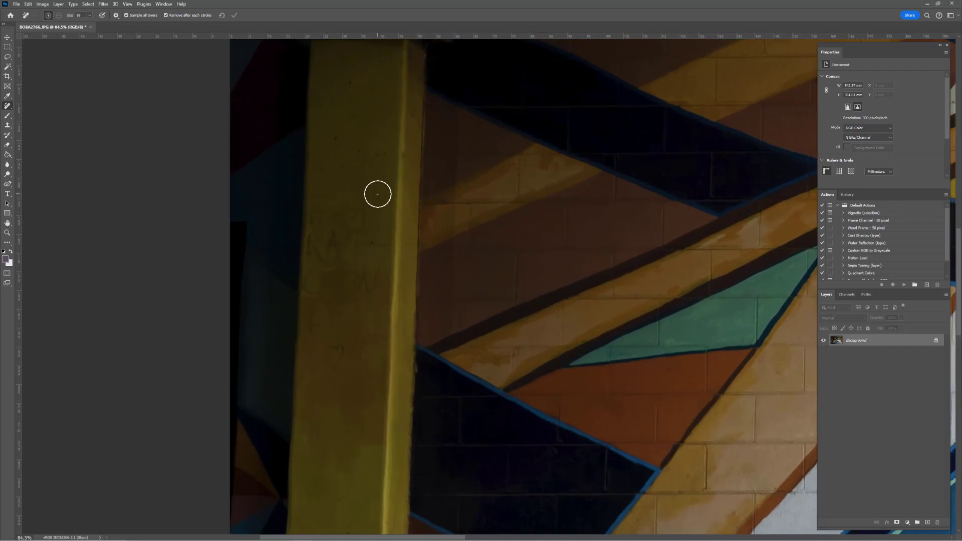
mouse_move(321, 196)
left_mouse_down()
mouse_move(321, 223)
mouse_move(360, 202)
mouse_move(374, 205)
mouse_move(379, 228)
mouse_move(326, 223)
left_mouse_up()
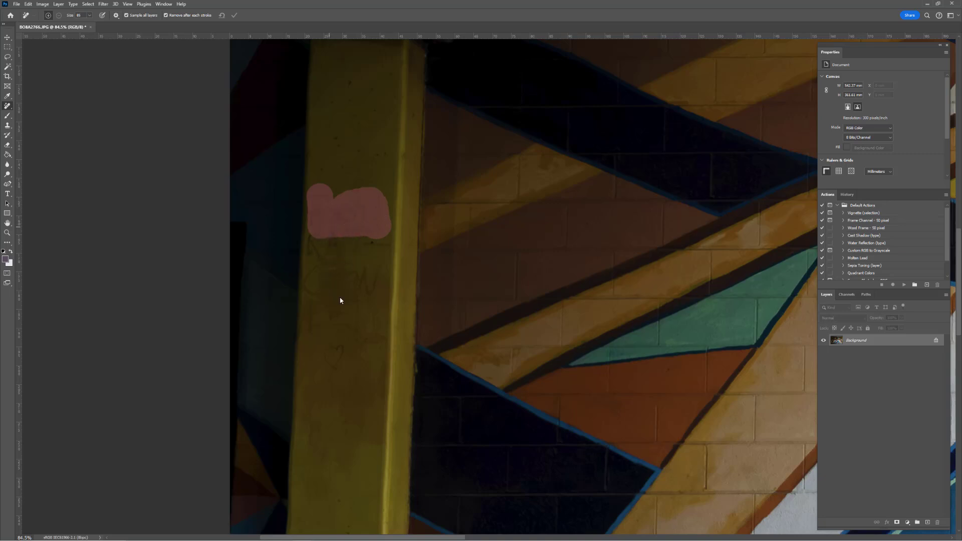
mouse_move(364, 192)
left_mouse_down()
mouse_move(358, 247)
mouse_move(379, 242)
mouse_move(320, 239)
mouse_move(316, 250)
mouse_move(386, 254)
left_mouse_up()
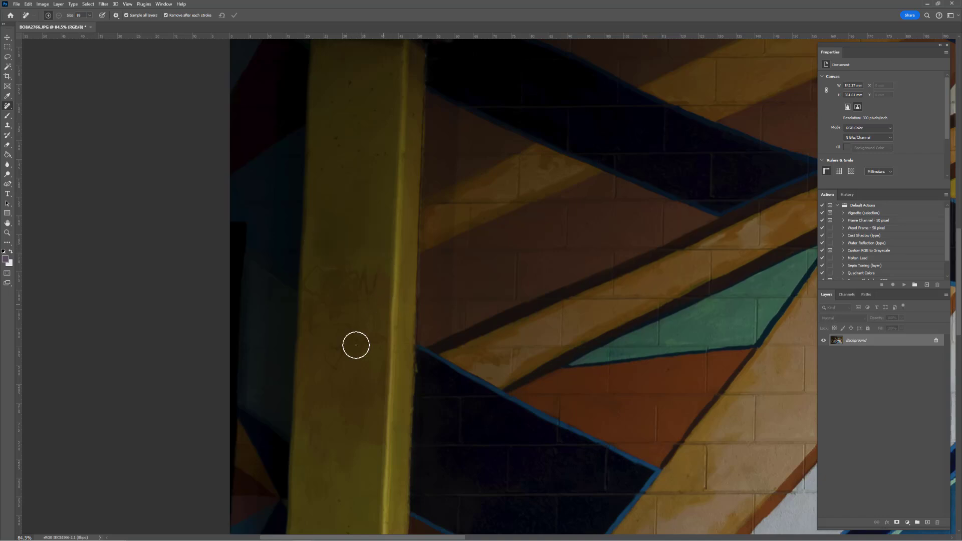
mouse_move(324, 266)
left_mouse_down()
mouse_move(318, 289)
mouse_move(341, 277)
mouse_move(357, 286)
mouse_move(366, 272)
mouse_move(378, 281)
mouse_move(378, 291)
mouse_move(317, 314)
mouse_move(350, 301)
left_mouse_up()
left_click_drag(363, 336, 381, 334)
Step: Outline the small dark specks on the upper yellow pillar with the Patch tool and fill the selection
right_click(7, 107)
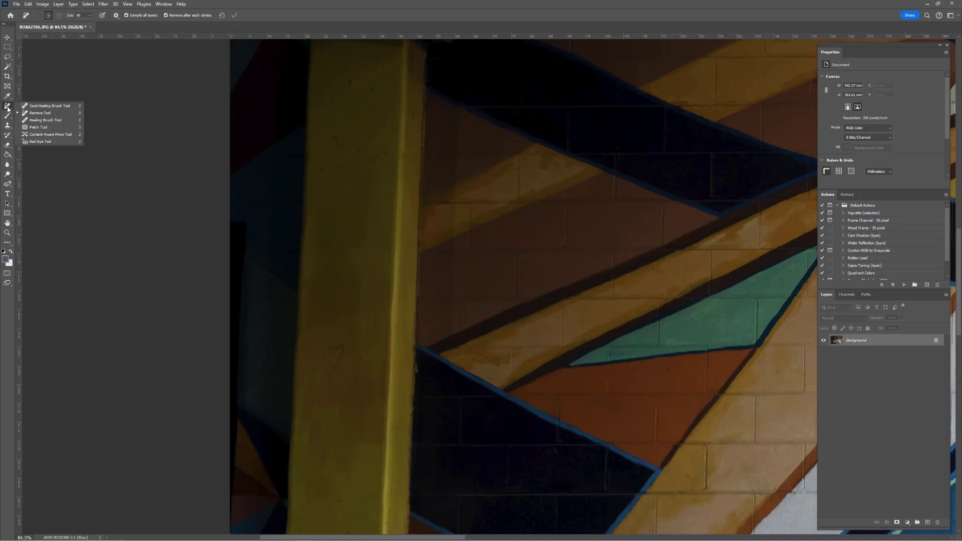
left_click(39, 128)
mouse_move(364, 187)
left_mouse_down()
mouse_move(321, 217)
mouse_move(333, 273)
mouse_move(391, 241)
mouse_move(406, 176)
left_mouse_up()
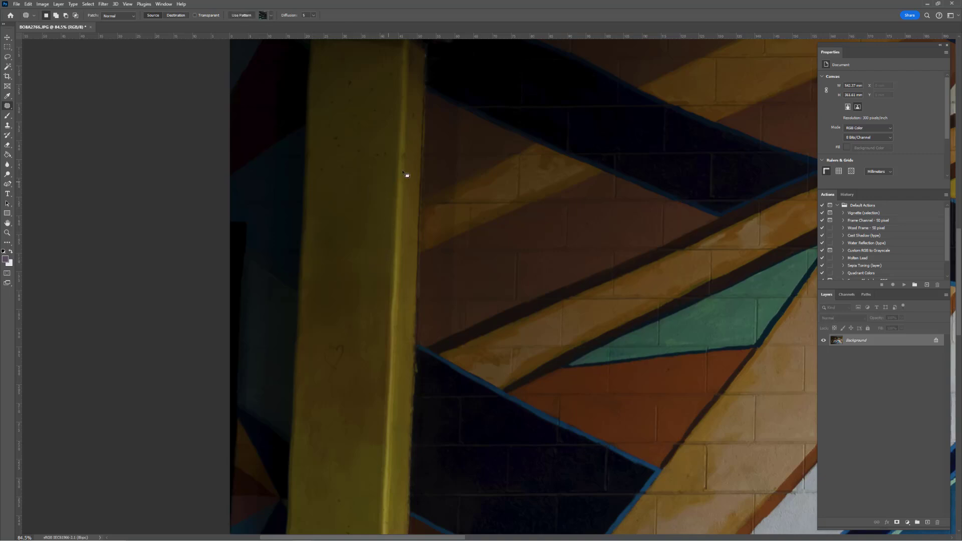
key("Delete")
key("Return")
Step: Outline the blemished patch midway up the yellow pillar, fill it with Content-Aware, and deselect
left_click(366, 286)
mouse_move(370, 226)
left_mouse_down()
mouse_move(342, 235)
mouse_move(311, 283)
mouse_move(320, 306)
mouse_move(379, 282)
left_mouse_up()
left_click_drag(383, 239, 380, 229)
key("shift+BackSpace")
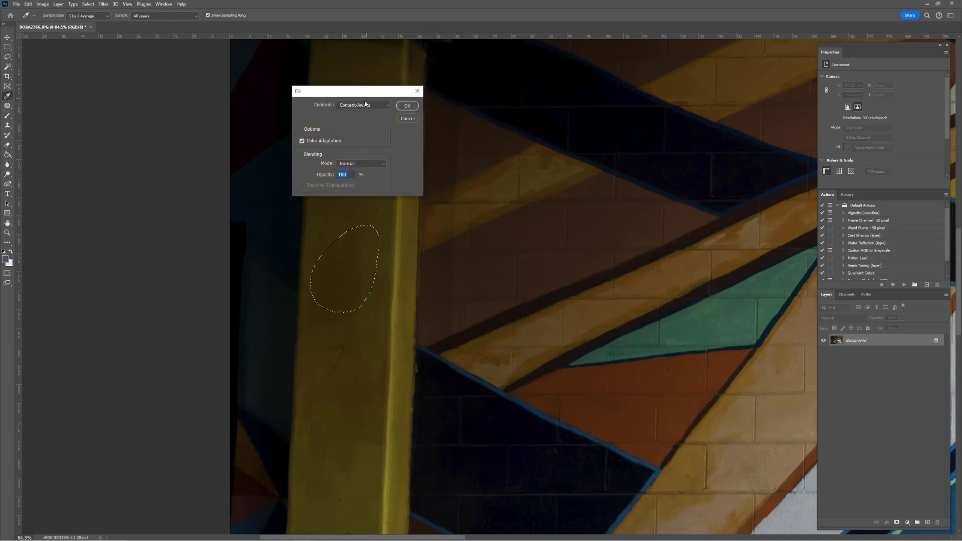
left_click_drag(383, 93, 385, 90)
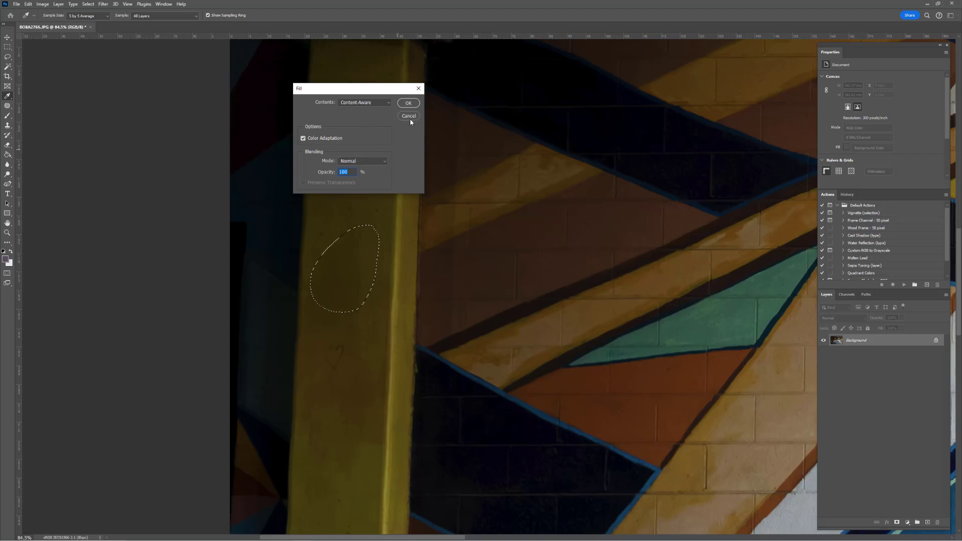
left_click(409, 104)
key("j")
key("ctrl+d")
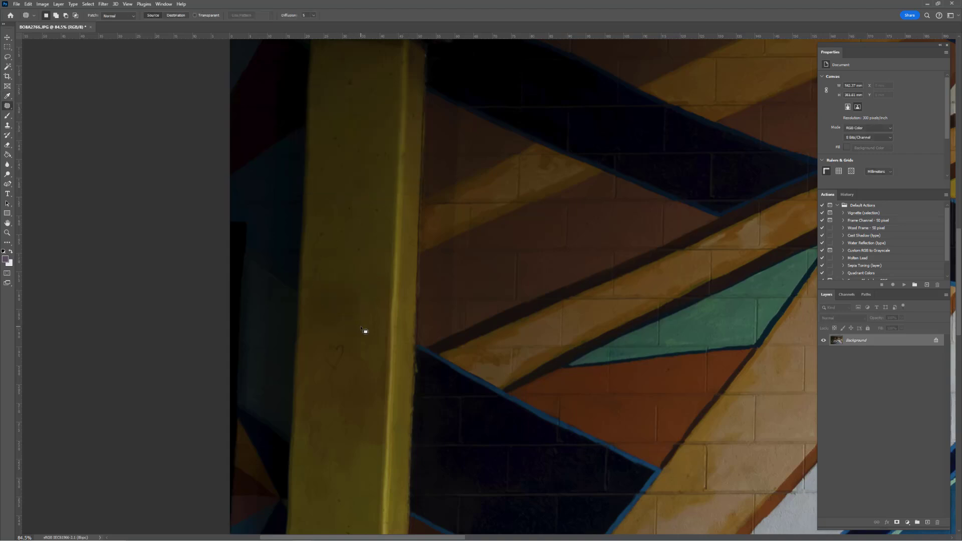
Step: Patch out the dark mark on the lower part of the yellow pillar and clear the selection
scroll(376, 278, "down", 2)
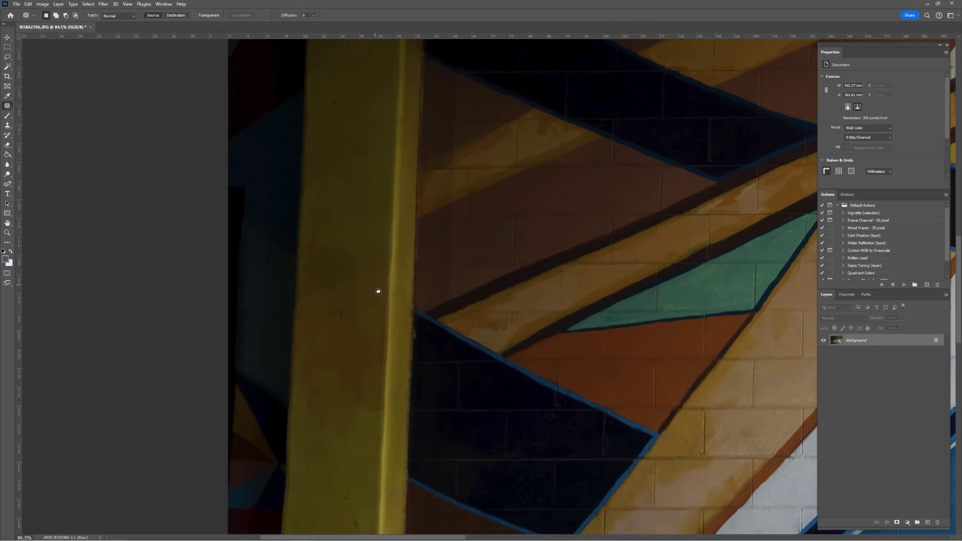
left_click_drag(365, 404, 340, 166)
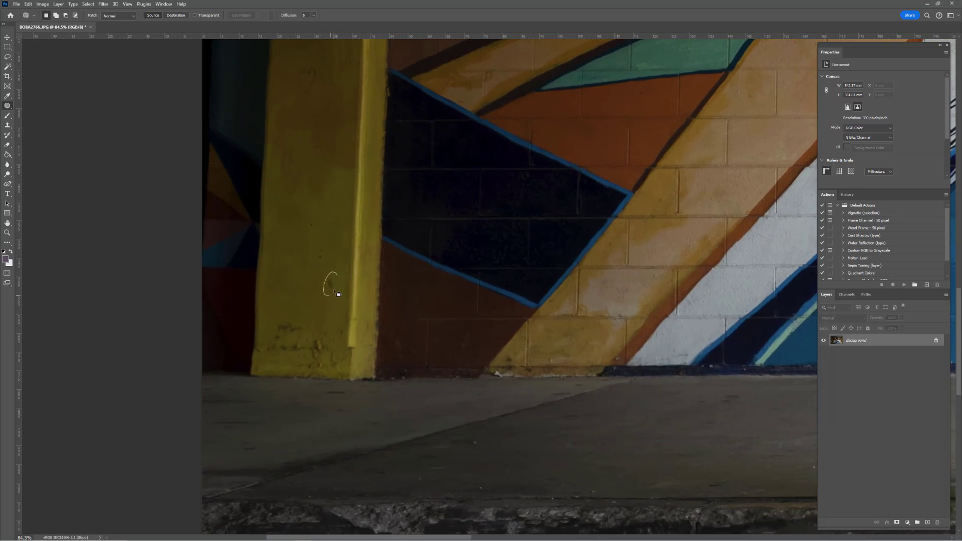
scroll(334, 281, "up", 1)
left_click_drag(331, 278, 324, 268)
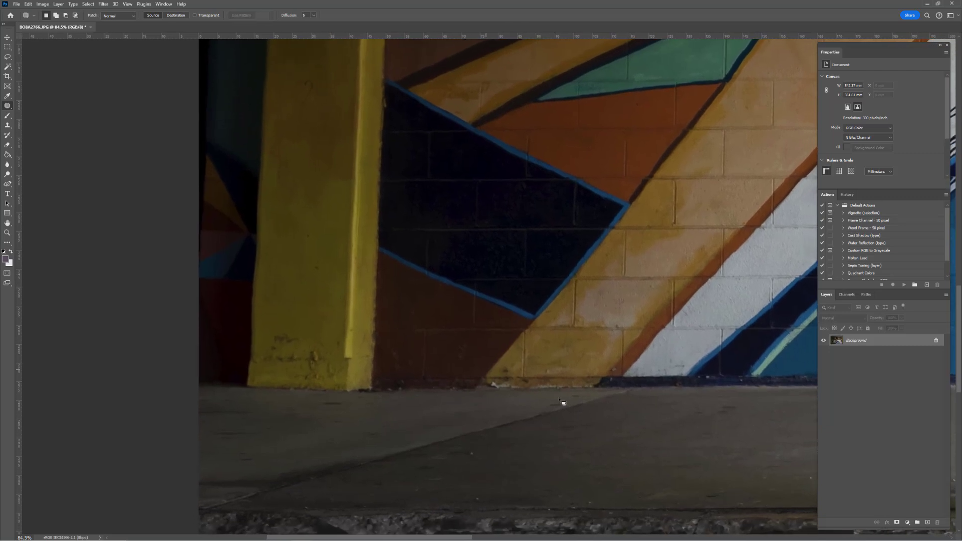
mouse_move(503, 385)
left_mouse_down()
mouse_move(486, 385)
mouse_move(522, 384)
mouse_move(529, 343)
mouse_move(501, 359)
mouse_move(439, 293)
mouse_move(460, 206)
left_mouse_up()
key("ctrl+d")
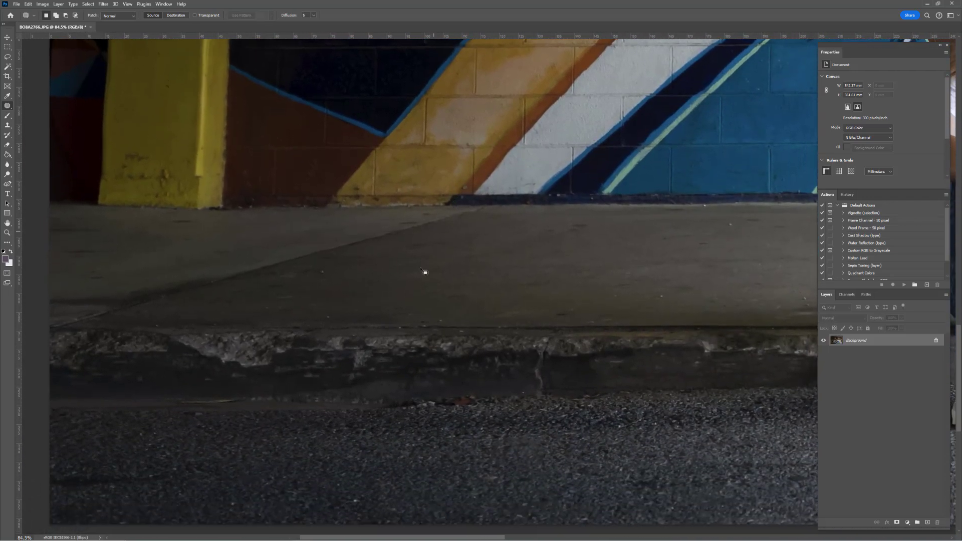
Step: Patch the marks along the base of the curb where it meets the asphalt, clearing each selection
left_click_drag(373, 395, 469, 371)
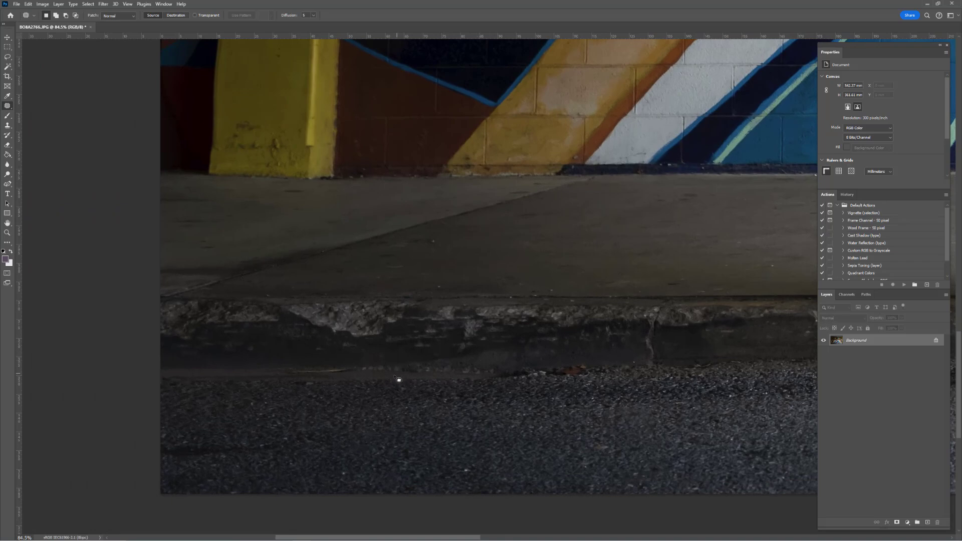
mouse_move(481, 251)
left_mouse_down()
mouse_move(419, 366)
mouse_move(384, 365)
mouse_move(379, 356)
left_mouse_up()
left_click_drag(376, 360, 424, 370)
key("ctrl+d")
left_click_drag(432, 389, 448, 276)
mouse_move(322, 371)
left_mouse_down()
mouse_move(267, 367)
mouse_move(294, 389)
mouse_move(350, 385)
mouse_move(415, 344)
mouse_move(377, 391)
mouse_move(394, 380)
left_mouse_up()
key("ctrl+d")
scroll(396, 376, "down", 5)
scroll(407, 360, "down", 3)
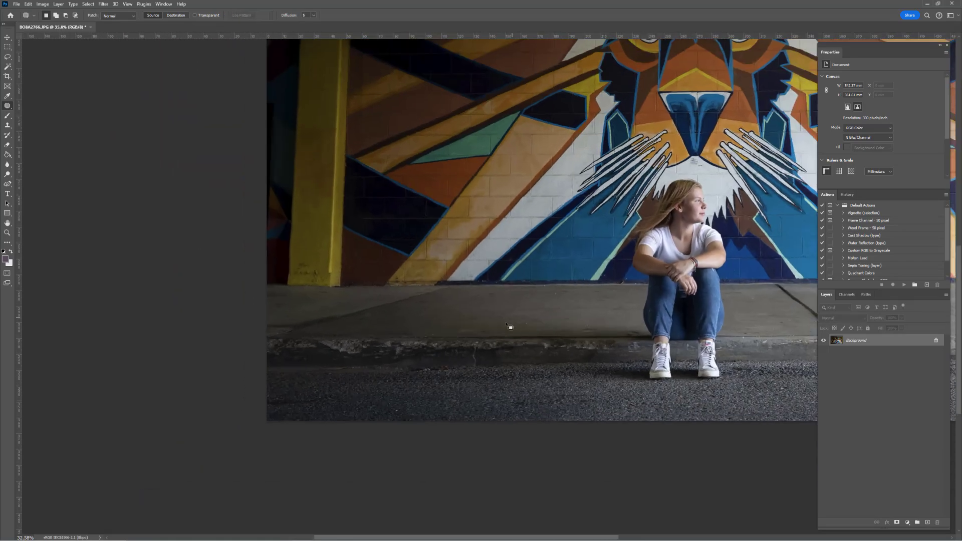
scroll(695, 388, "down", 1)
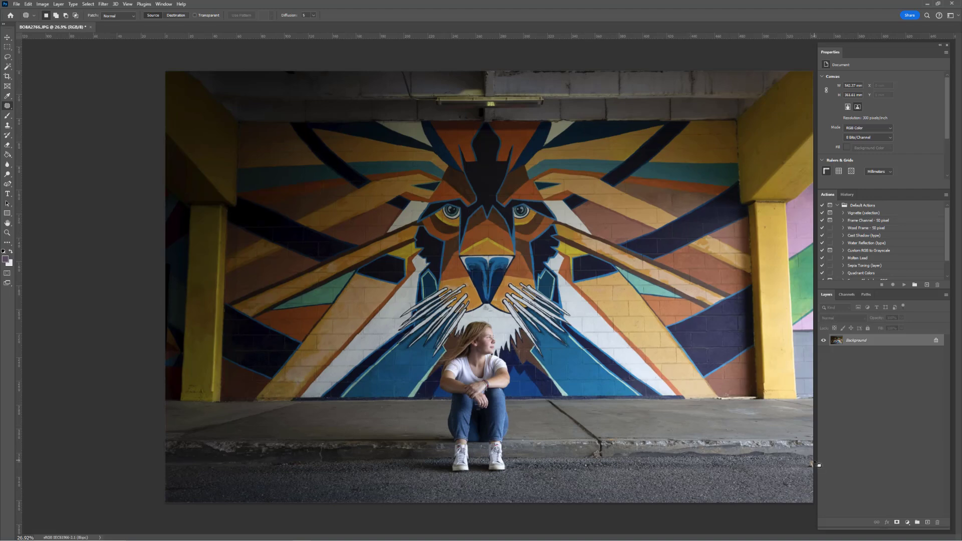
Step: Erase the spots at the asphalt's right edge and lower left area with the Remove tool
right_click(9, 107)
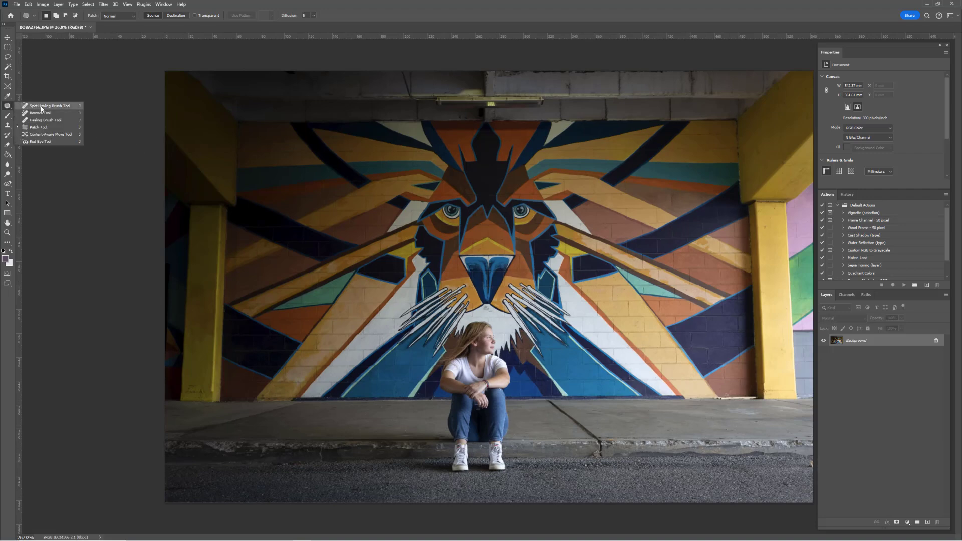
left_click(41, 112)
left_click_drag(813, 462, 816, 472)
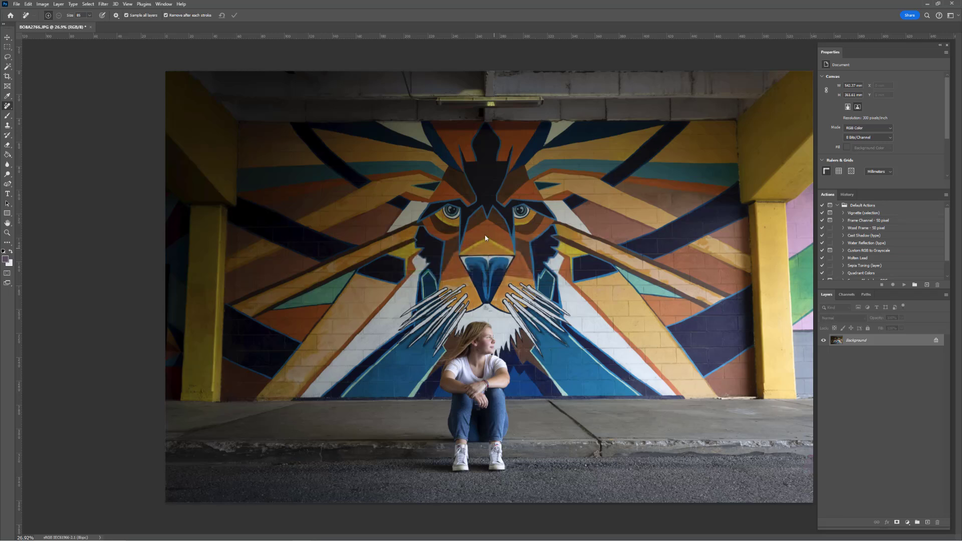
mouse_move(791, 495)
left_mouse_down()
mouse_move(784, 483)
mouse_move(795, 478)
left_mouse_up()
left_click_drag(356, 489, 365, 490)
Step: Erase the reddish leaf lying at the foot of the curb left of the seated woman
scroll(256, 484, "up", 8)
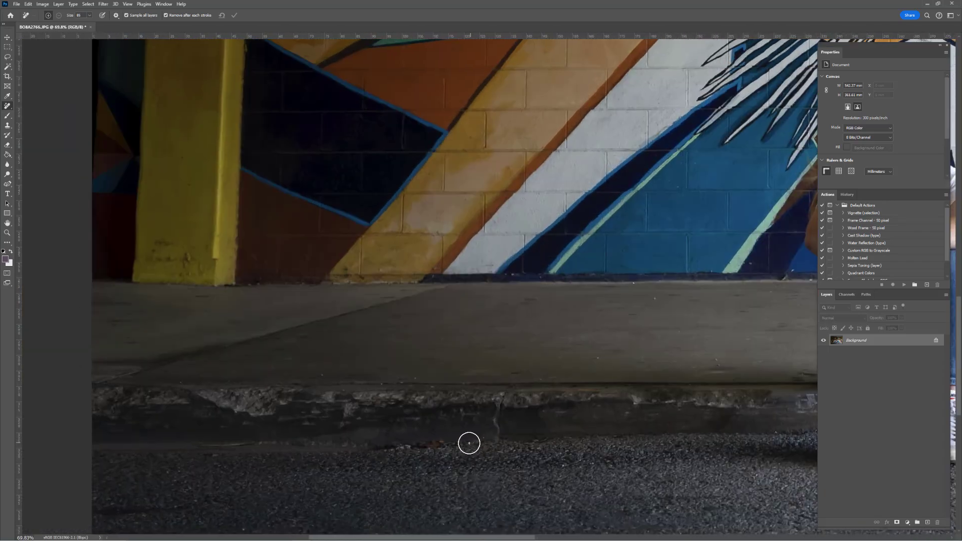
left_click_drag(436, 444, 420, 447)
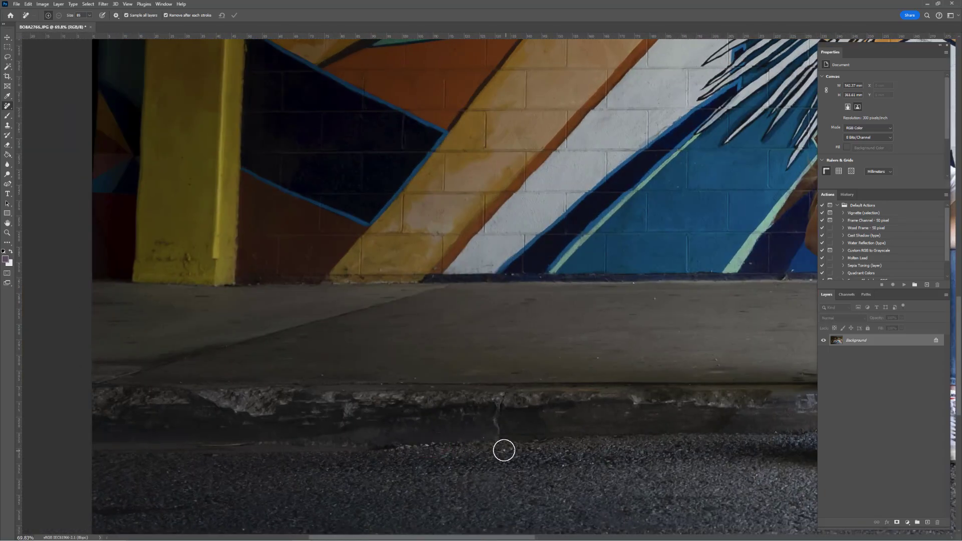
scroll(504, 450, "down", 8)
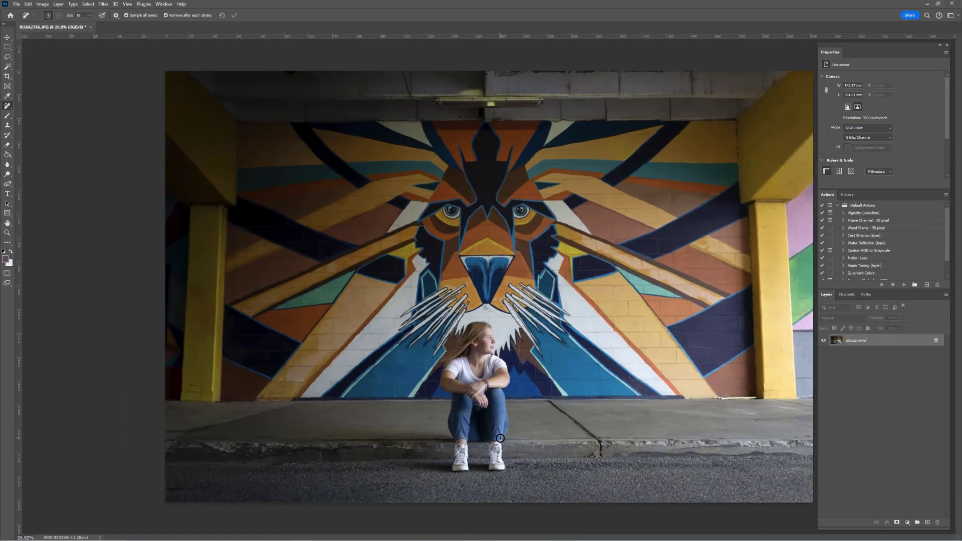